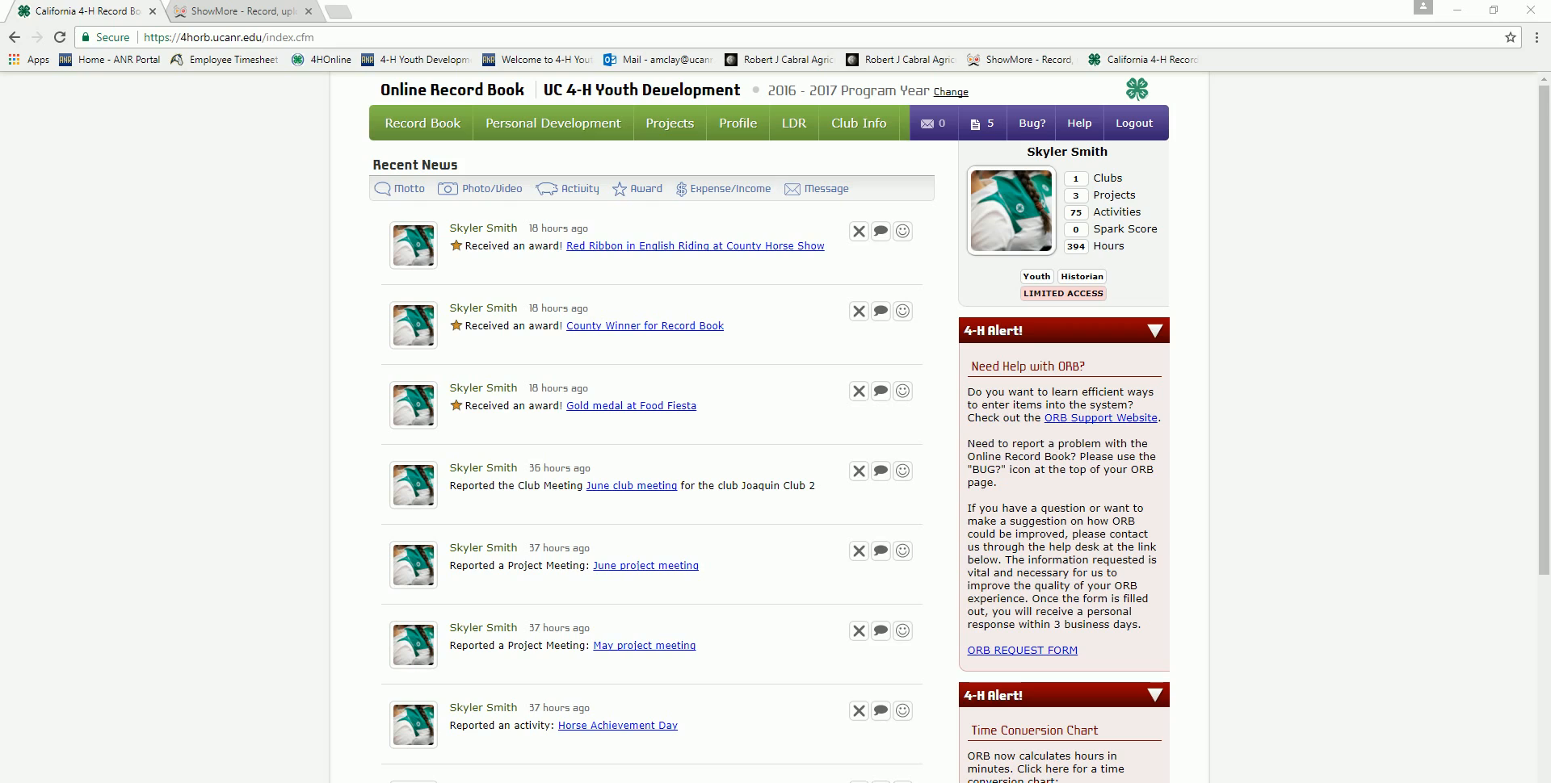
# - Open the Annual Project Report for the Baking and Breadmaking project from the member's project list
pyautogui.moveTo(683, 130)
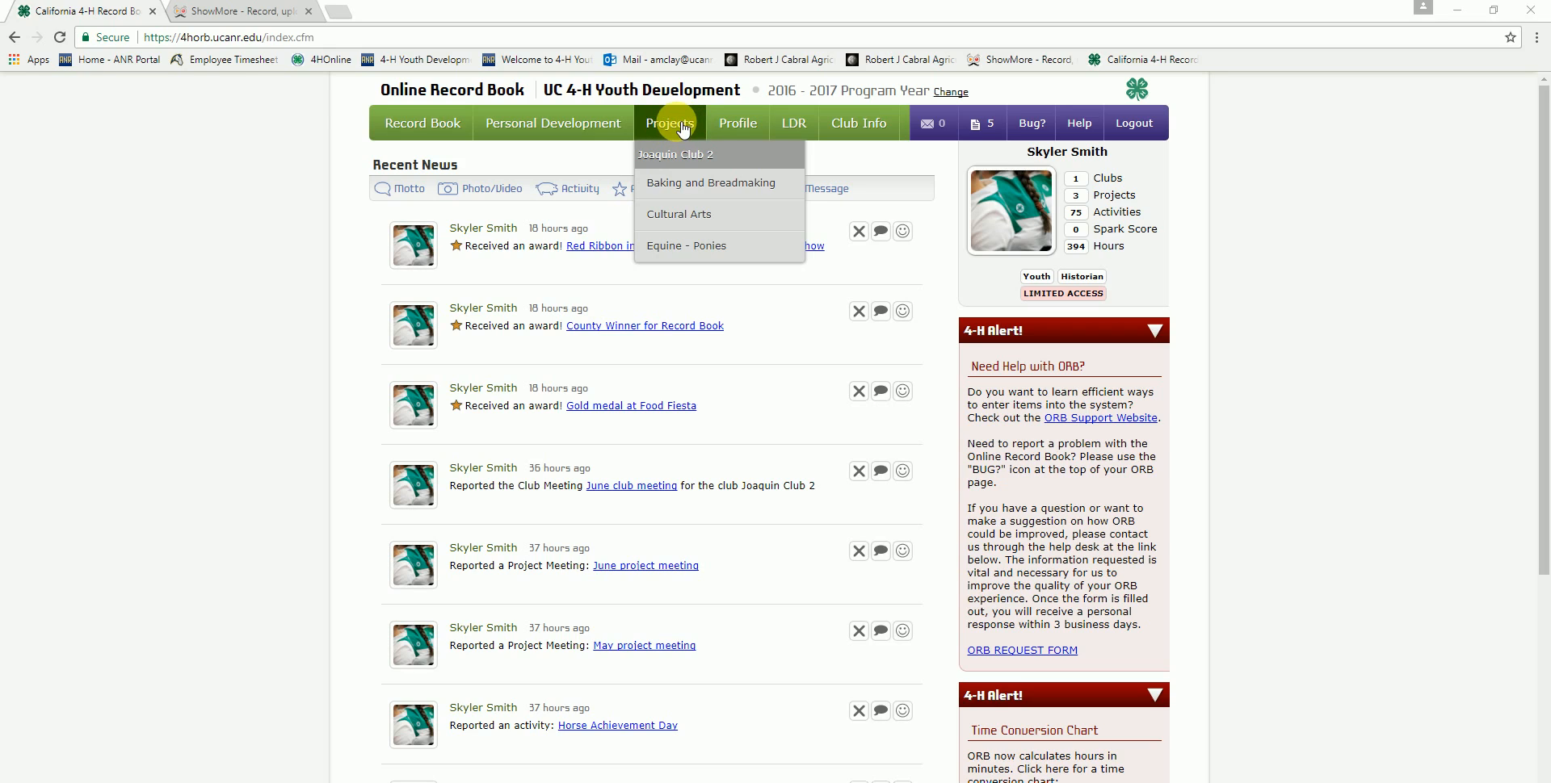
pyautogui.click(681, 126)
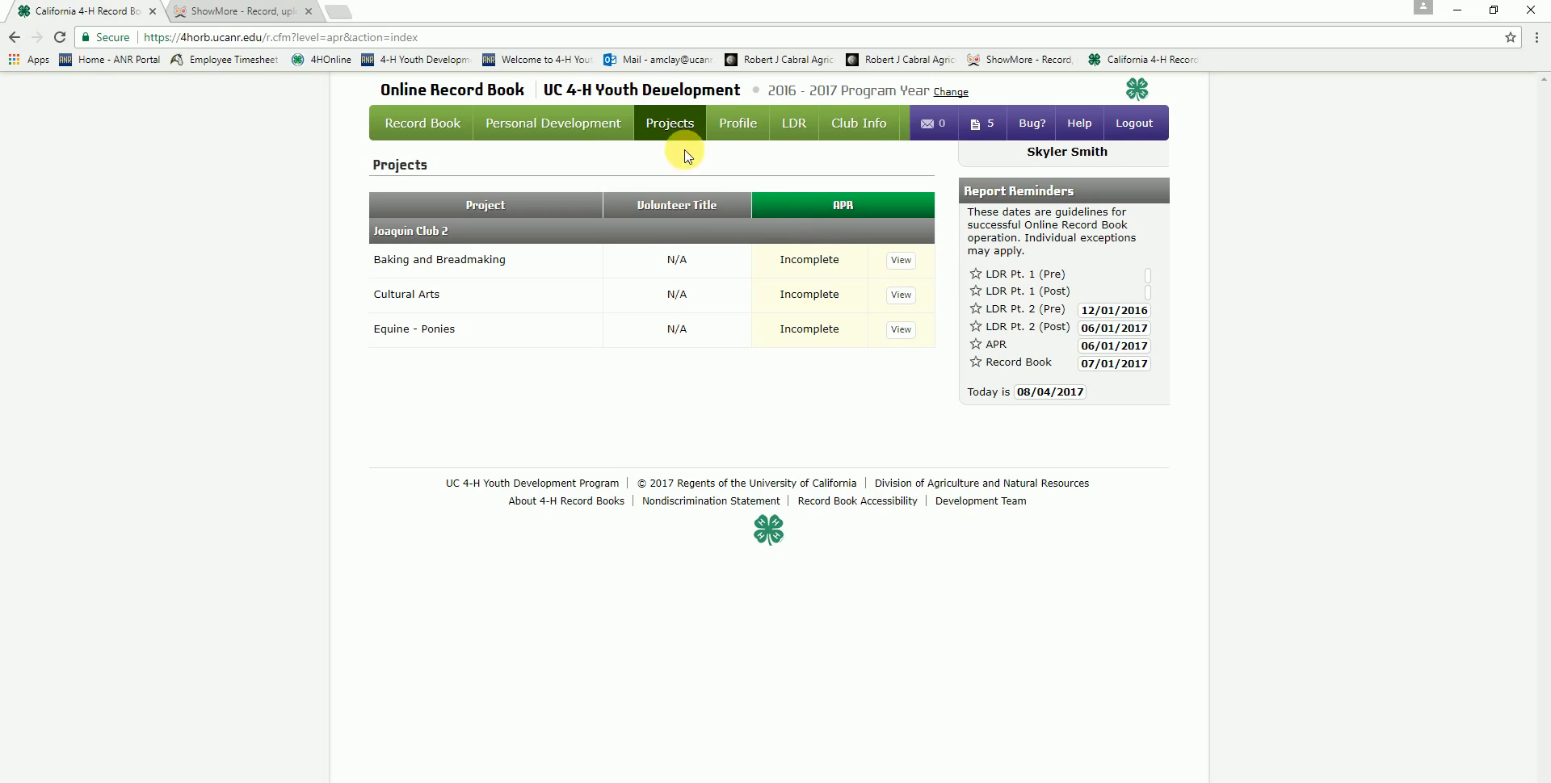
pyautogui.moveTo(683, 141)
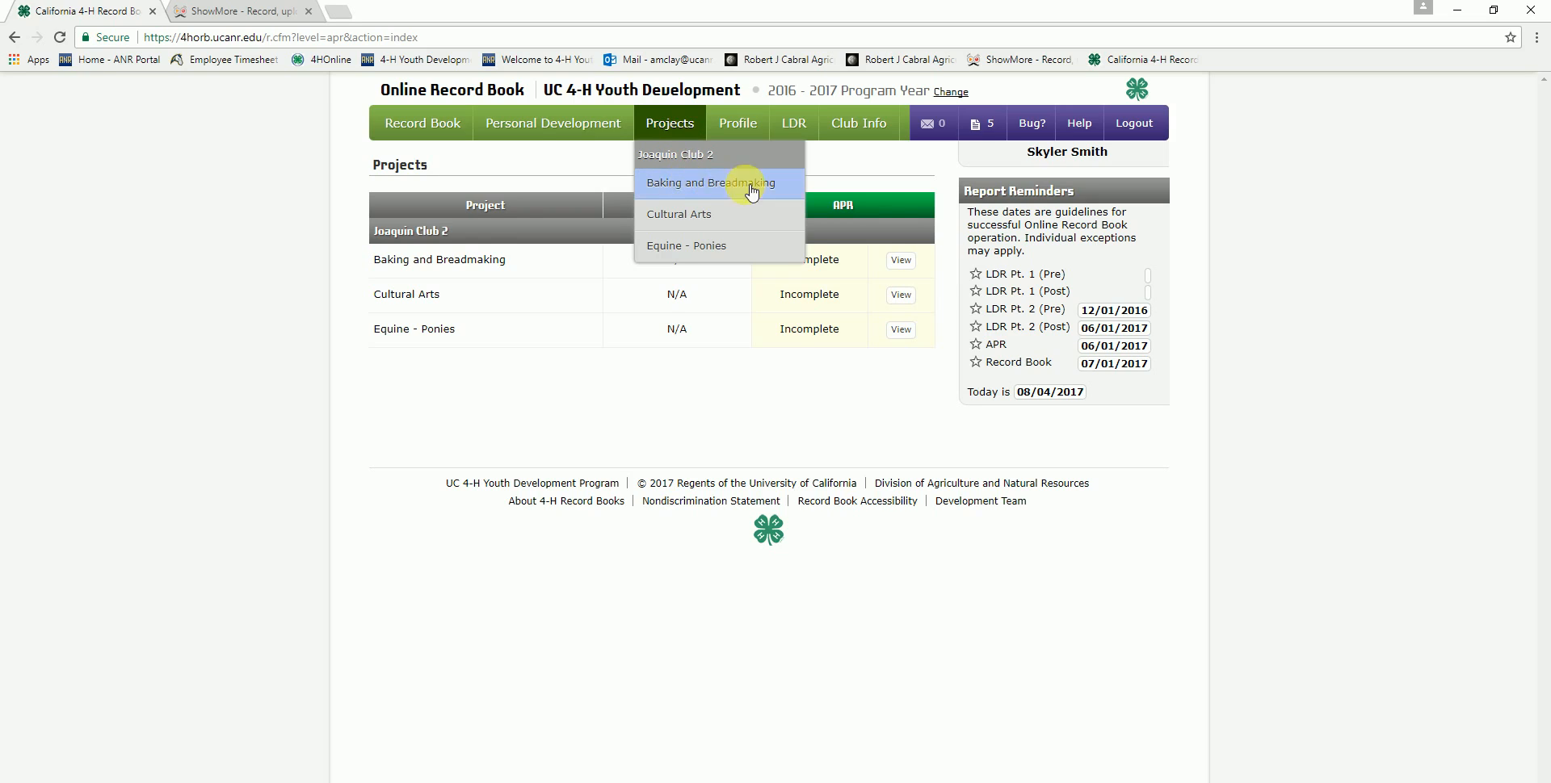
pyautogui.click(668, 194)
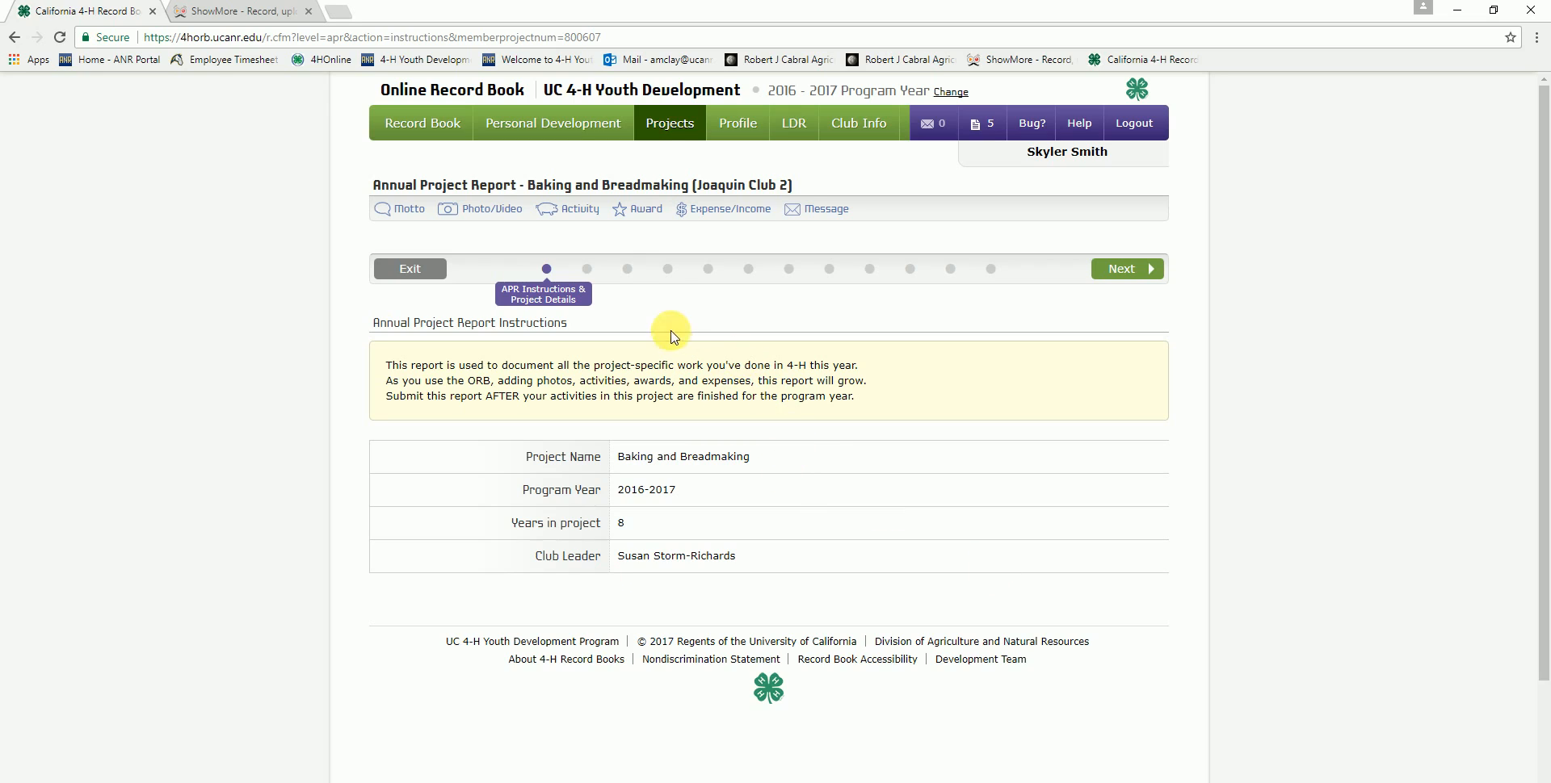
# - In the report's Project Meetings section, set the number of meetings held to 8 and save it
pyautogui.click(587, 269)
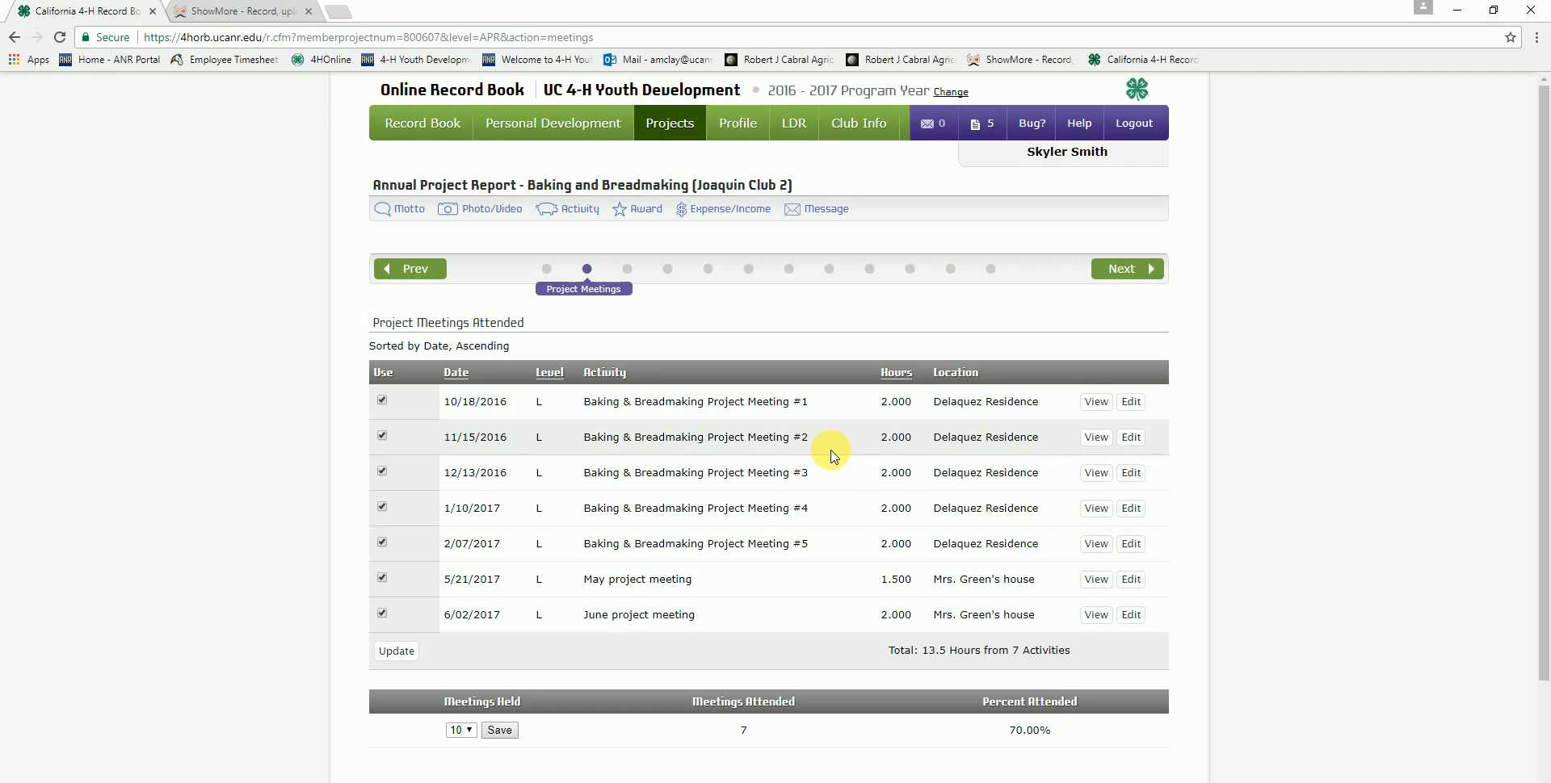
pyautogui.scroll(-1, 834, 457)
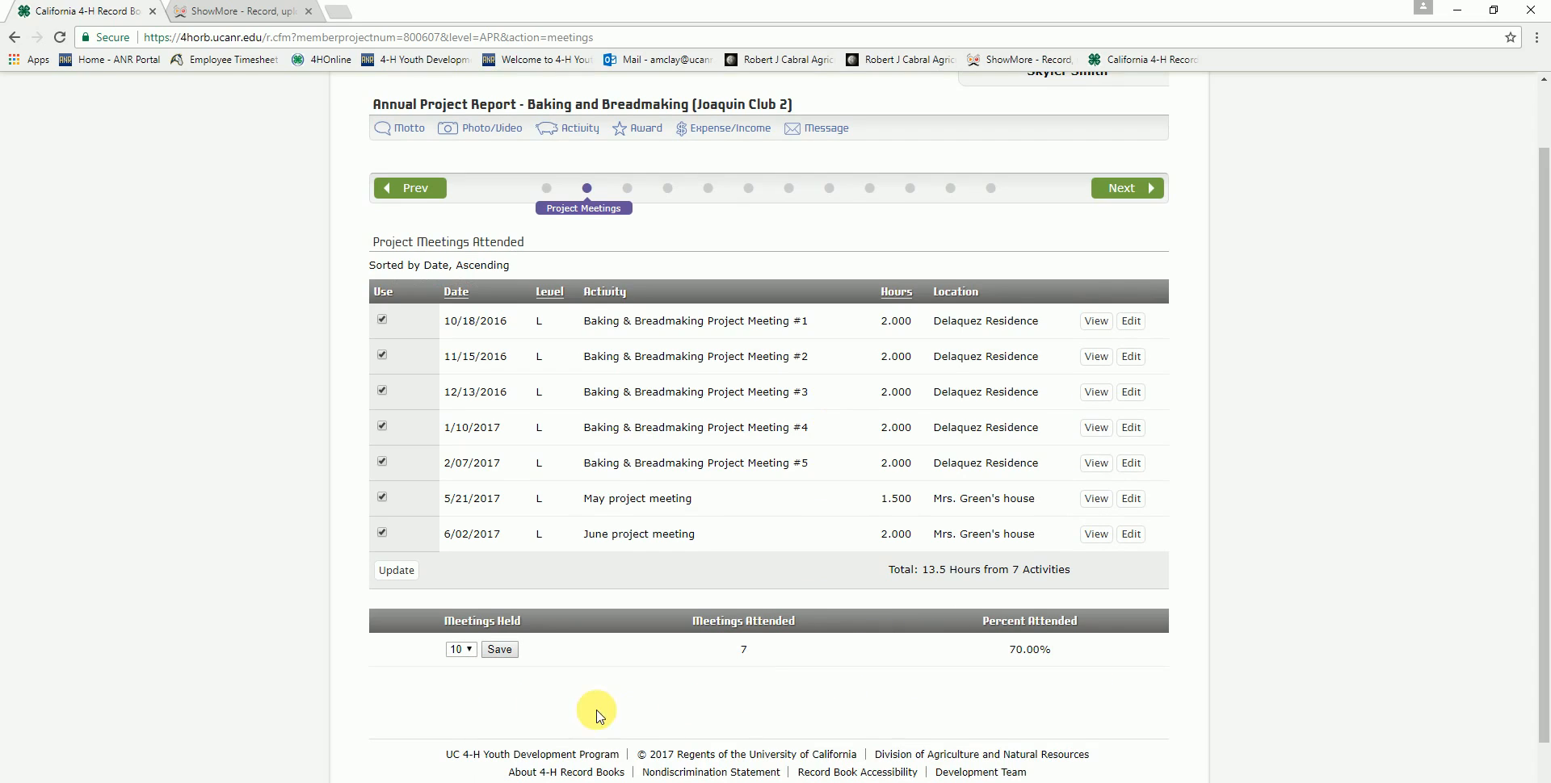
pyautogui.click(467, 652)
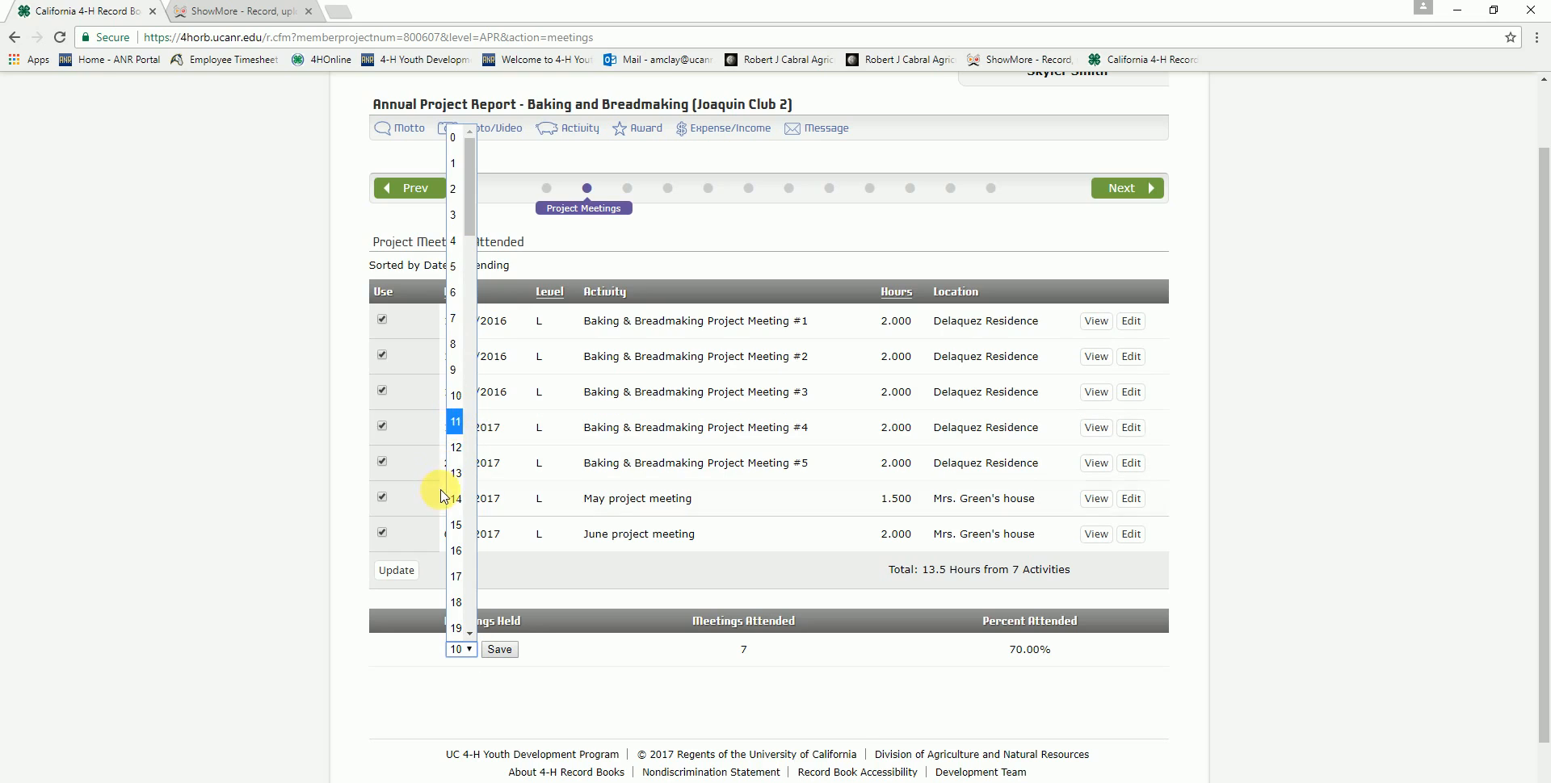
pyautogui.click(453, 348)
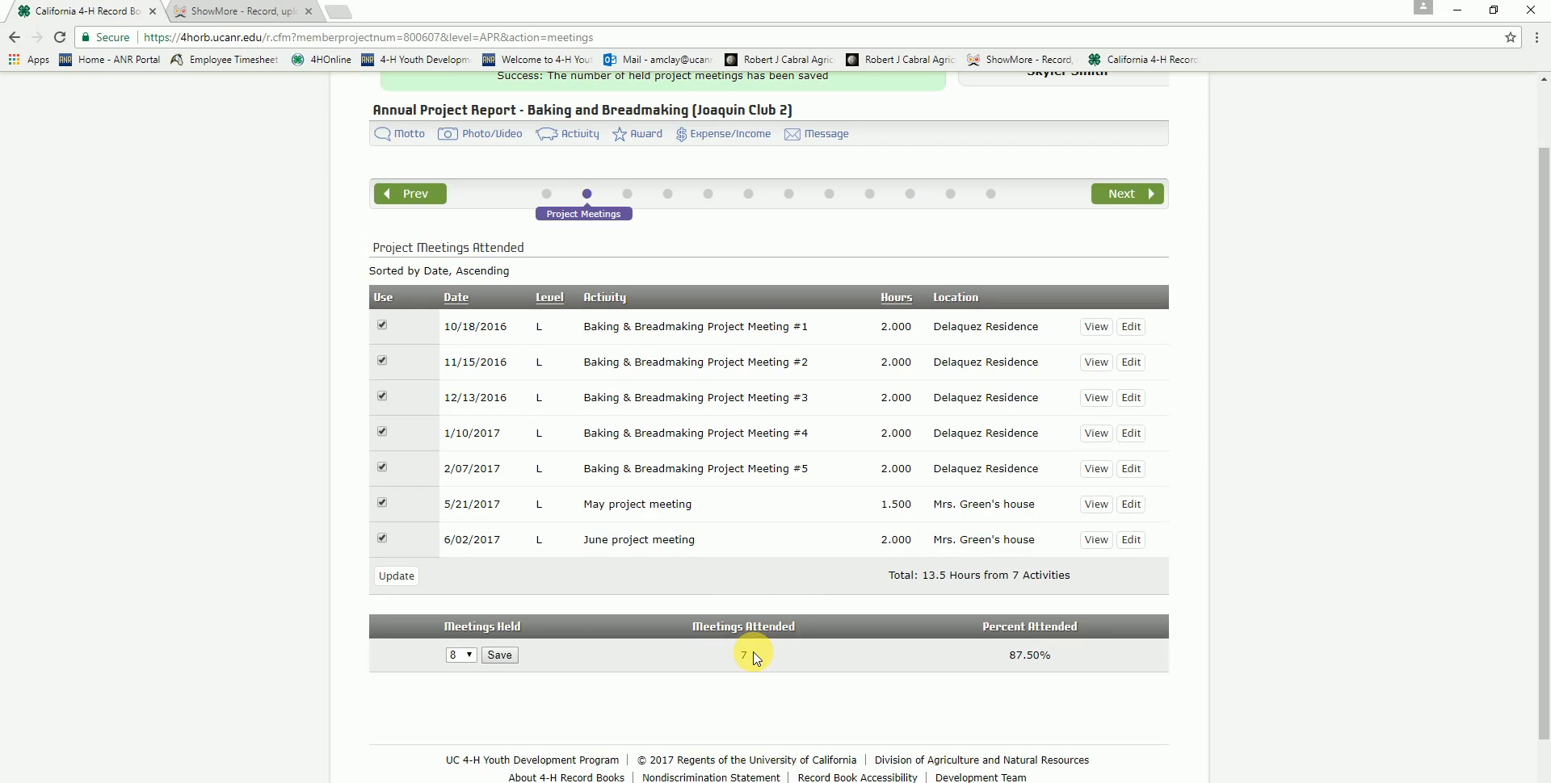
pyautogui.scroll(1, 795, 685)
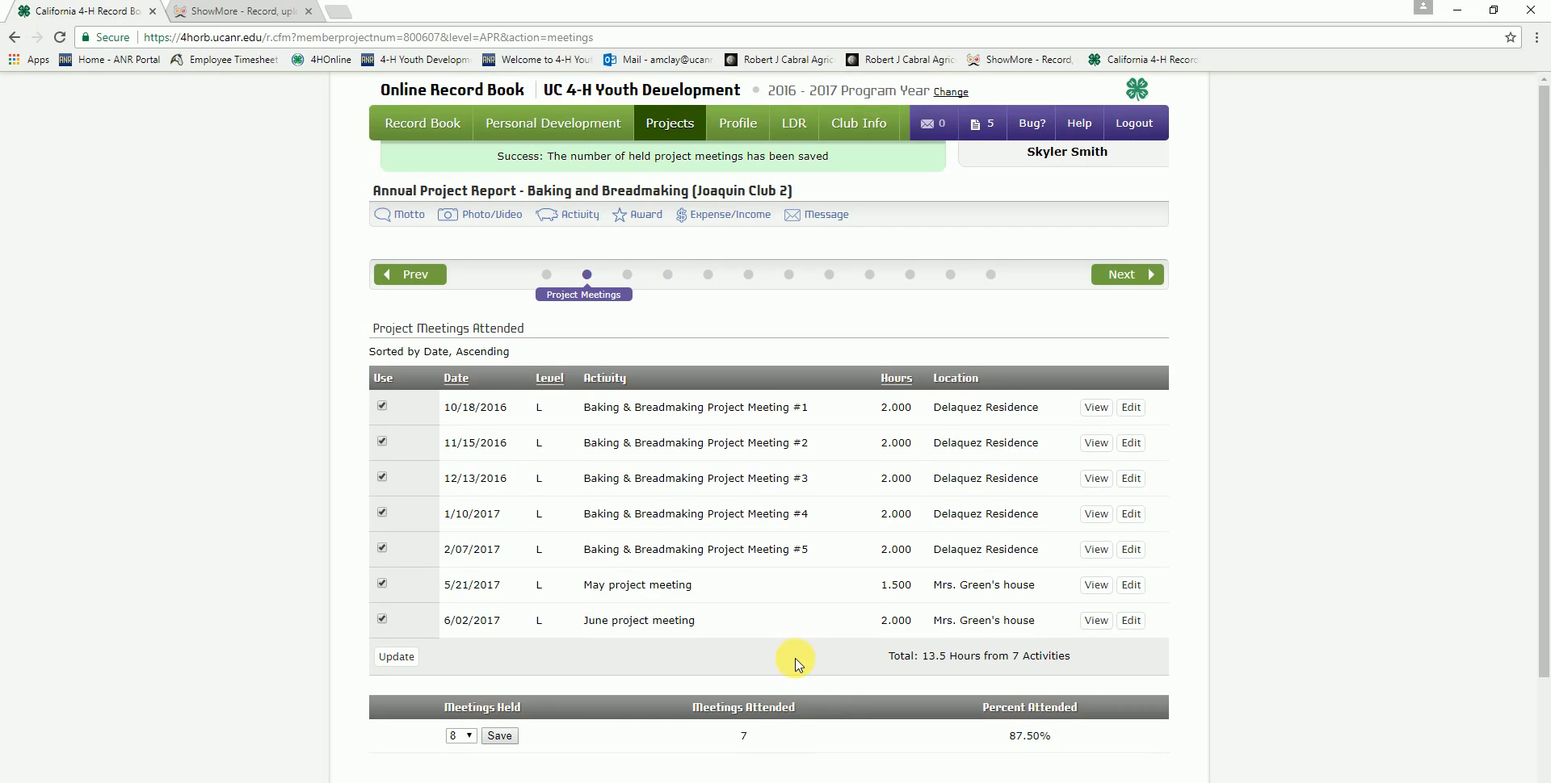
# - Start a new activity of type Project Meeting for Baking and Breadmaking, titled "April project metting"
pyautogui.click(575, 218)
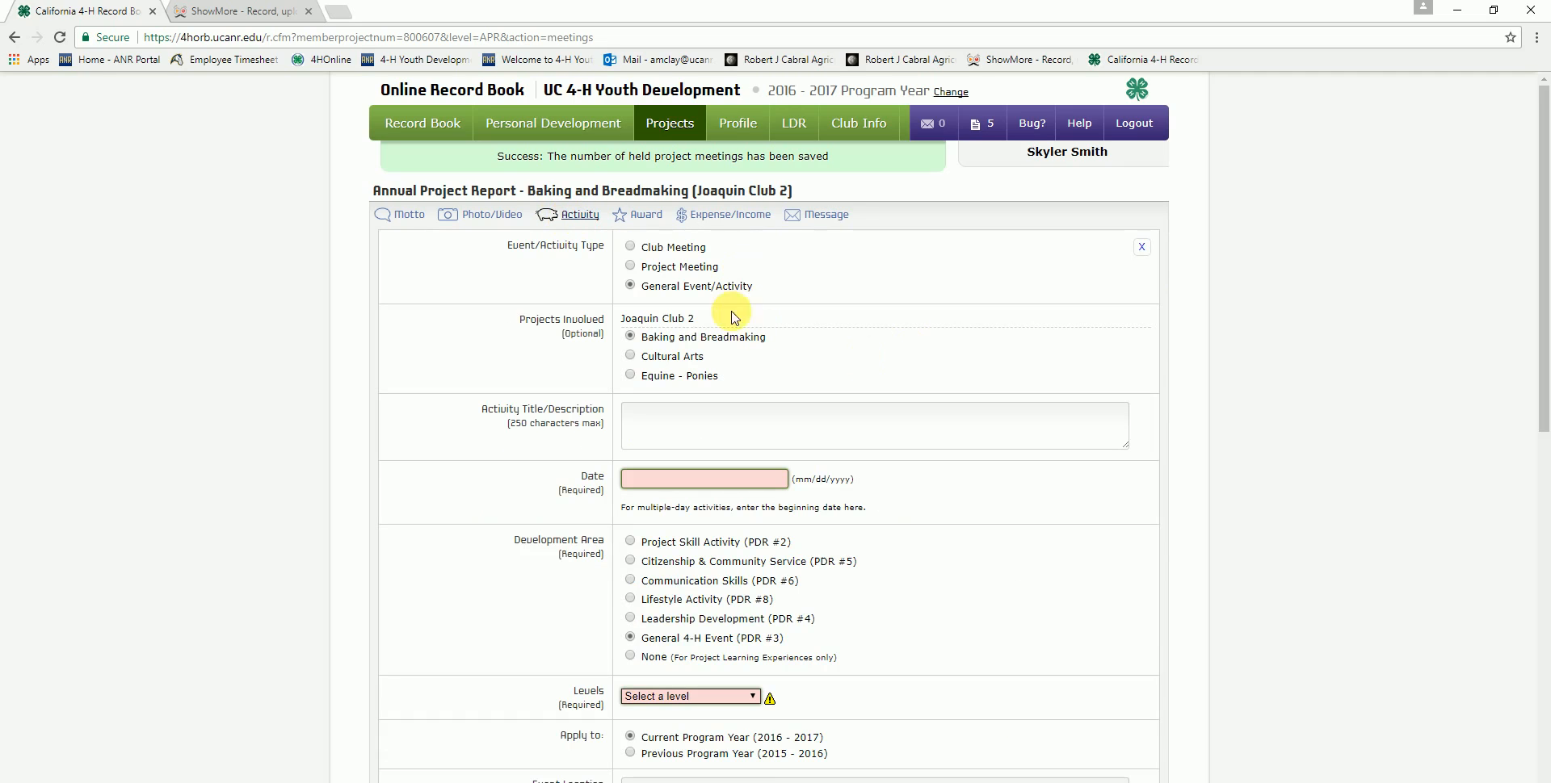
pyautogui.click(631, 267)
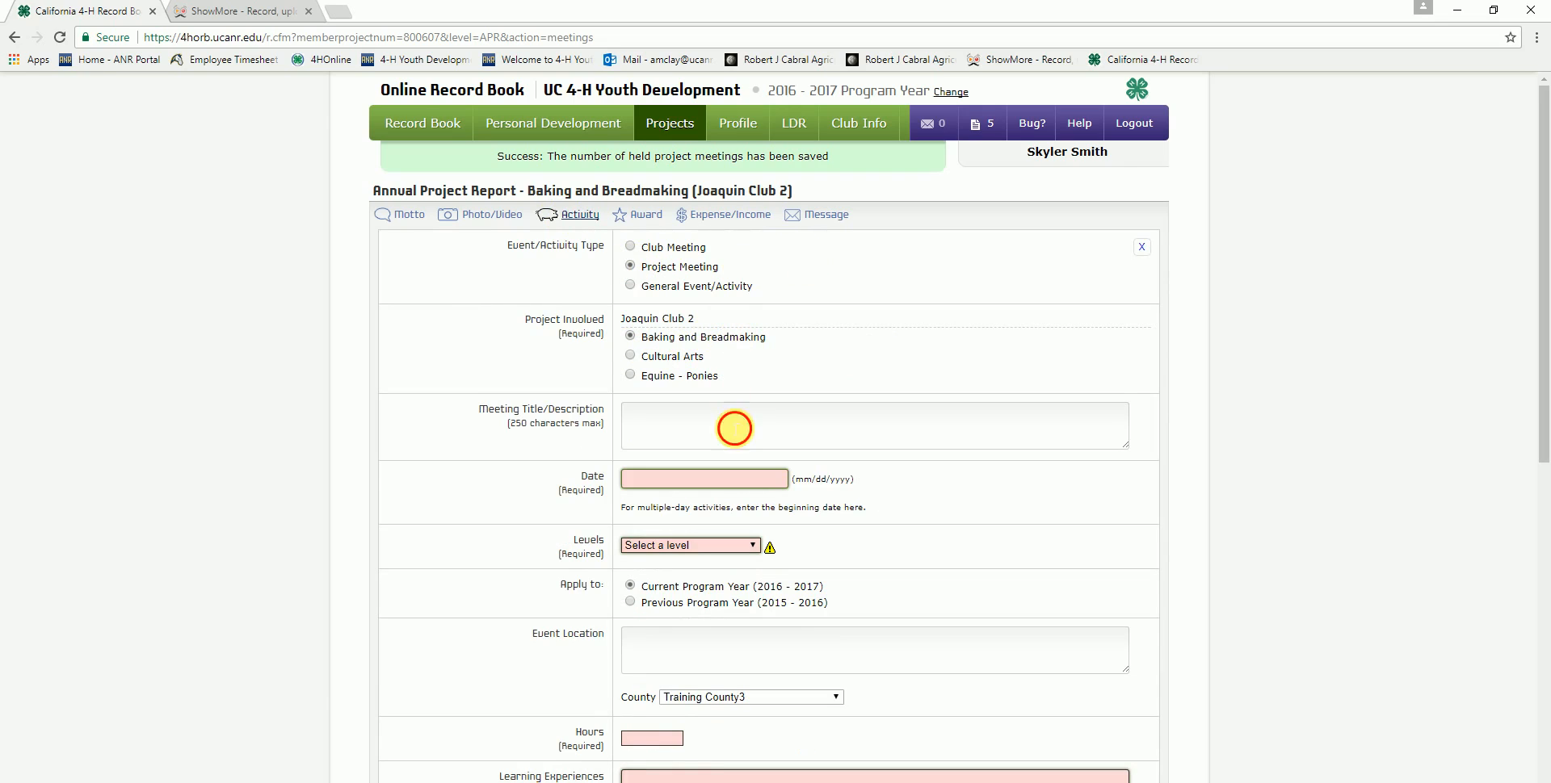
pyautogui.click(733, 425)
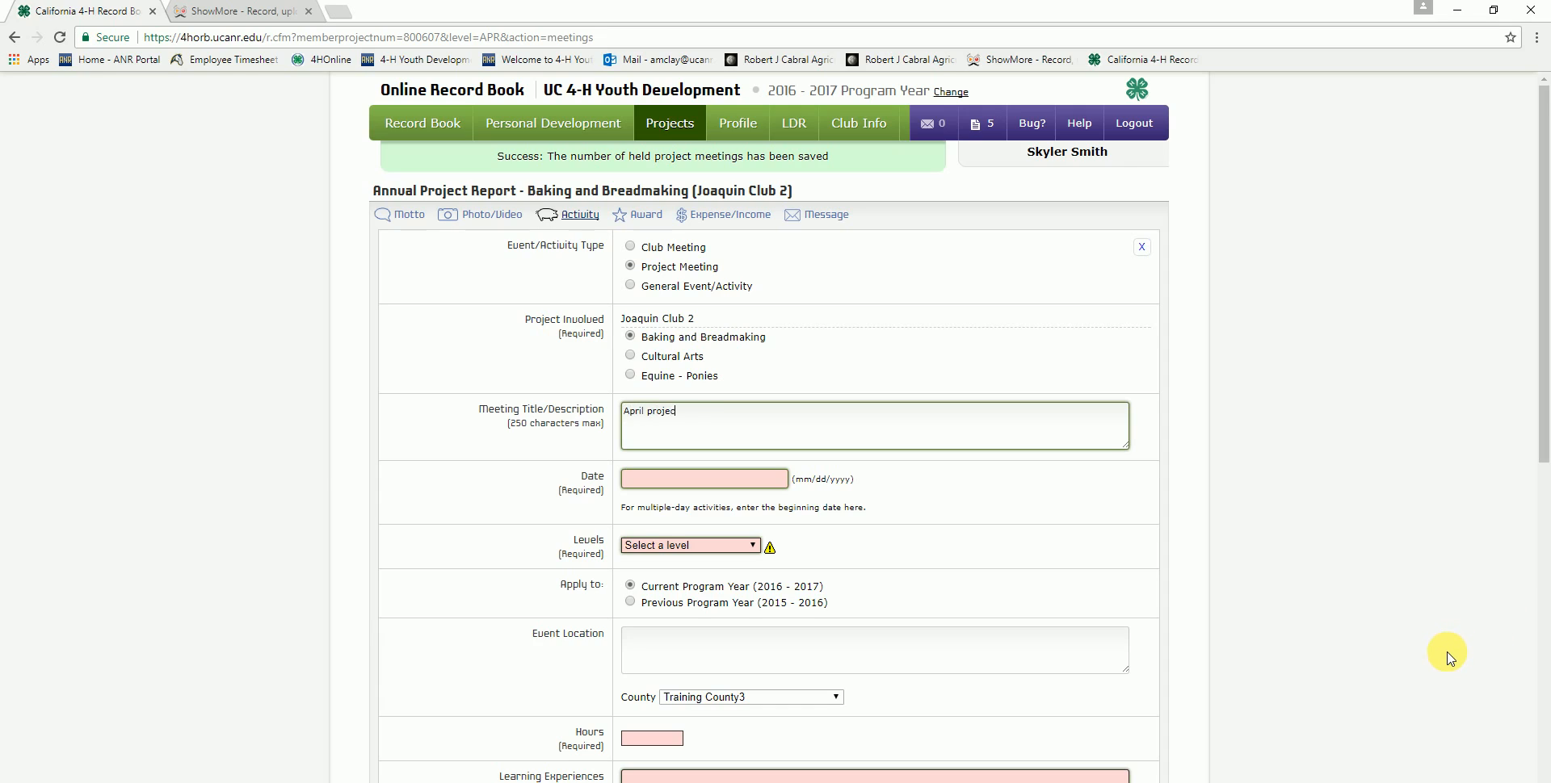
pyautogui.press('Tab')
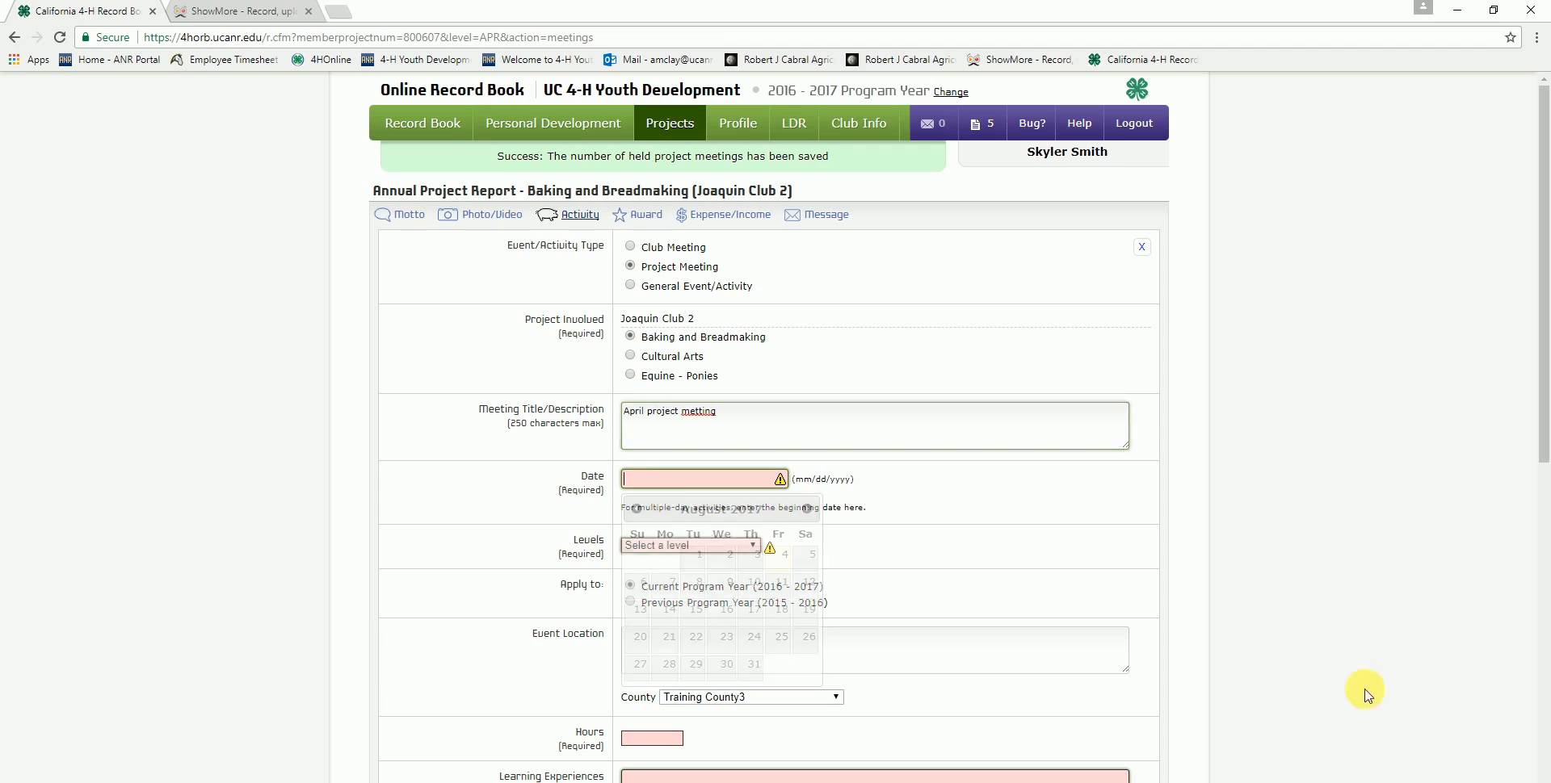
# - Set the meeting date to 04/13/2017 and its level to 4-H Club/Unit/Project
pyautogui.click(637, 509)
pyautogui.click(636, 509)
pyautogui.click(636, 509)
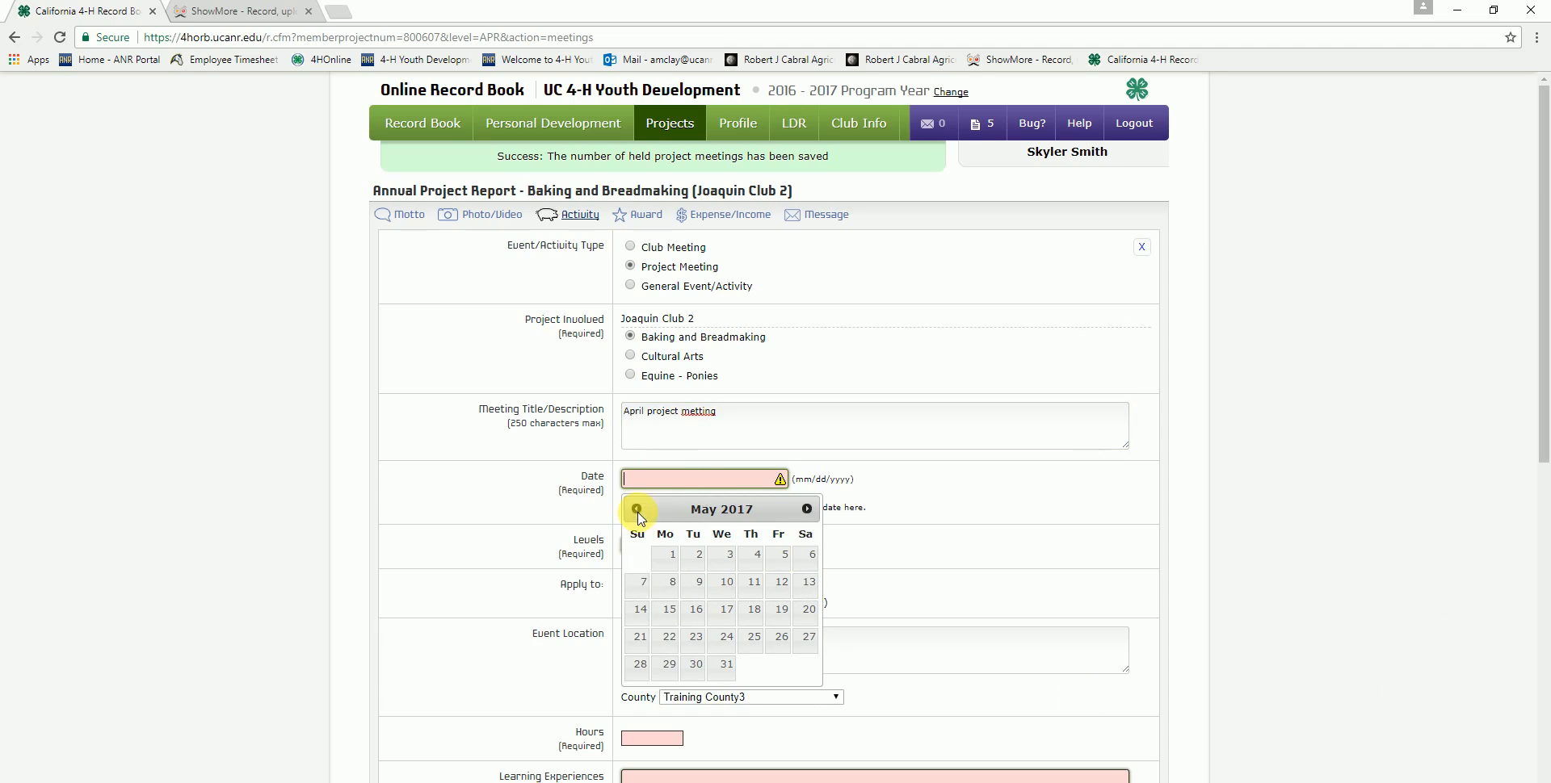
pyautogui.click(636, 509)
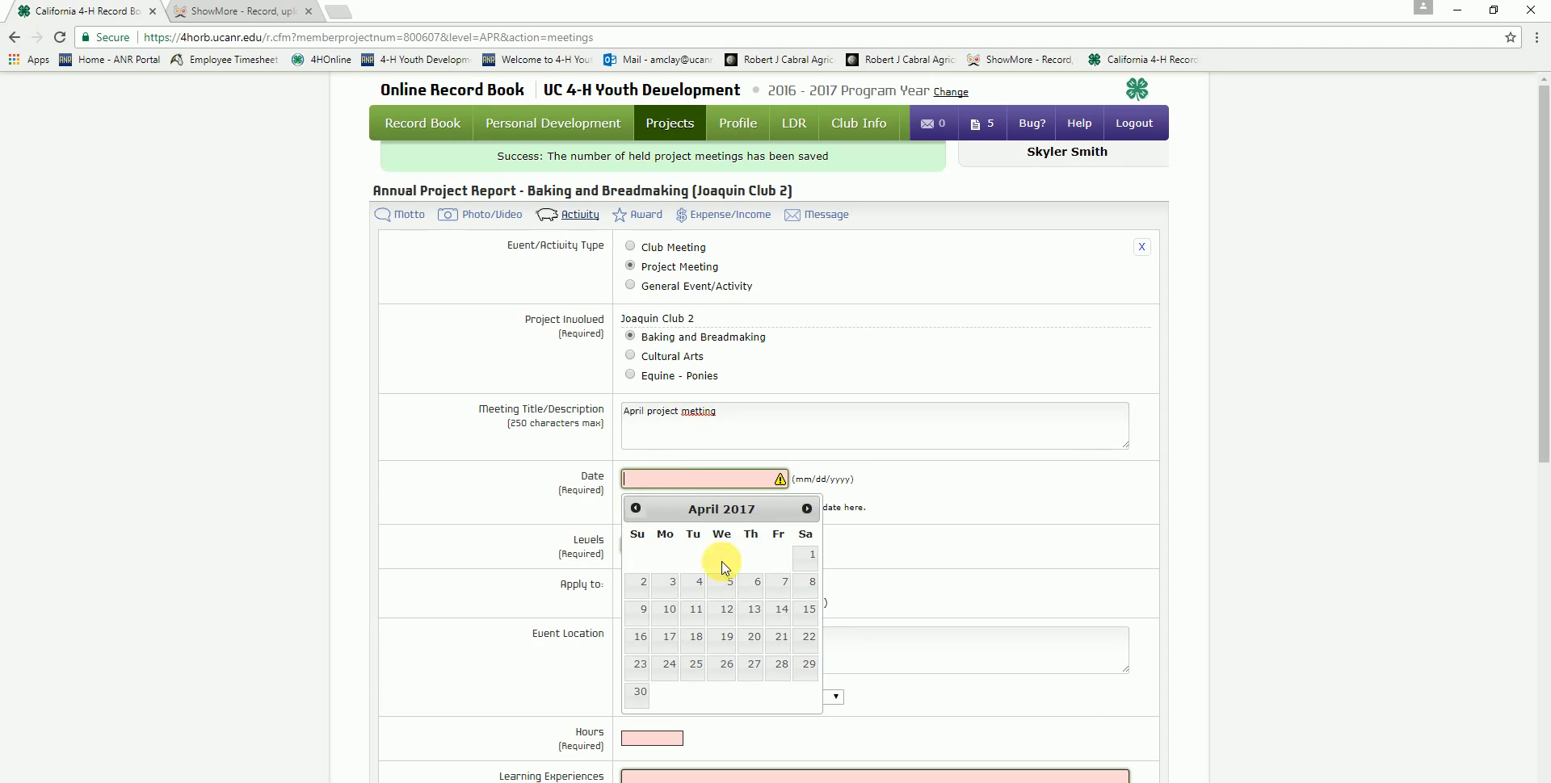
pyautogui.click(751, 612)
pyautogui.scroll(-2, 1010, 525)
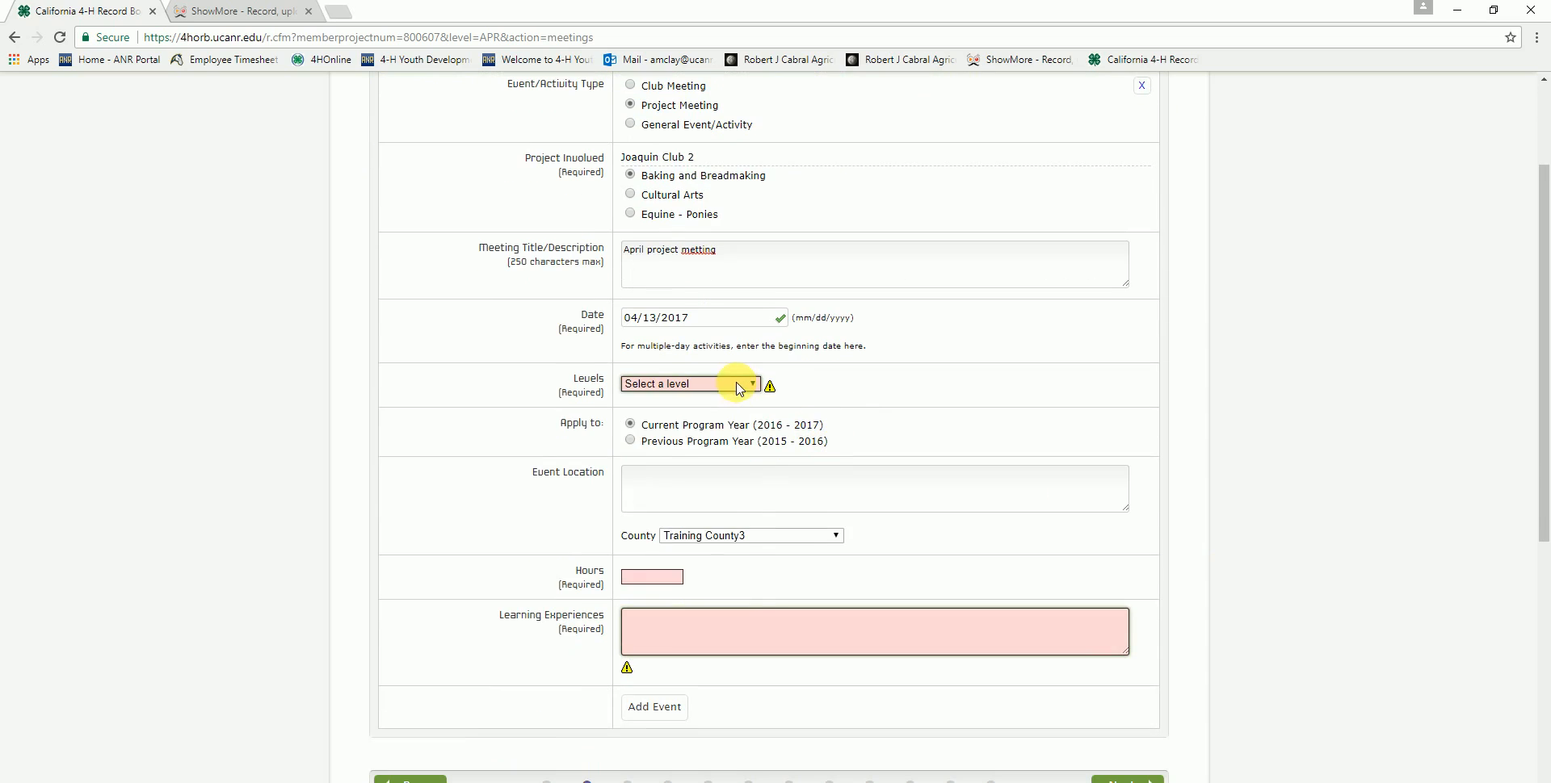
pyautogui.click(736, 381)
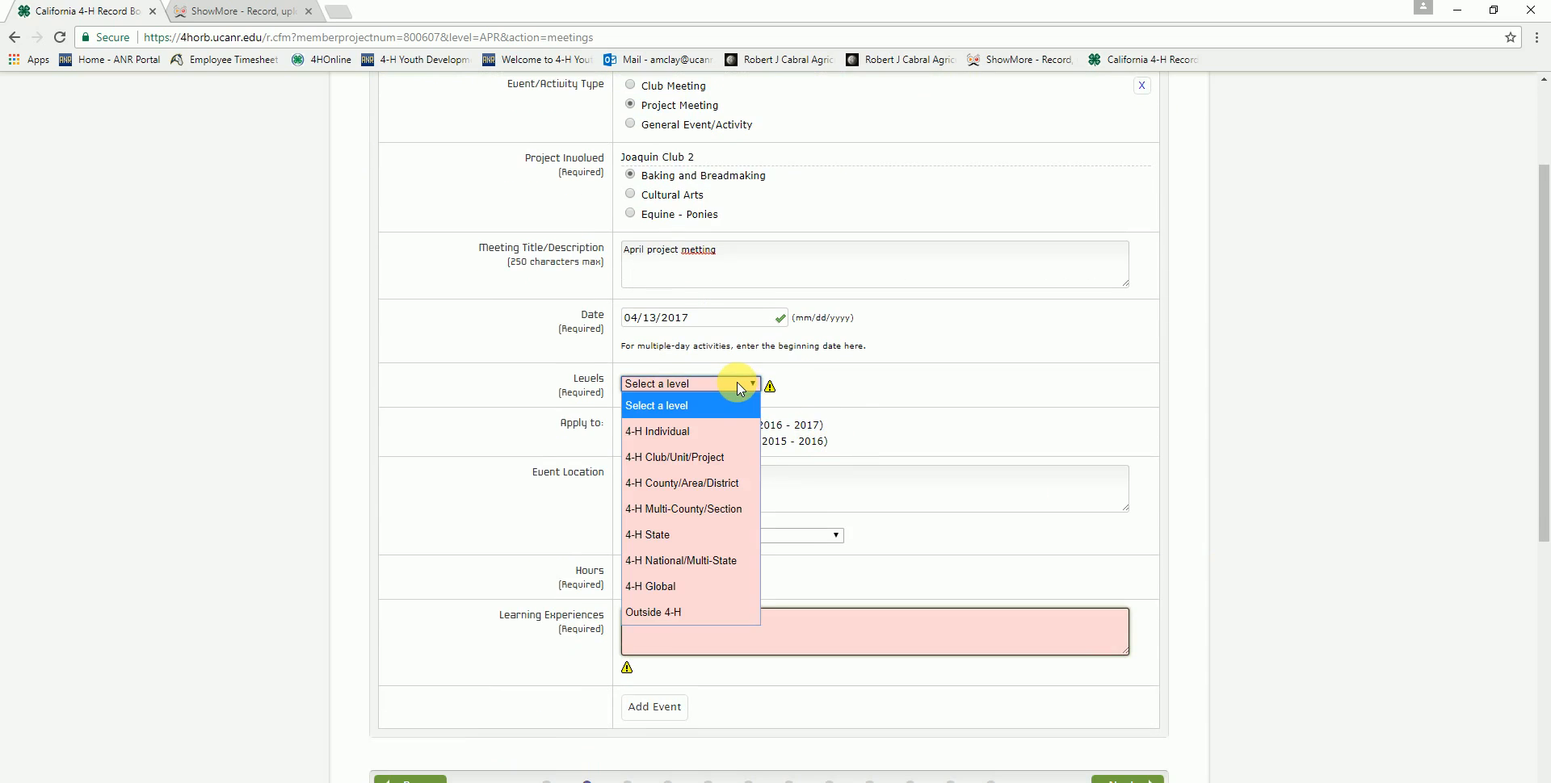
pyautogui.click(735, 458)
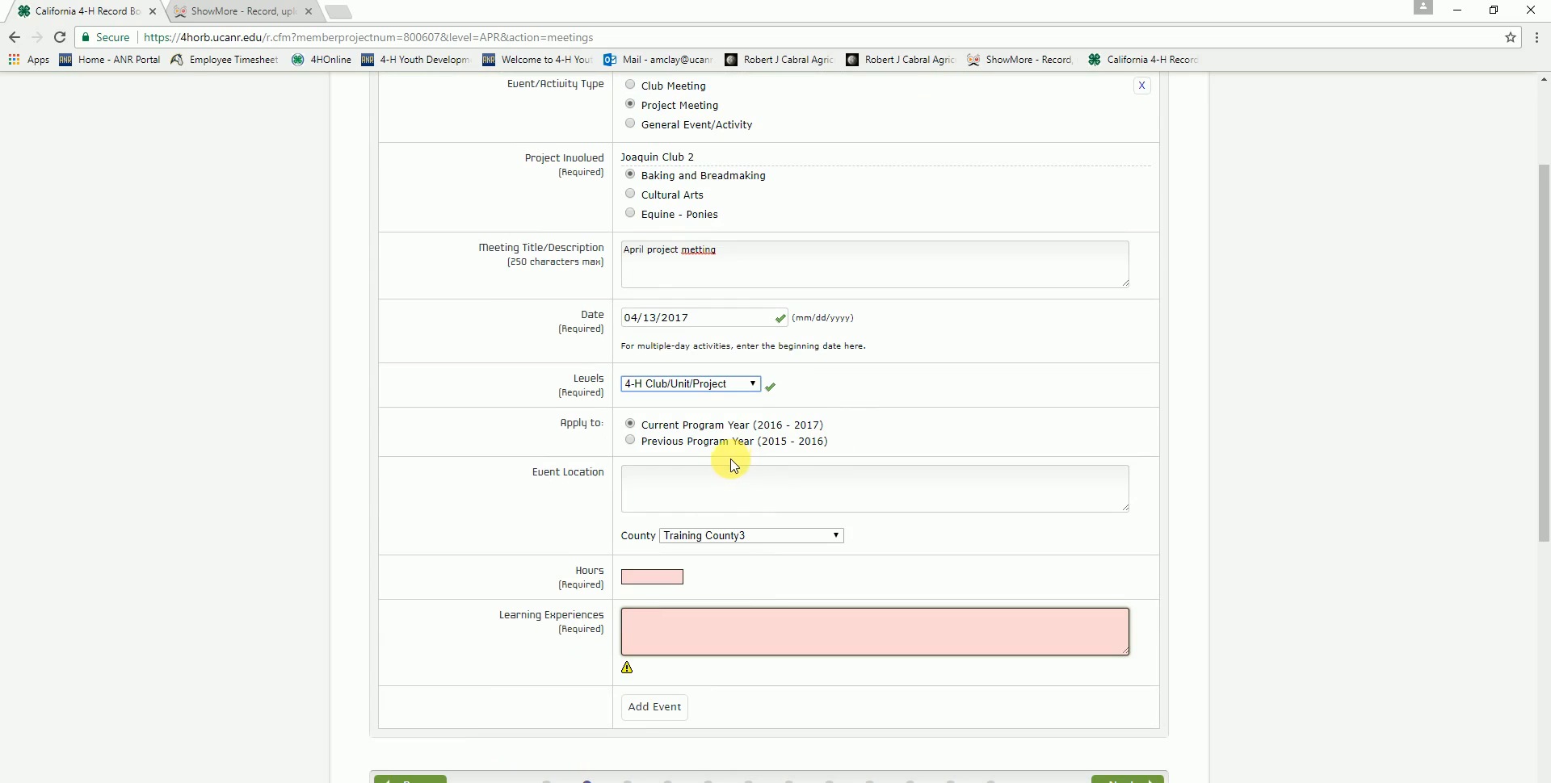
# - Enter the street address and city as the event location and set the meeting's hours to 2
pyautogui.scroll(-1, 1184, 468)
pyautogui.click(858, 423)
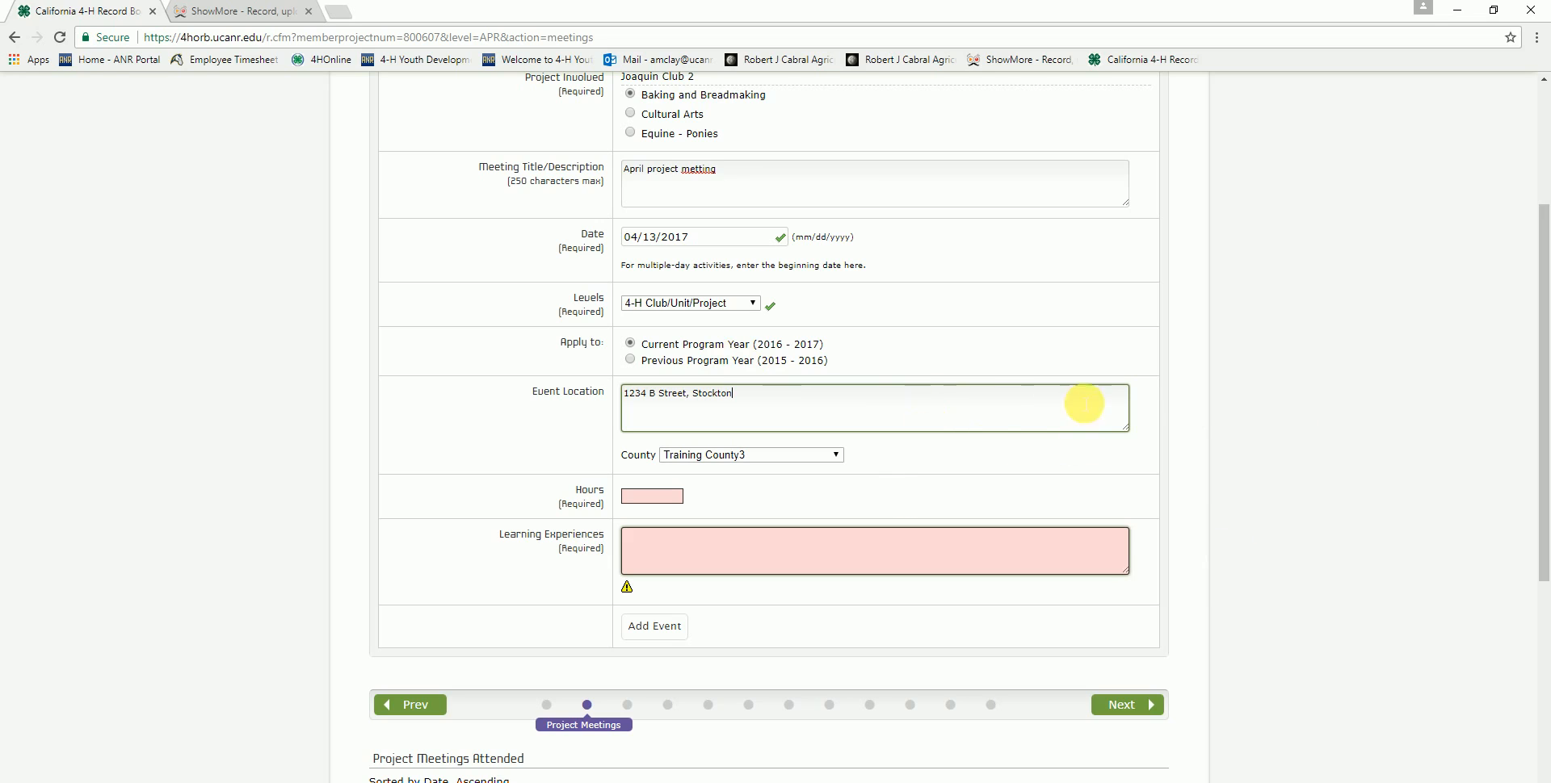
pyautogui.scroll(-1, 1050, 434)
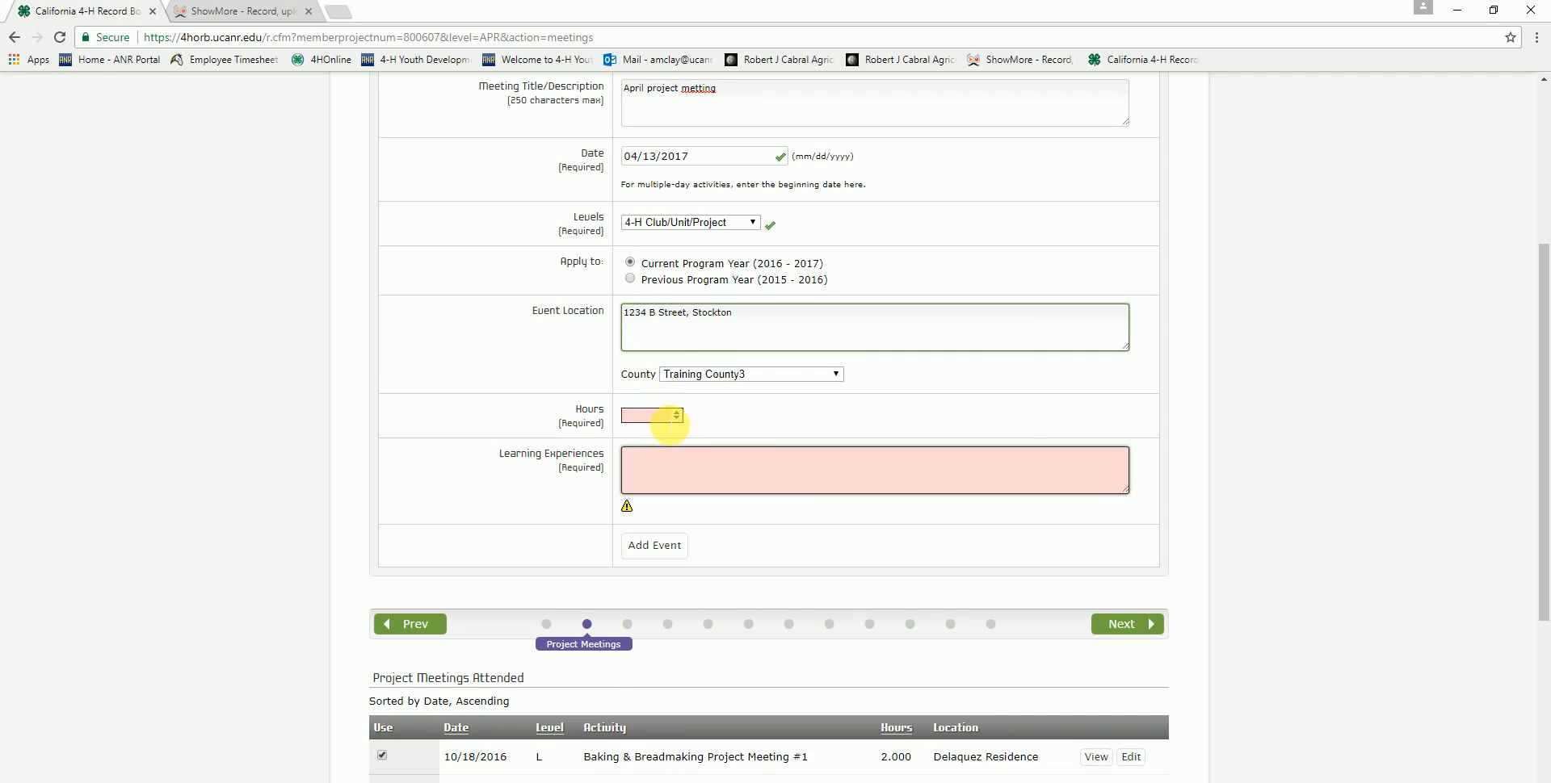
pyautogui.click(658, 416)
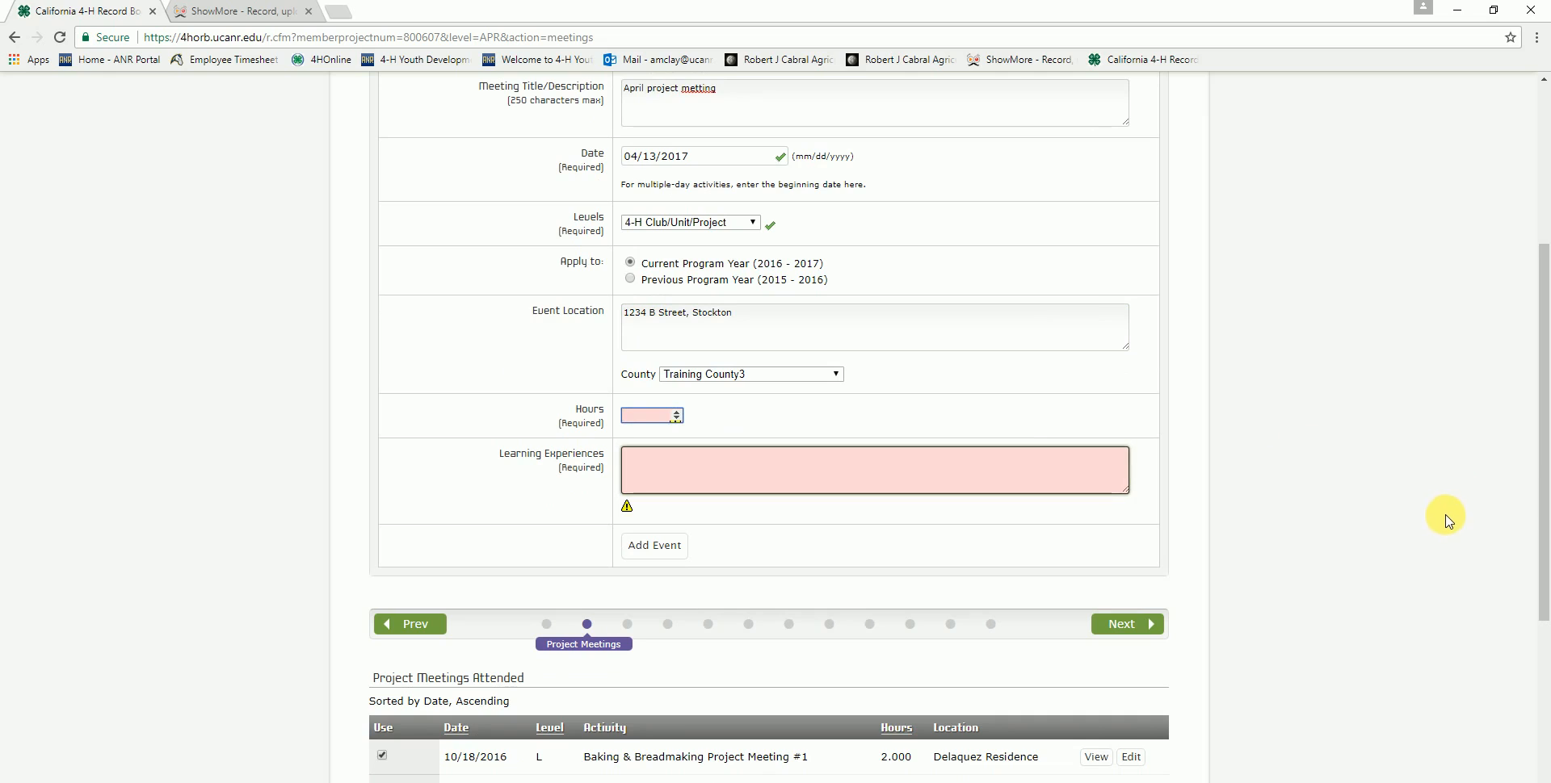
pyautogui.write('2')
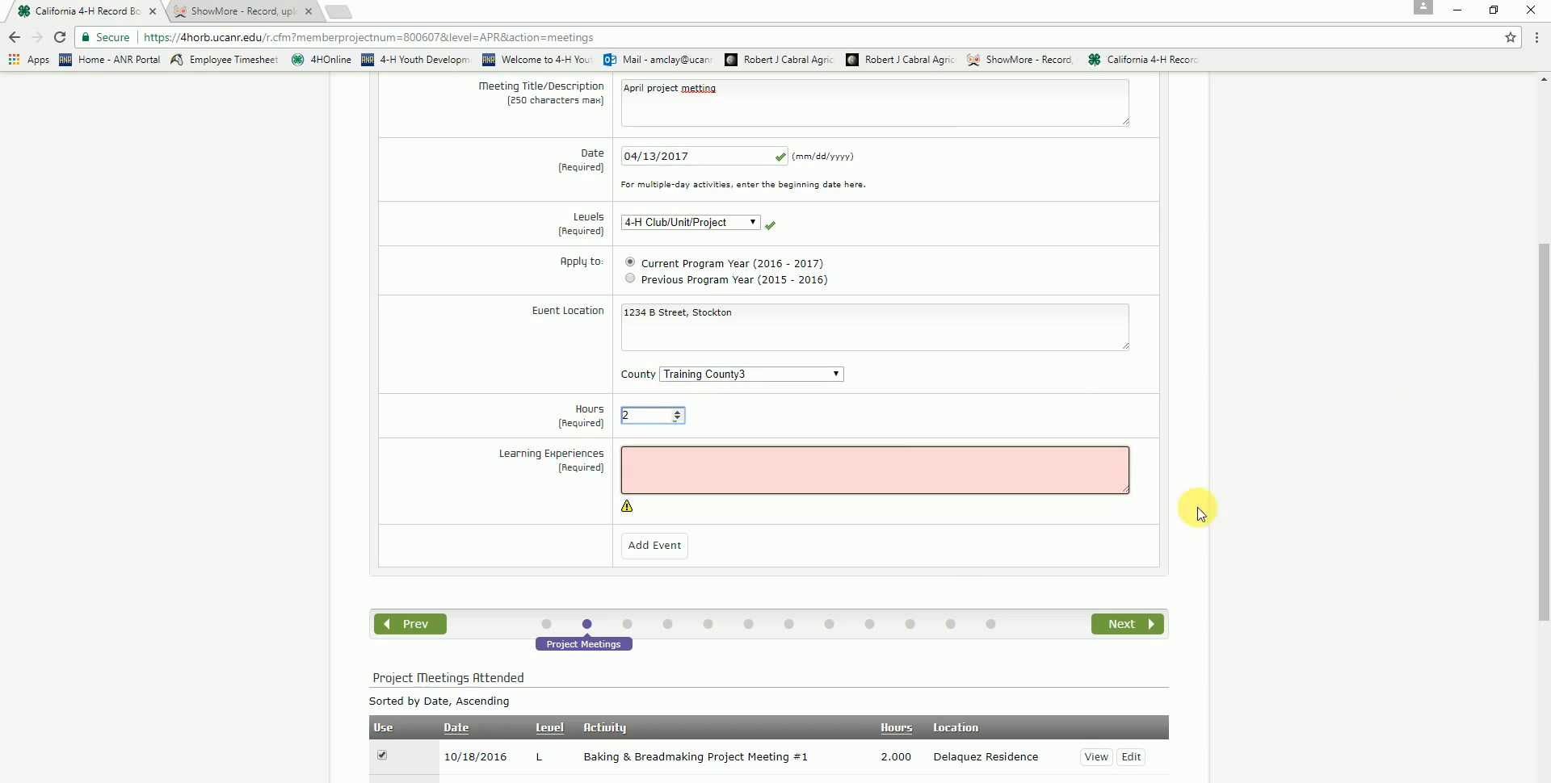
# - Enter "We learned stuff and junk." as the learning experience, add the event, and check the list of project meetings attended
pyautogui.click(925, 470)
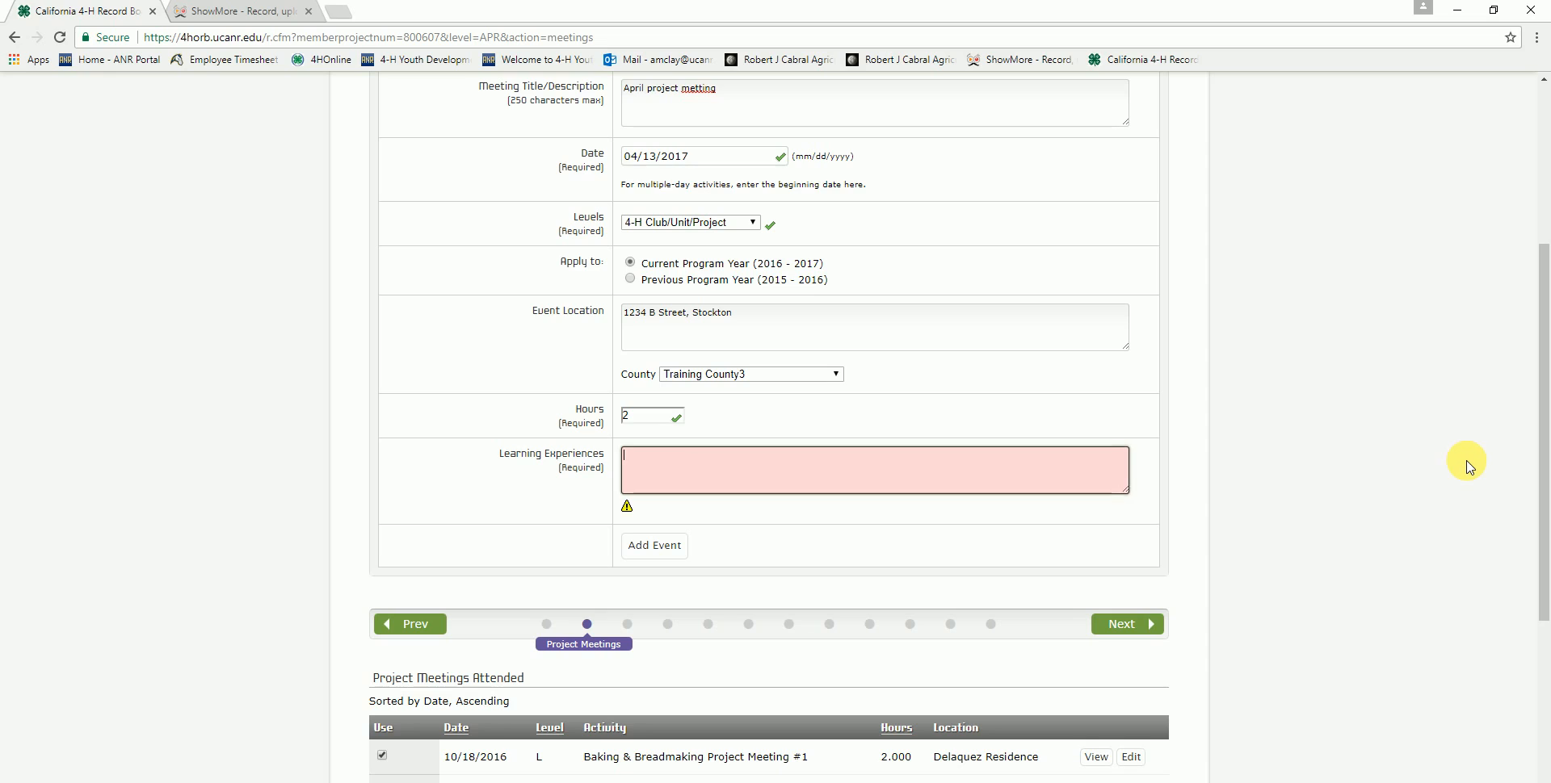
pyautogui.write('We lear')
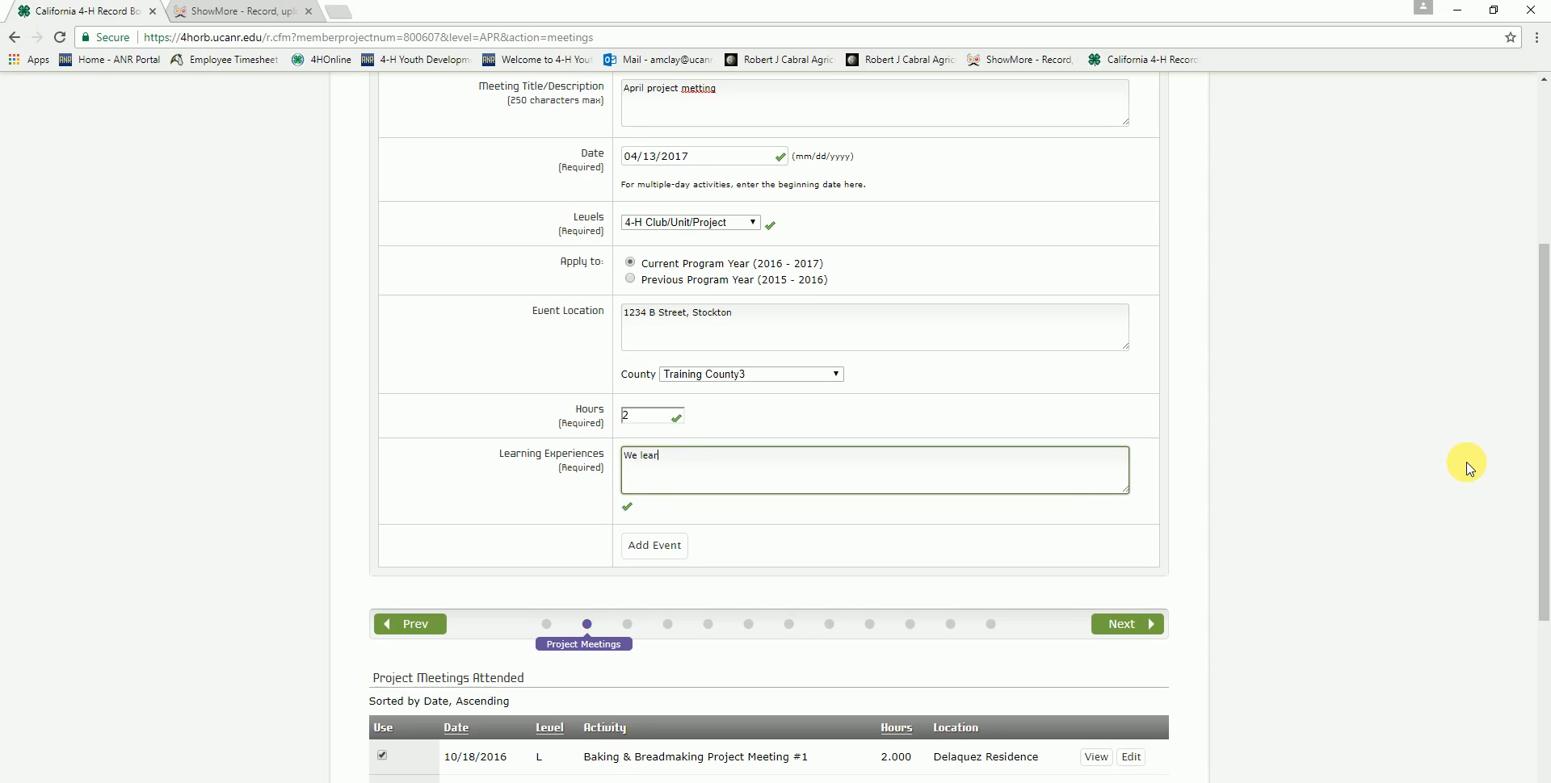
pyautogui.write('f and junk.')
pyautogui.click(1363, 401)
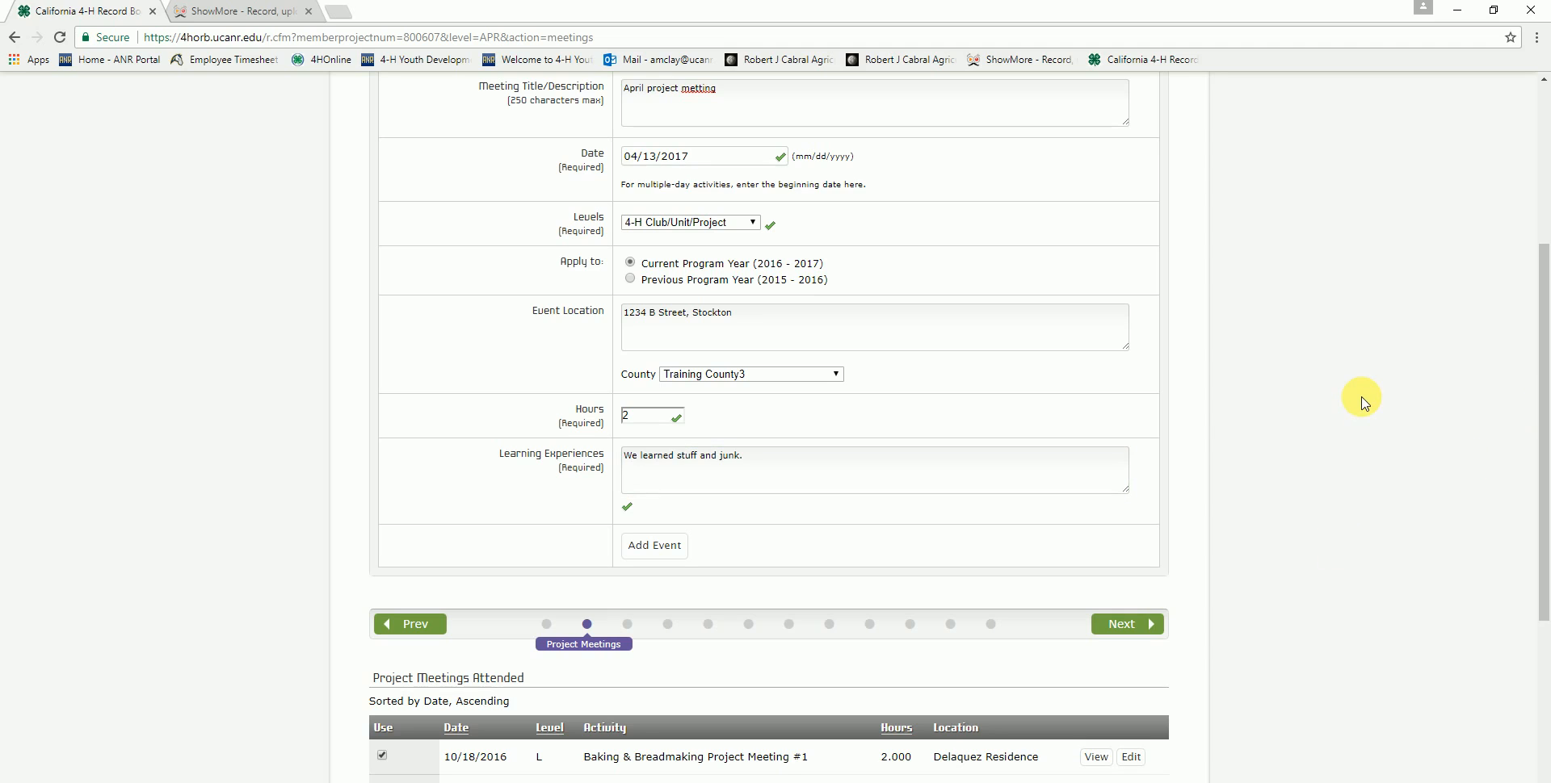
pyautogui.scroll(-1, 1363, 402)
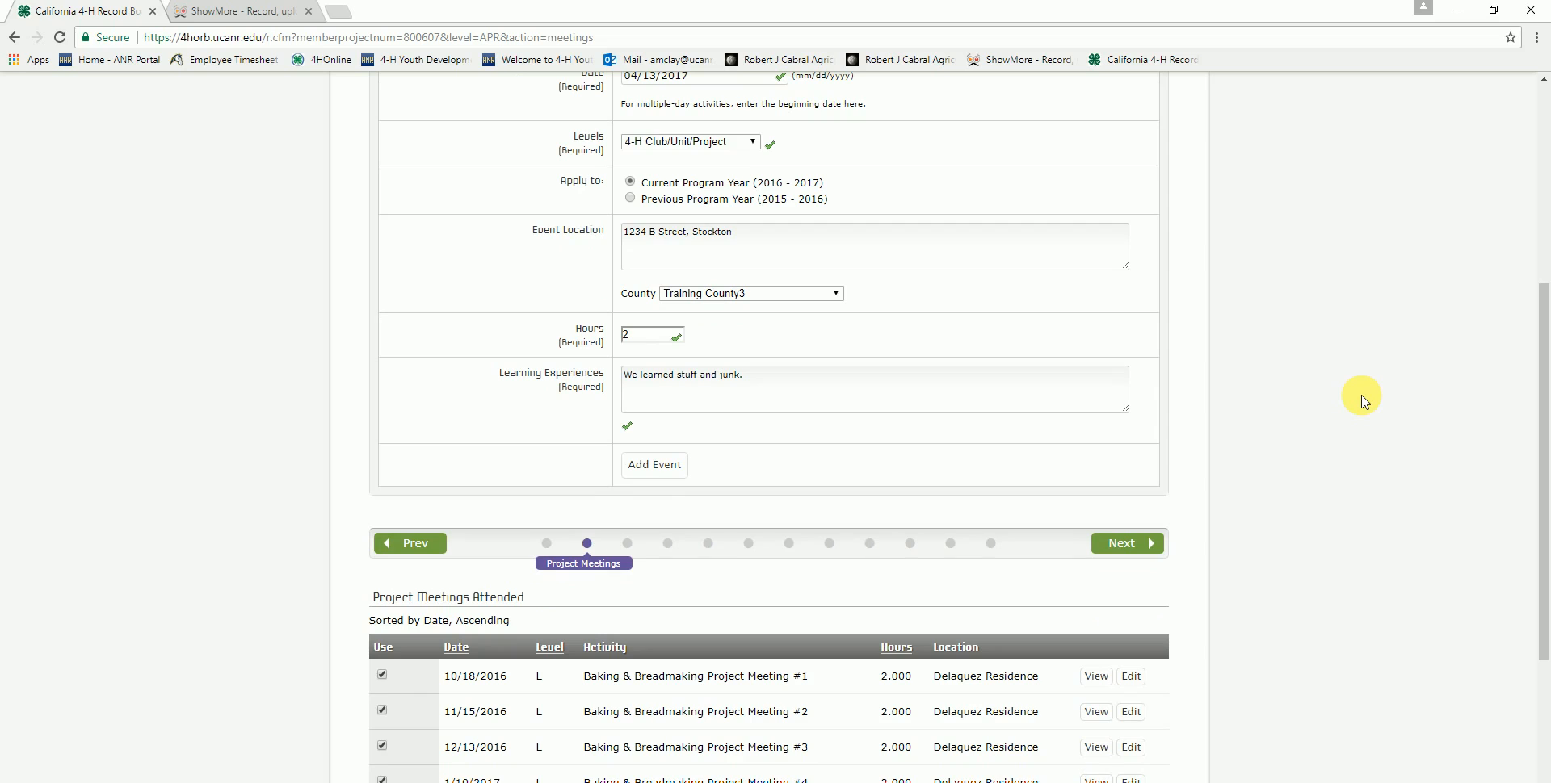
pyautogui.scroll(-1, 1363, 401)
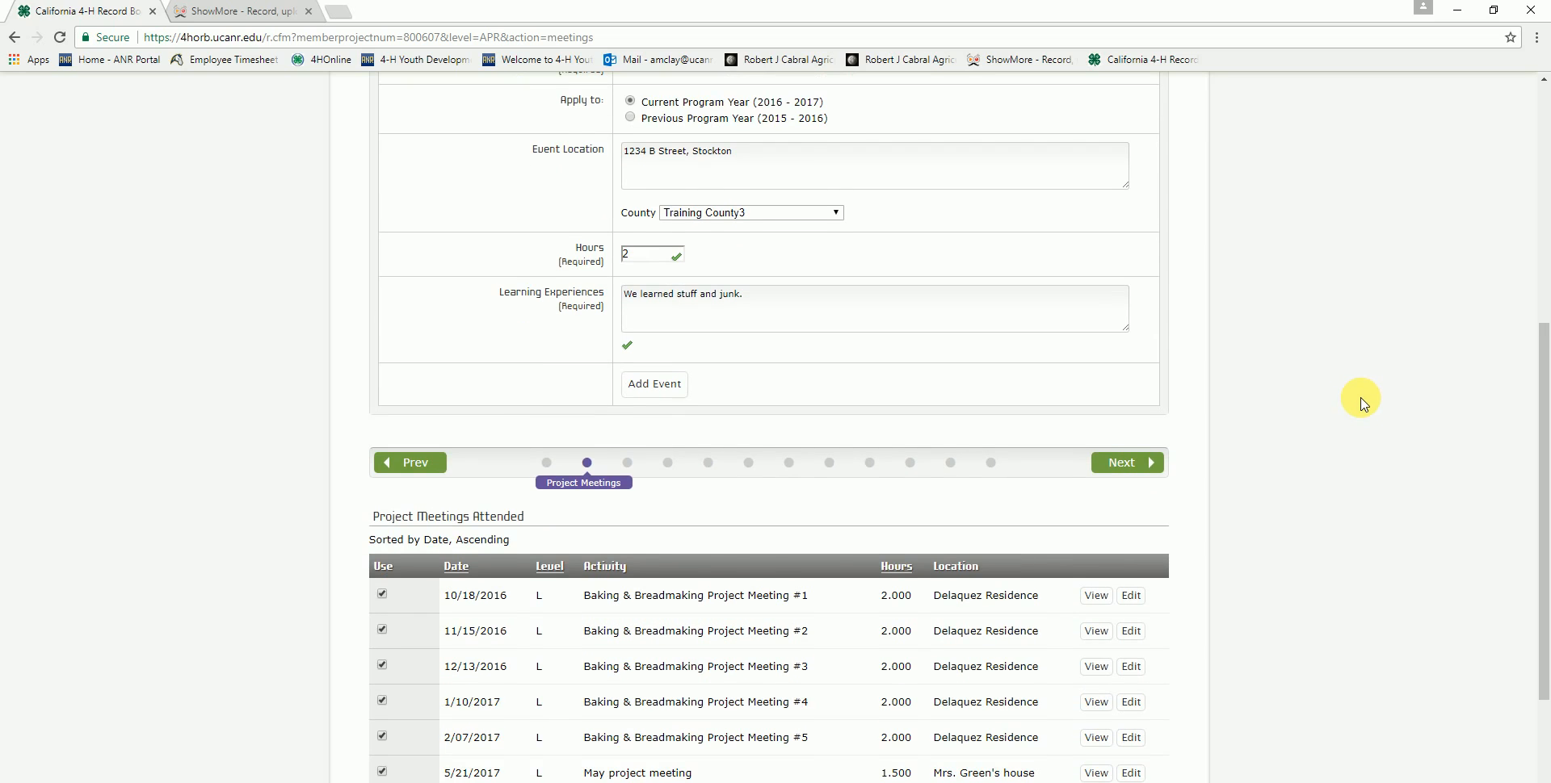
pyautogui.scroll(-1, 1363, 401)
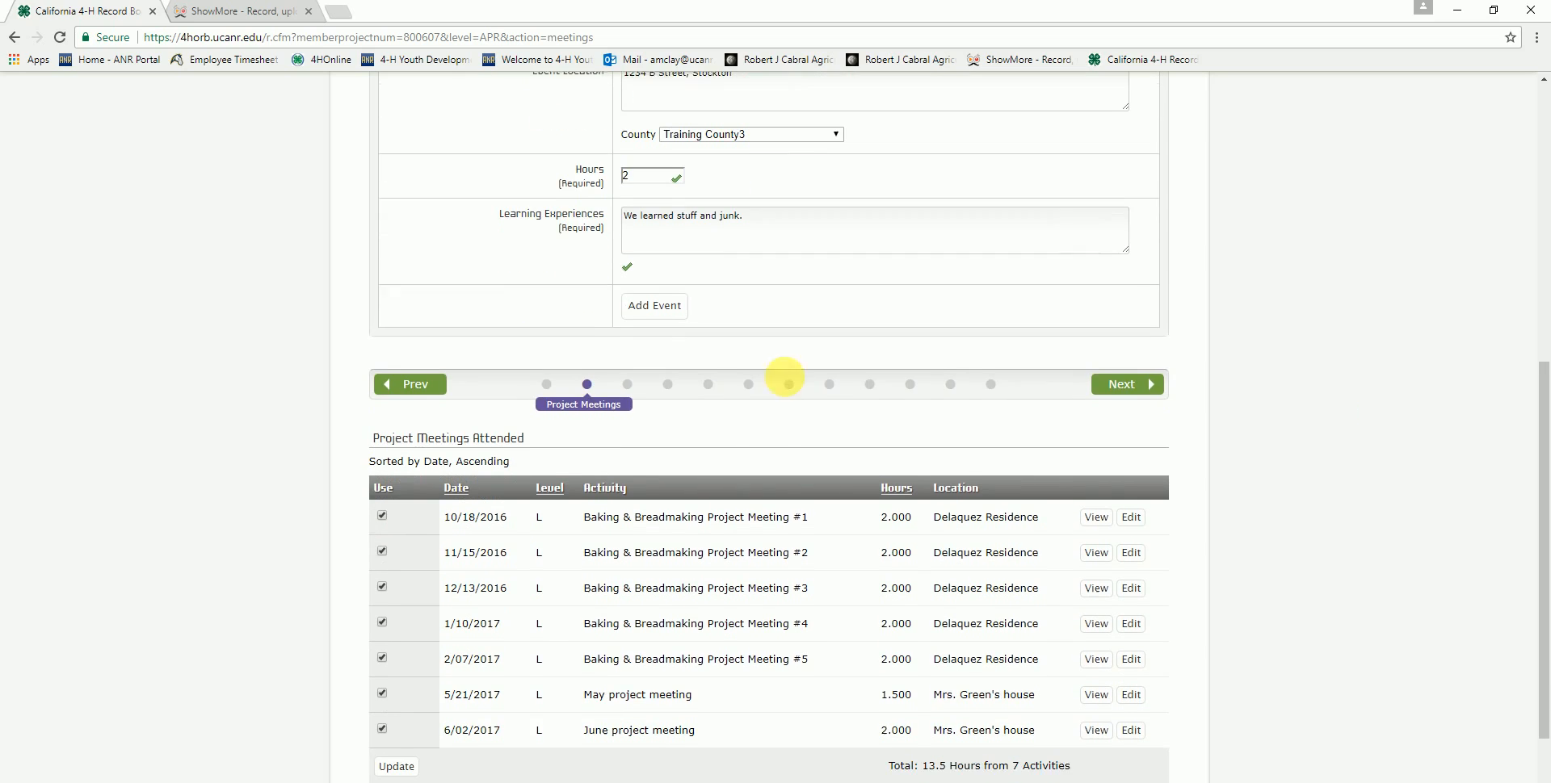
pyautogui.click(671, 312)
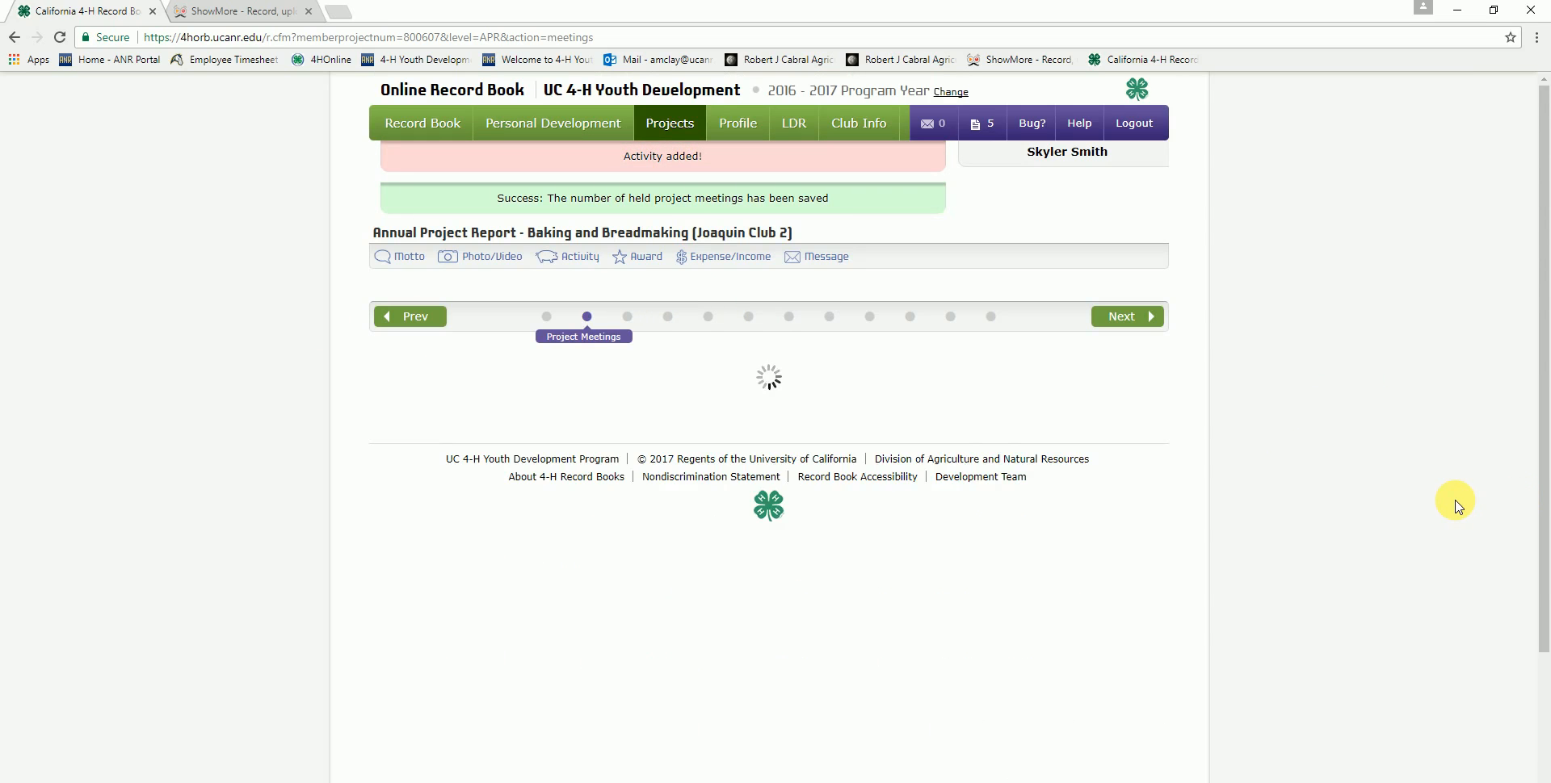
pyautogui.scroll(-3, 1455, 506)
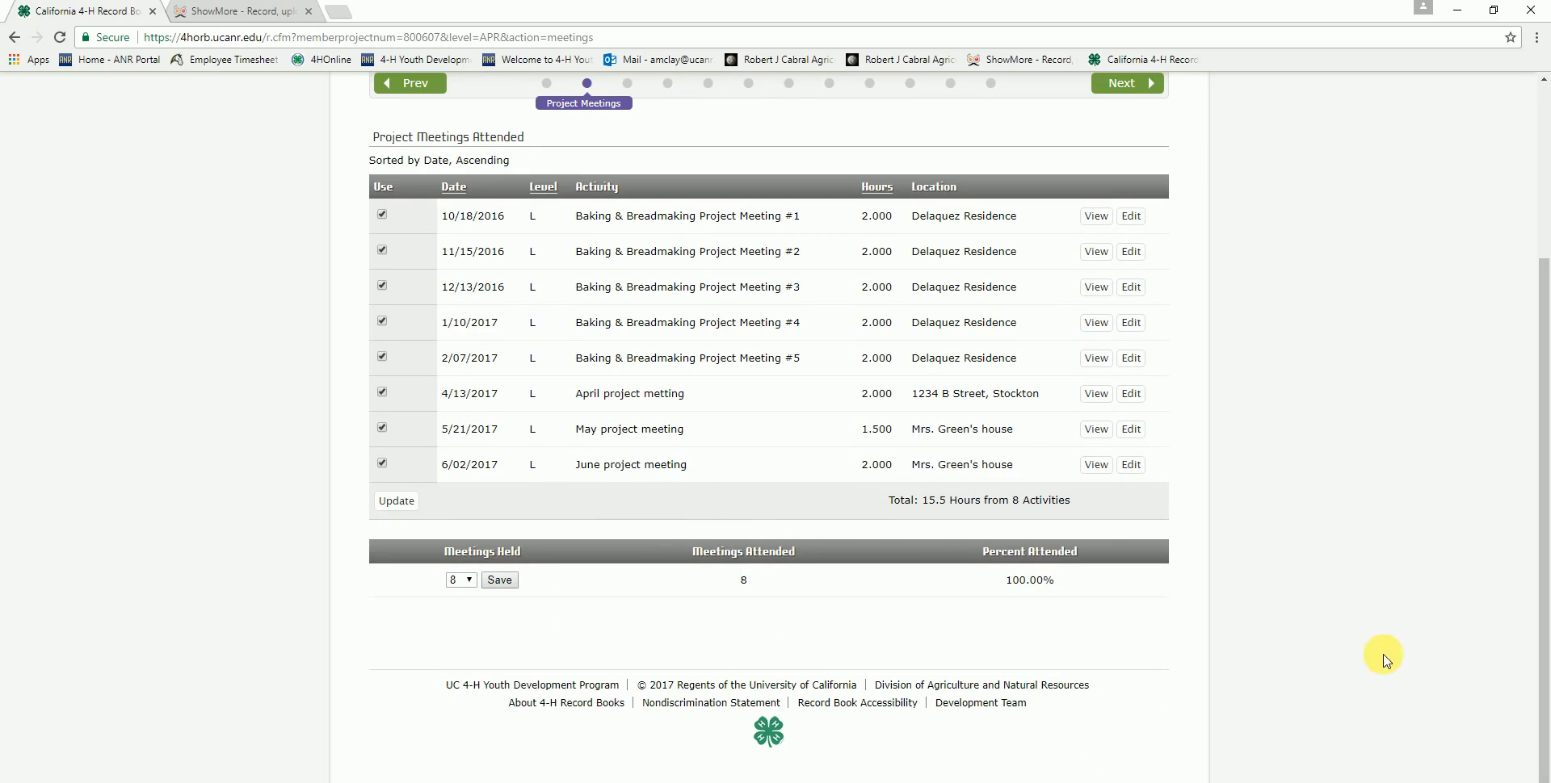
pyautogui.scroll(3, 1270, 618)
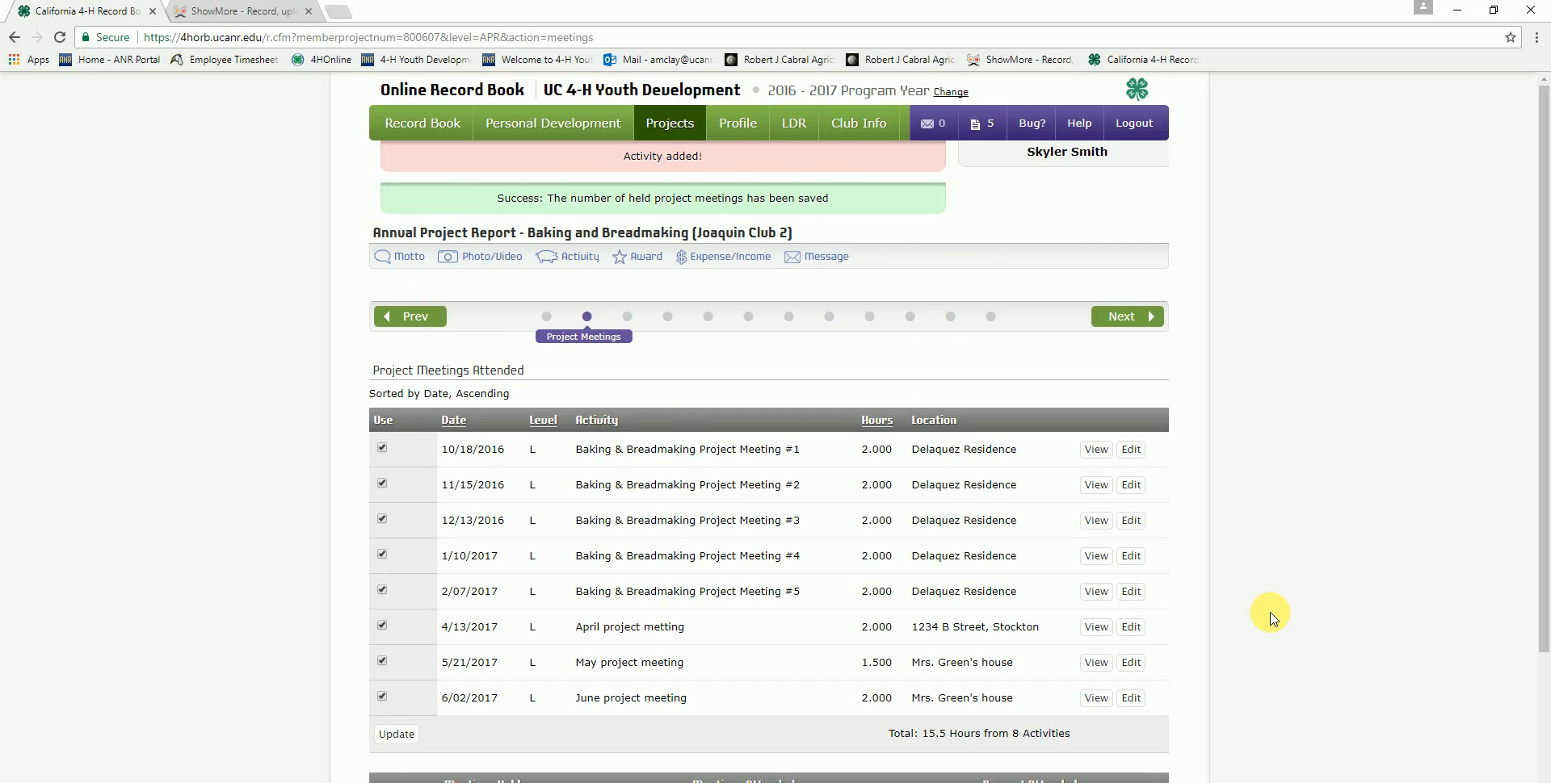
# - Go to the report's Learning Experiences section and review the descriptions and hours of all listed meetings
pyautogui.click(628, 317)
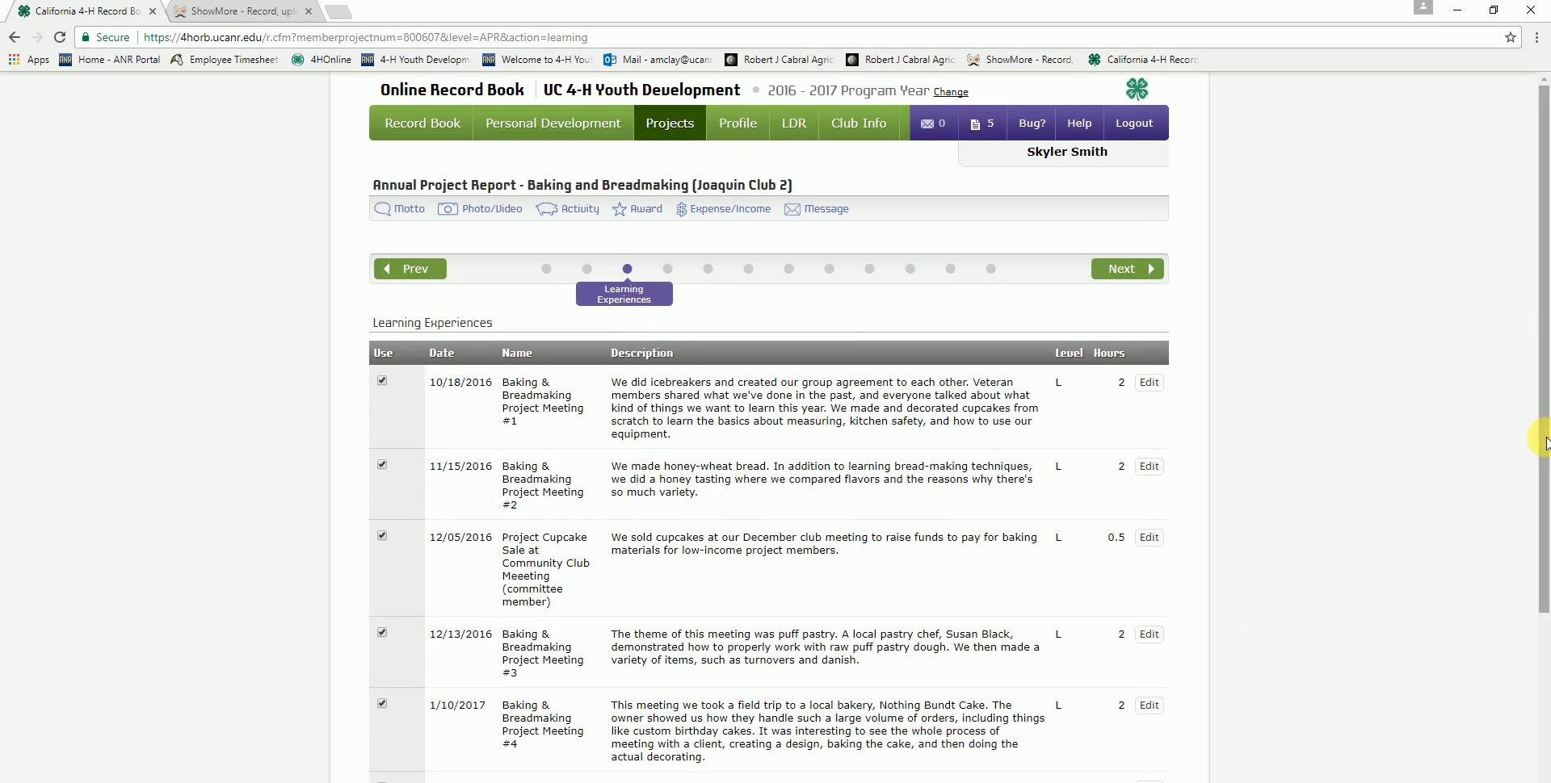
pyautogui.scroll(-2, 1332, 412)
pyautogui.scroll(-4, 1378, 416)
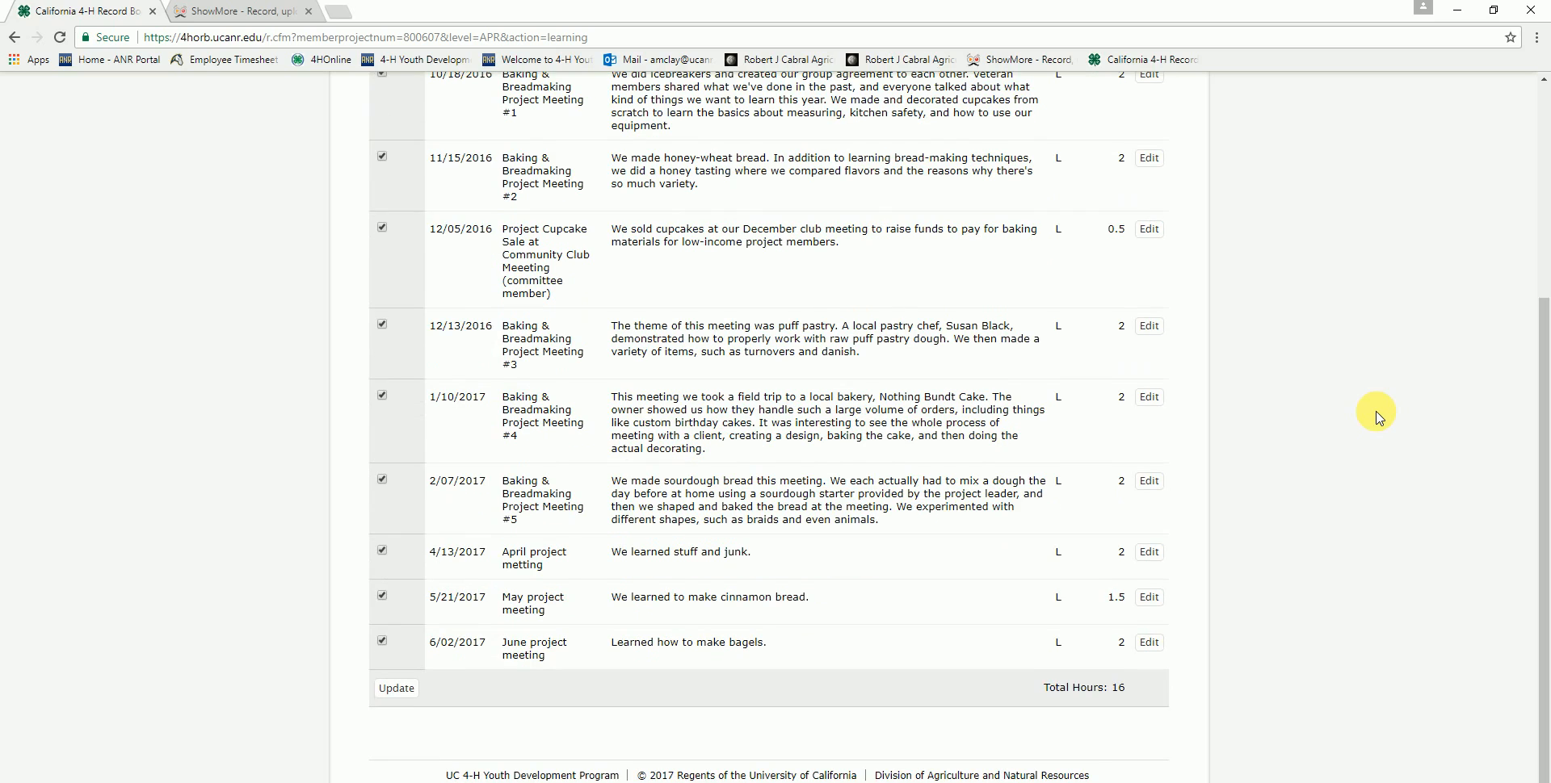
pyautogui.scroll(1, 1436, 526)
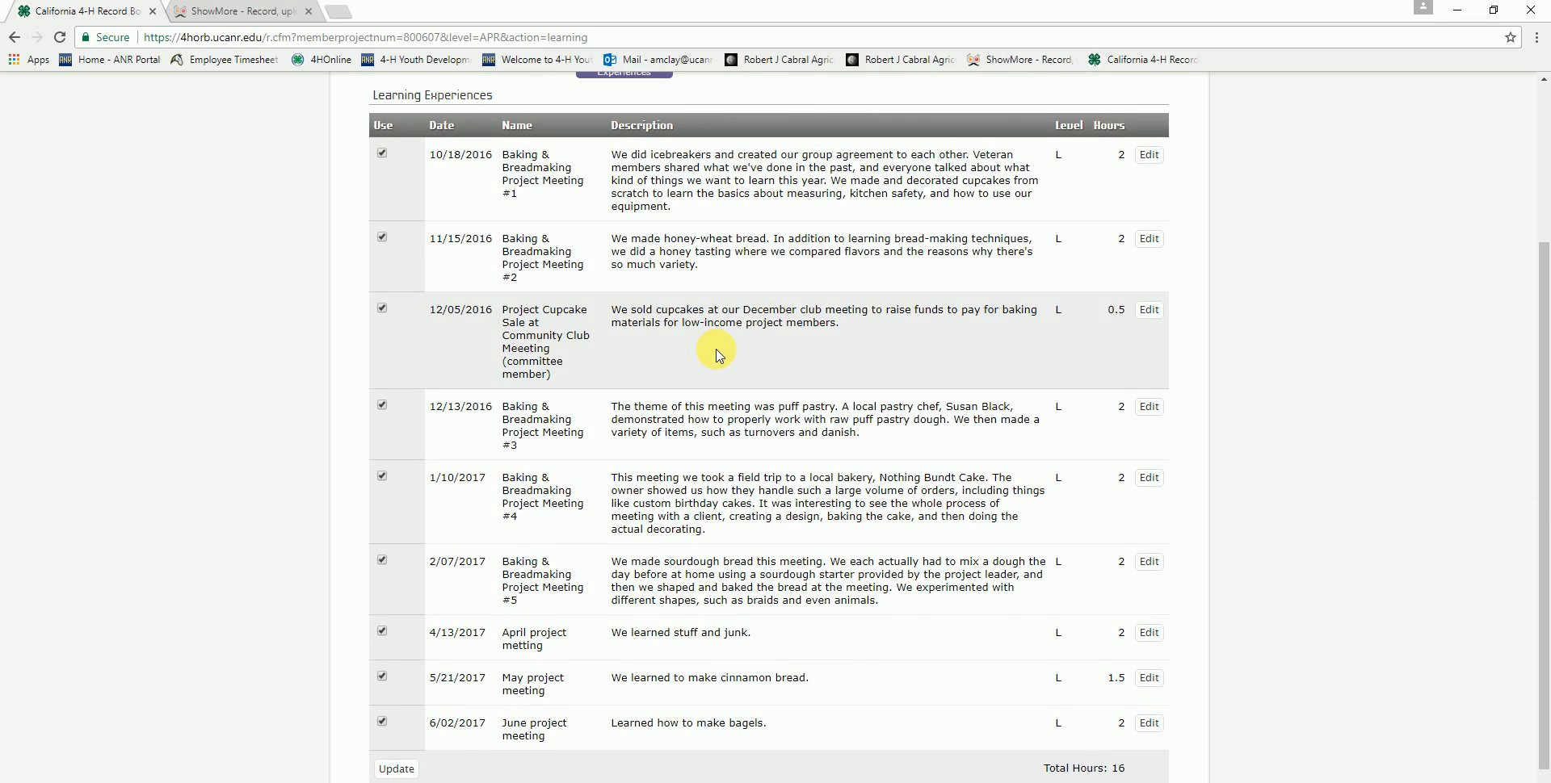
pyautogui.scroll(-2, 715, 352)
pyautogui.scroll(5, 710, 348)
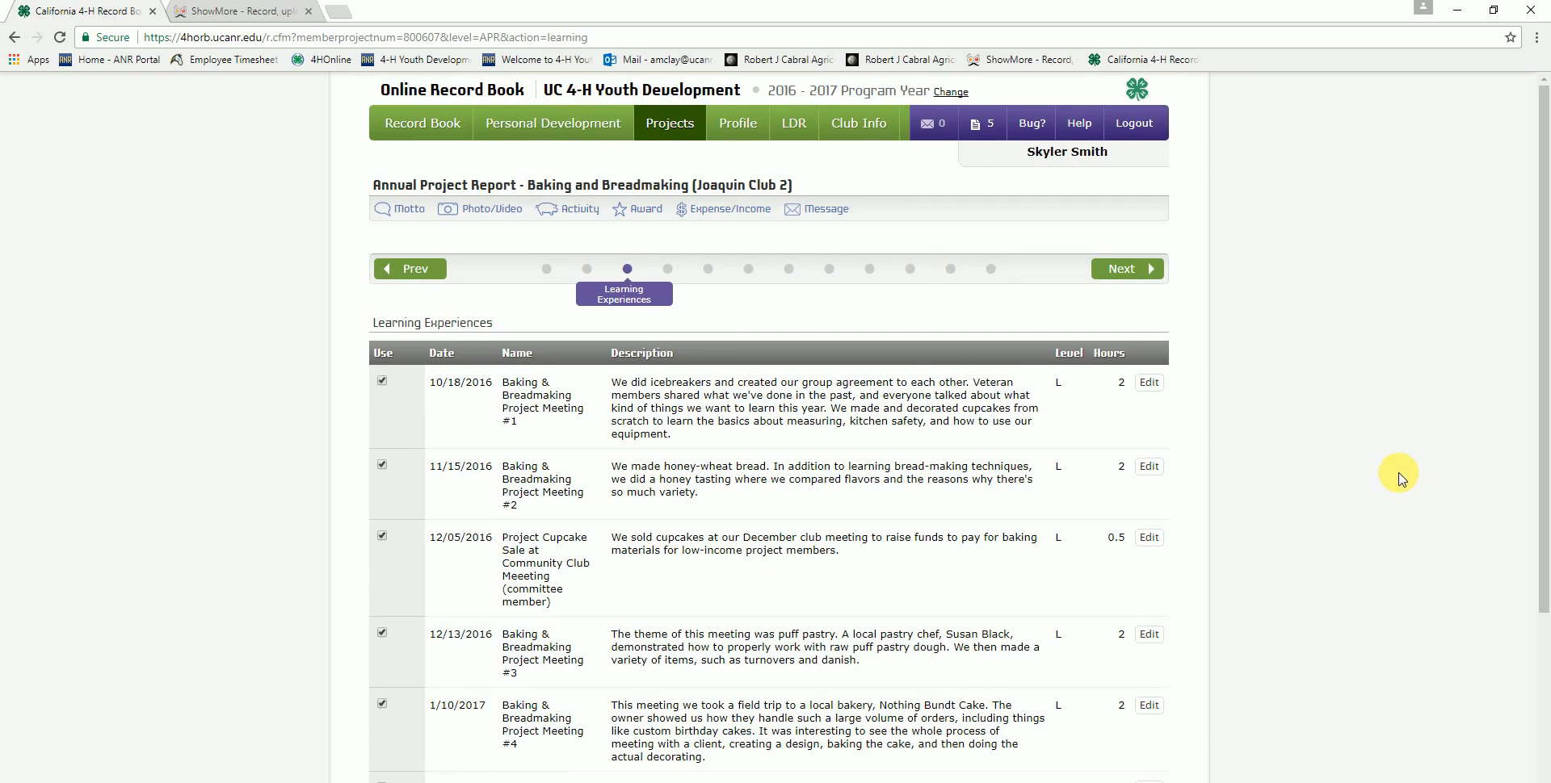
# - Start a new general event for the Baking and Breadmaking project with the title "Field trip to Hostess Bakery"
pyautogui.click(576, 214)
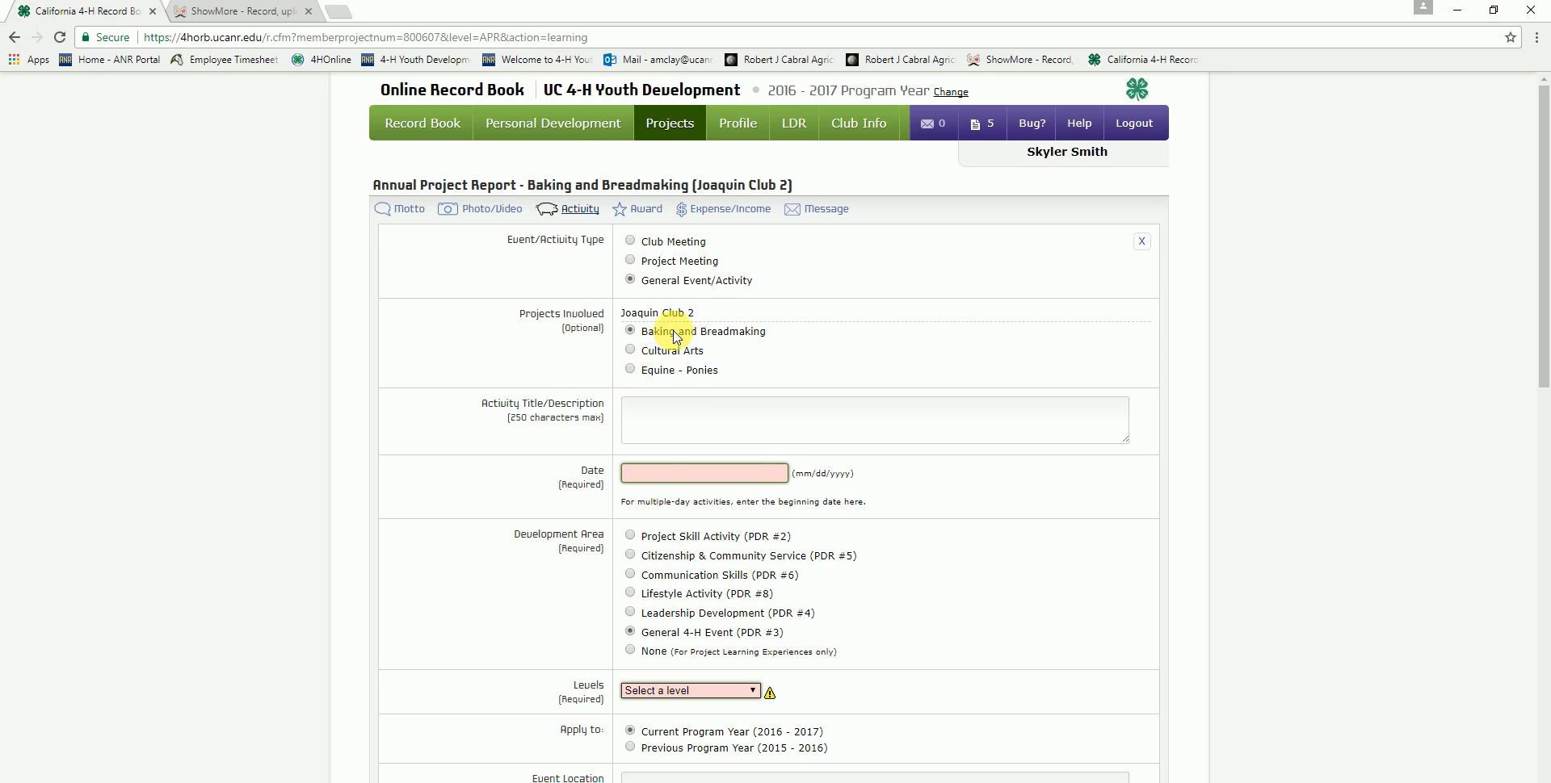
pyautogui.click(651, 427)
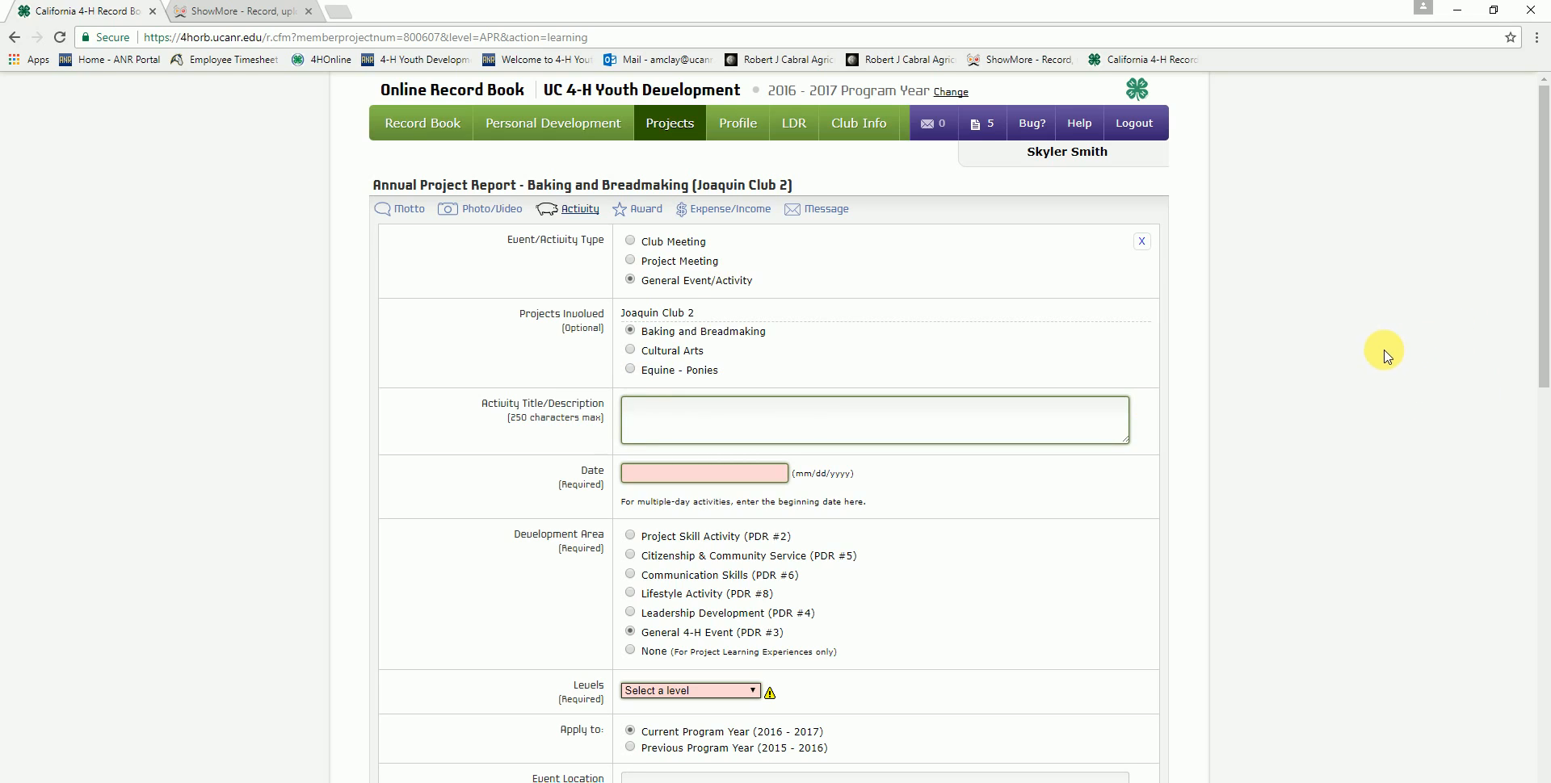
pyautogui.write('Field trip to Hostess Bakery')
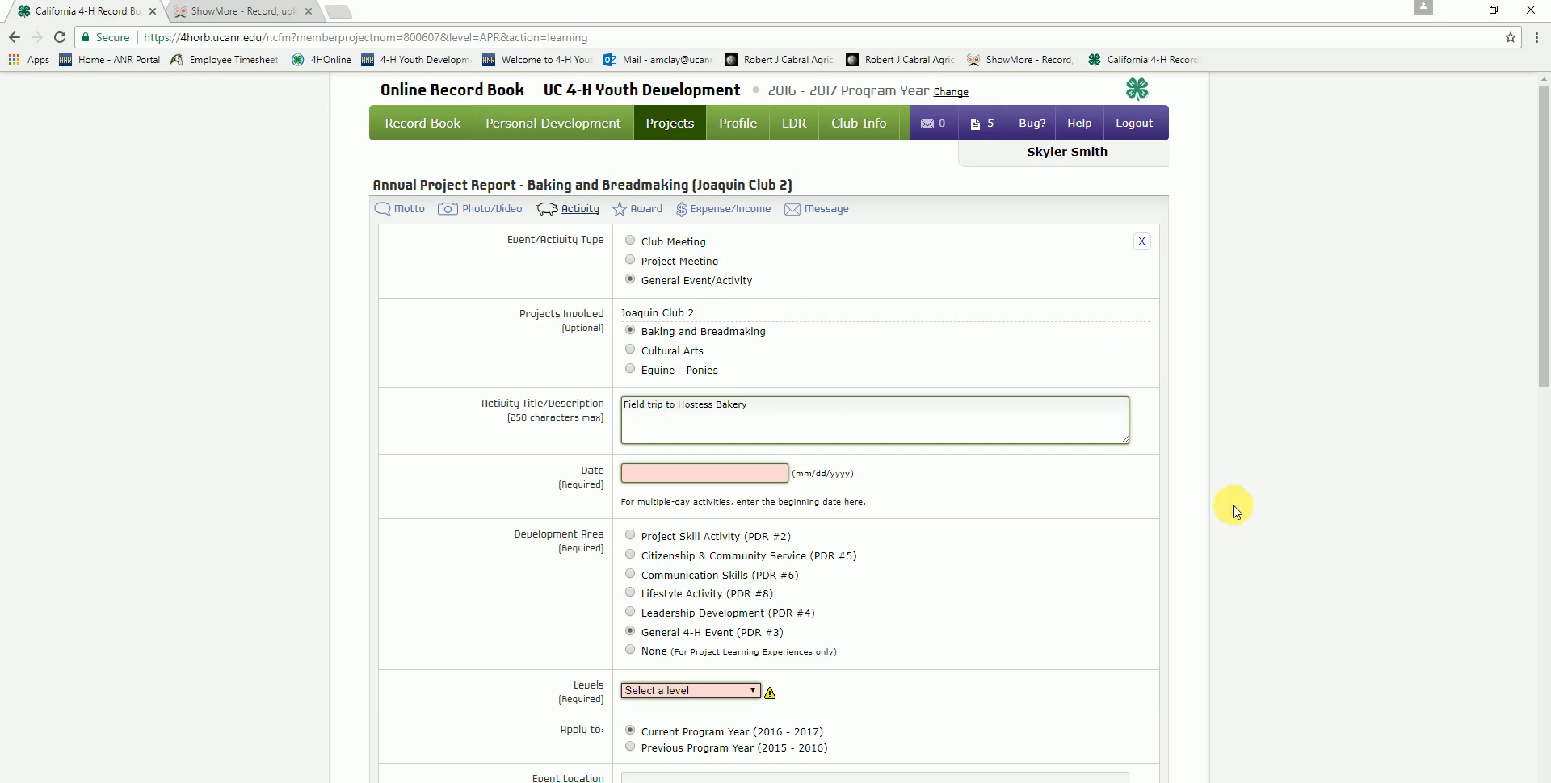
# - Set the field trip's date to 06/13/2017
pyautogui.scroll(-2, 1241, 475)
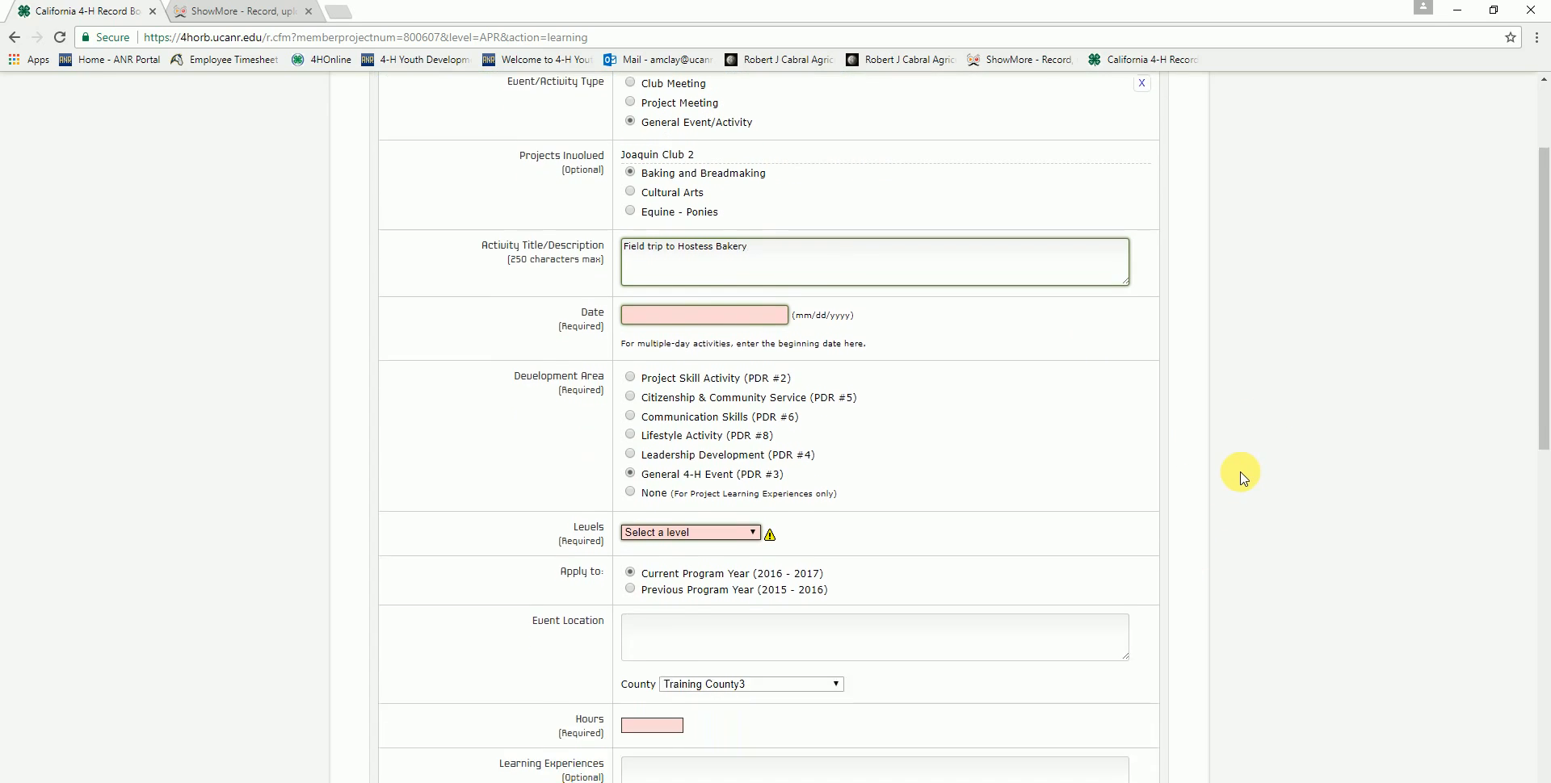
pyautogui.scroll(-1, 1241, 475)
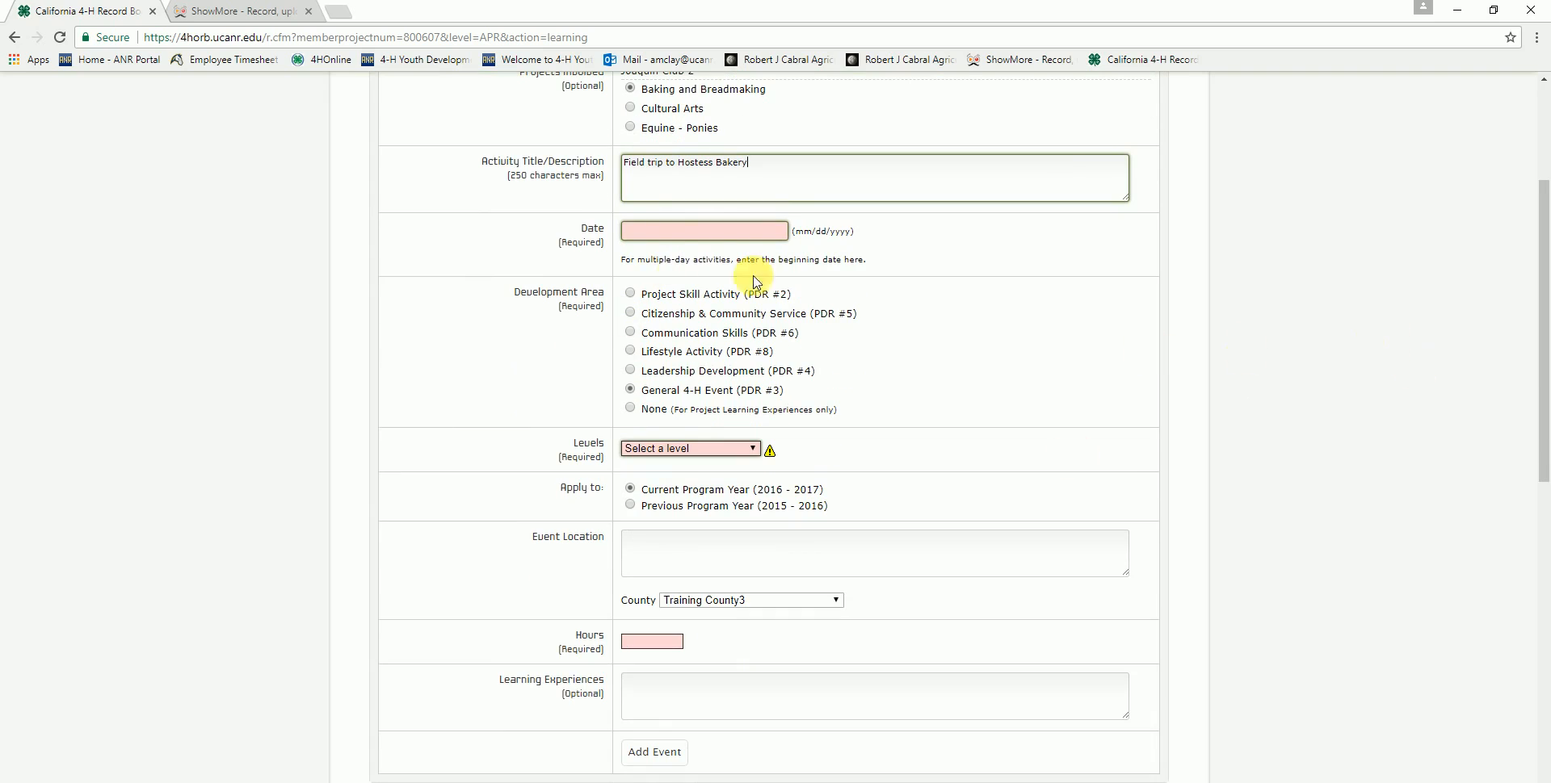
pyautogui.click(708, 234)
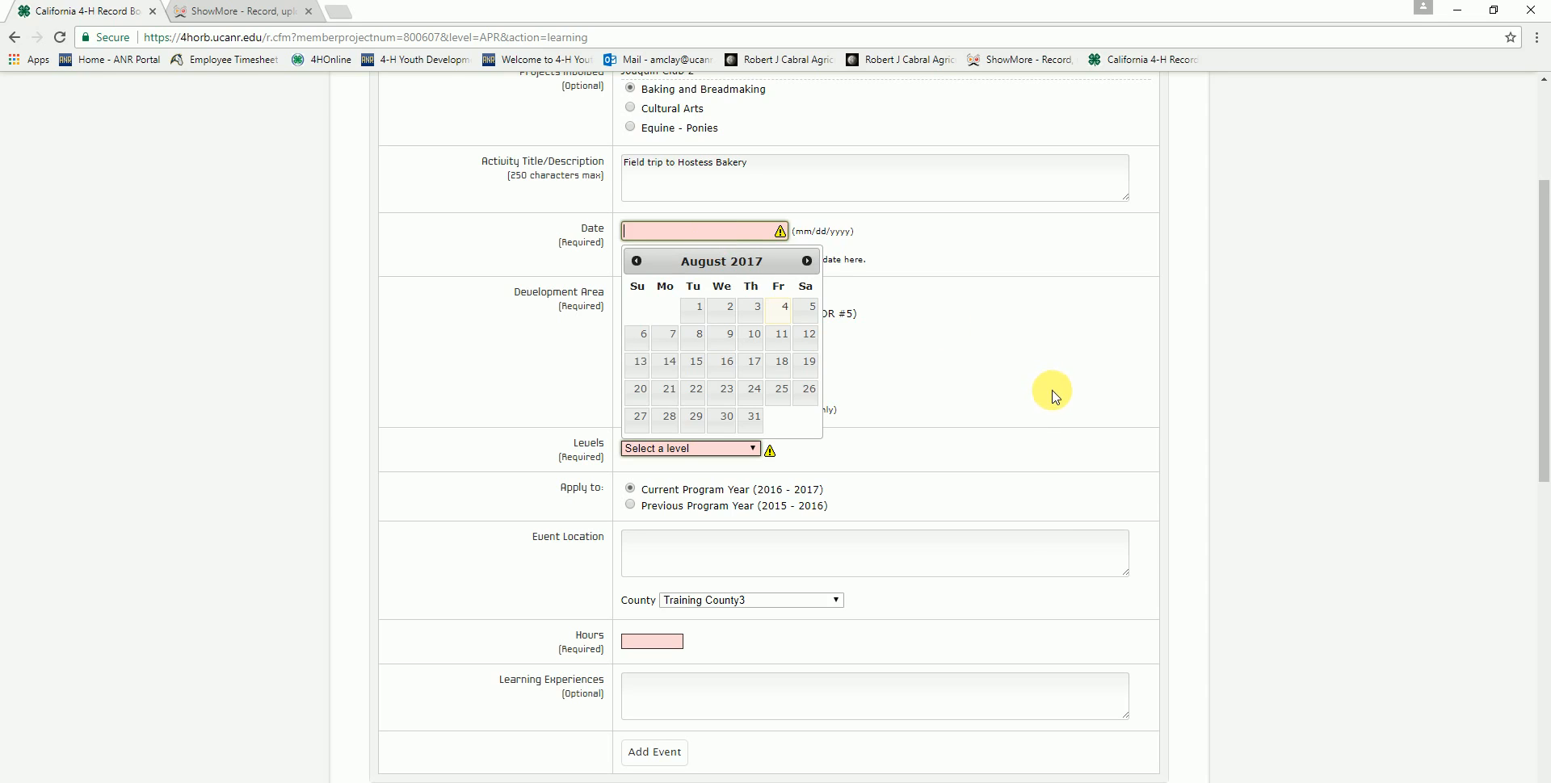
pyautogui.click(637, 261)
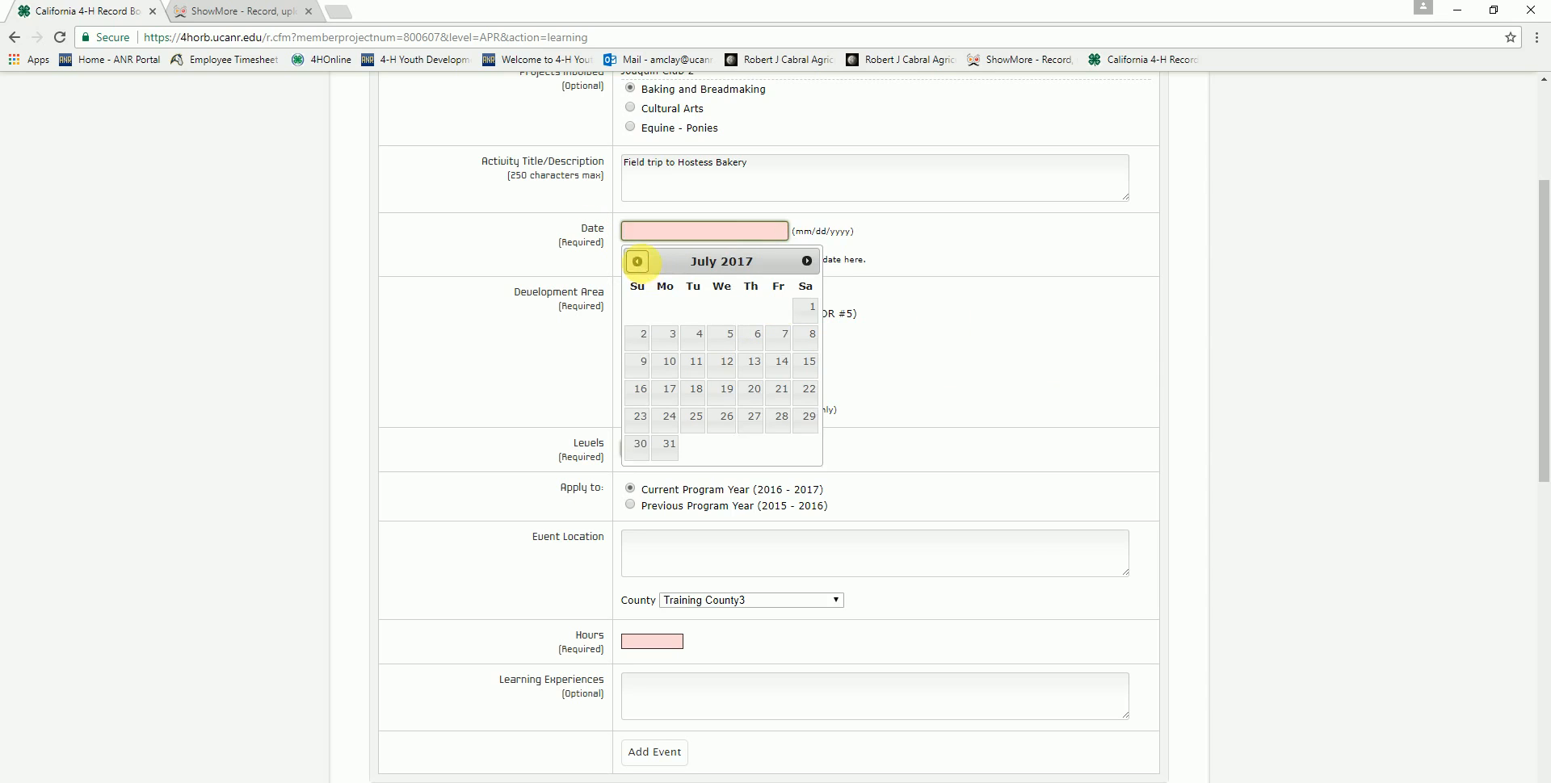
pyautogui.click(636, 261)
pyautogui.click(695, 367)
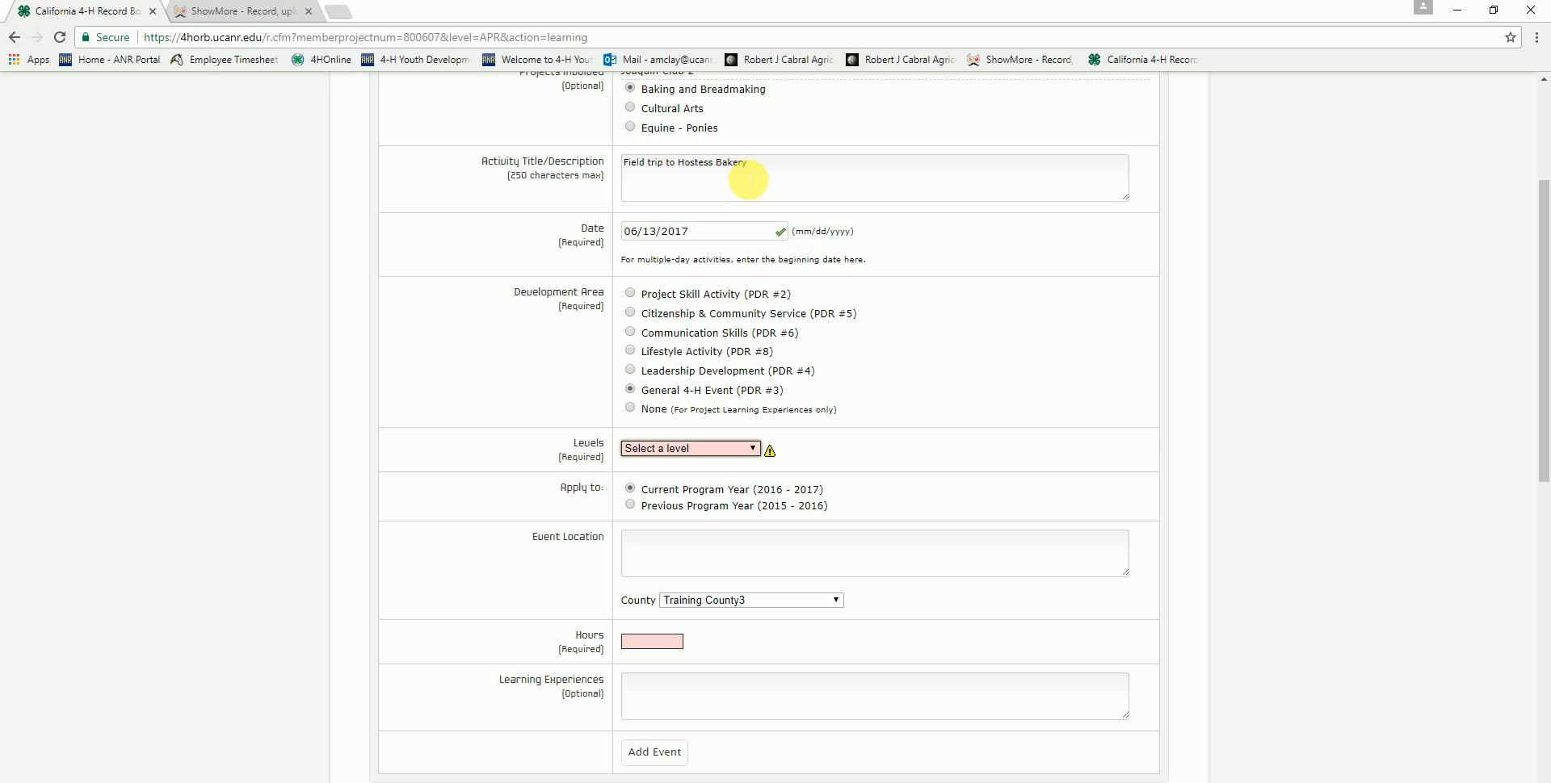
# - Set the field trip's development area to None (For Project Learning Experiences only) and its level to 4-H Club/Unit/Project
pyautogui.click(638, 411)
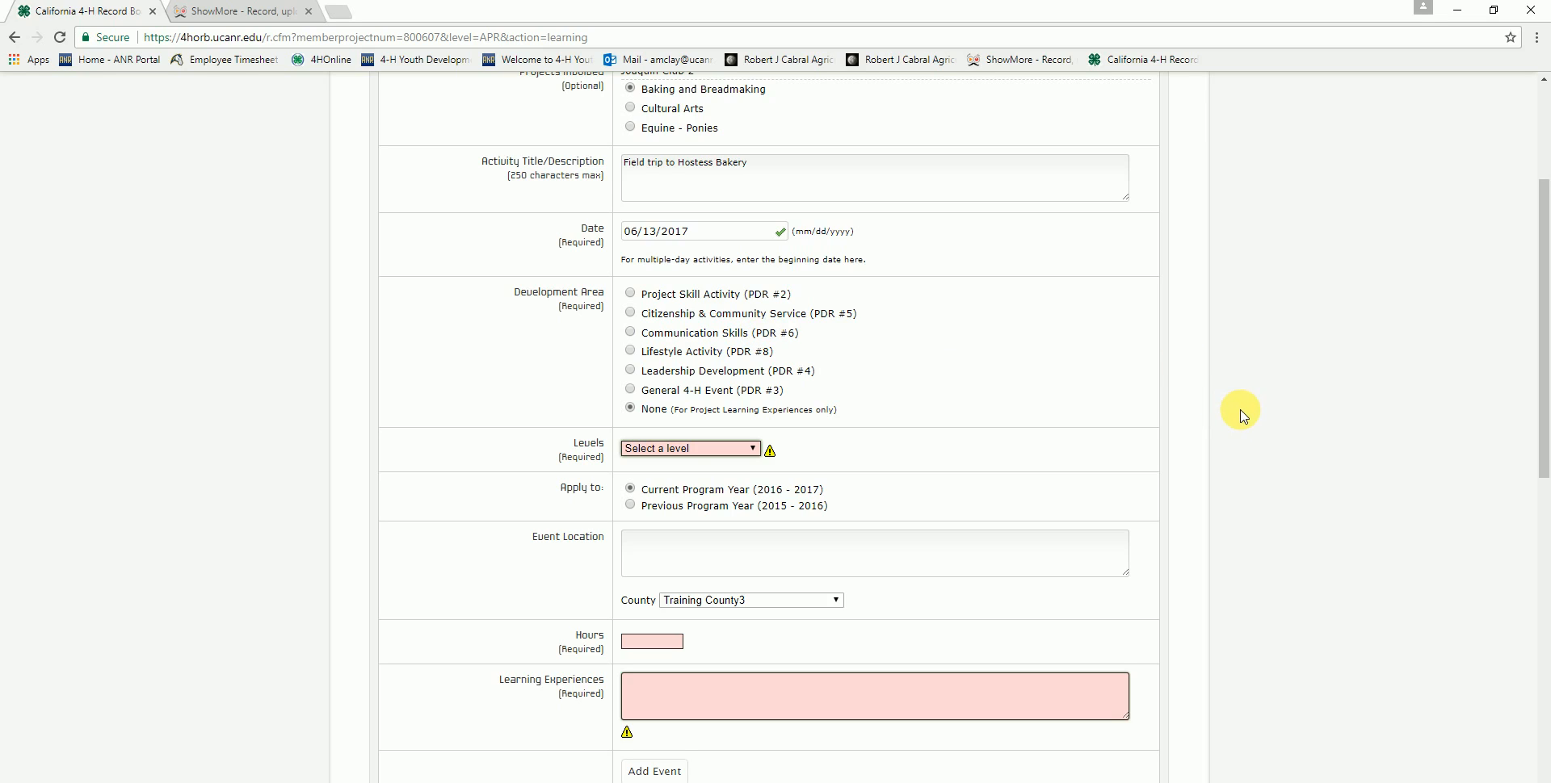
pyautogui.scroll(-1, 1240, 395)
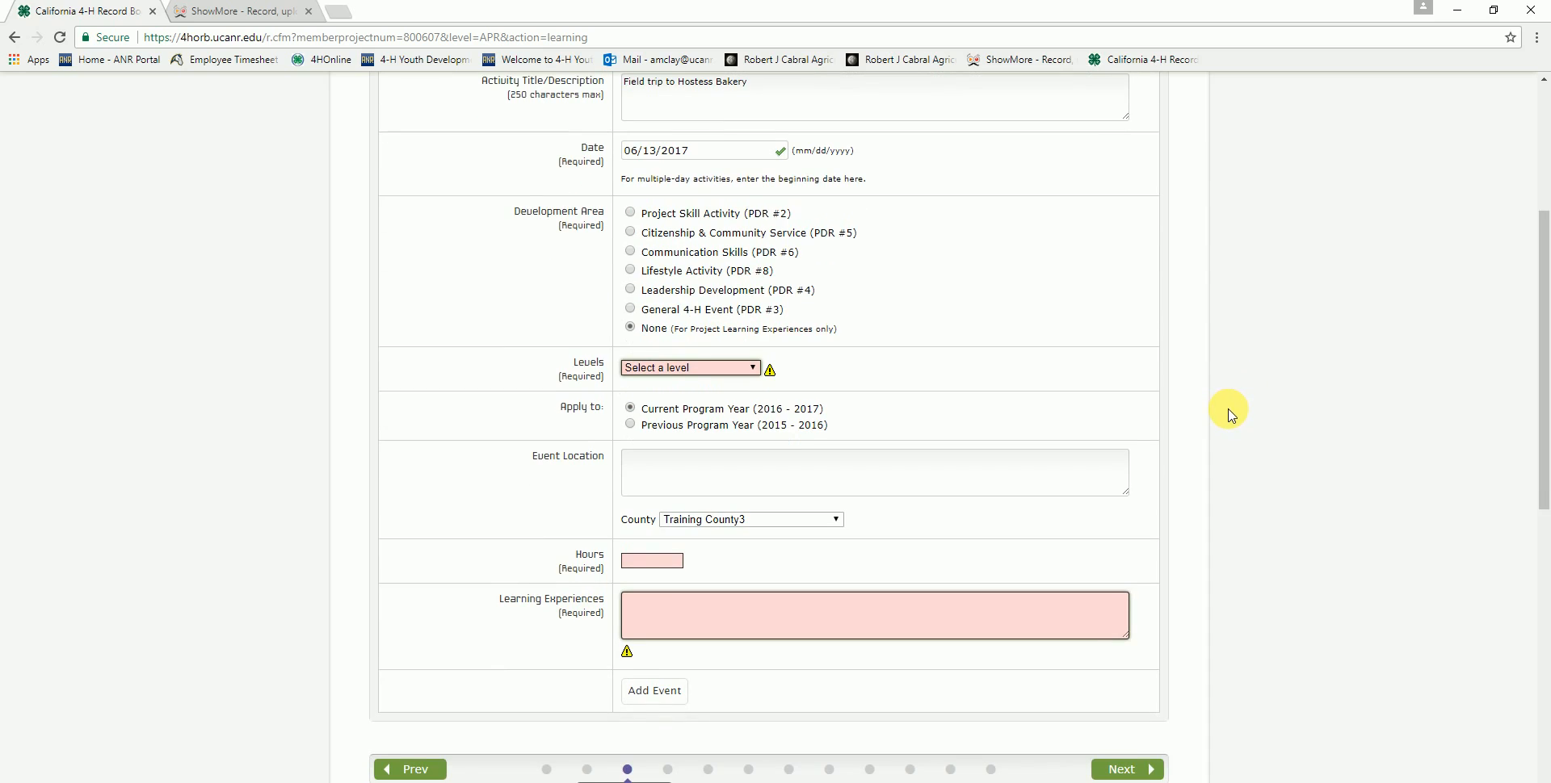
pyautogui.scroll(-1, 1227, 416)
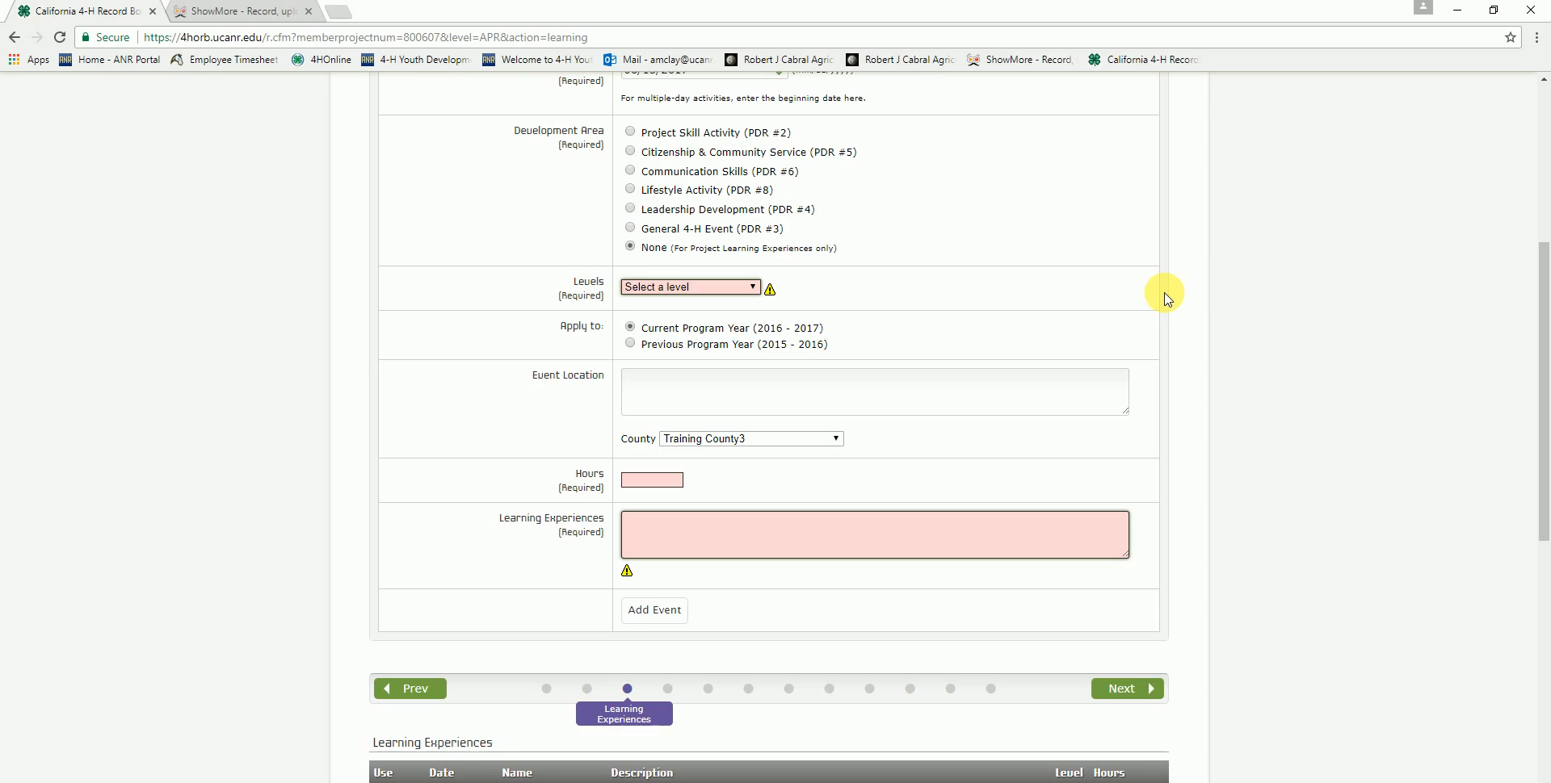
pyautogui.click(718, 287)
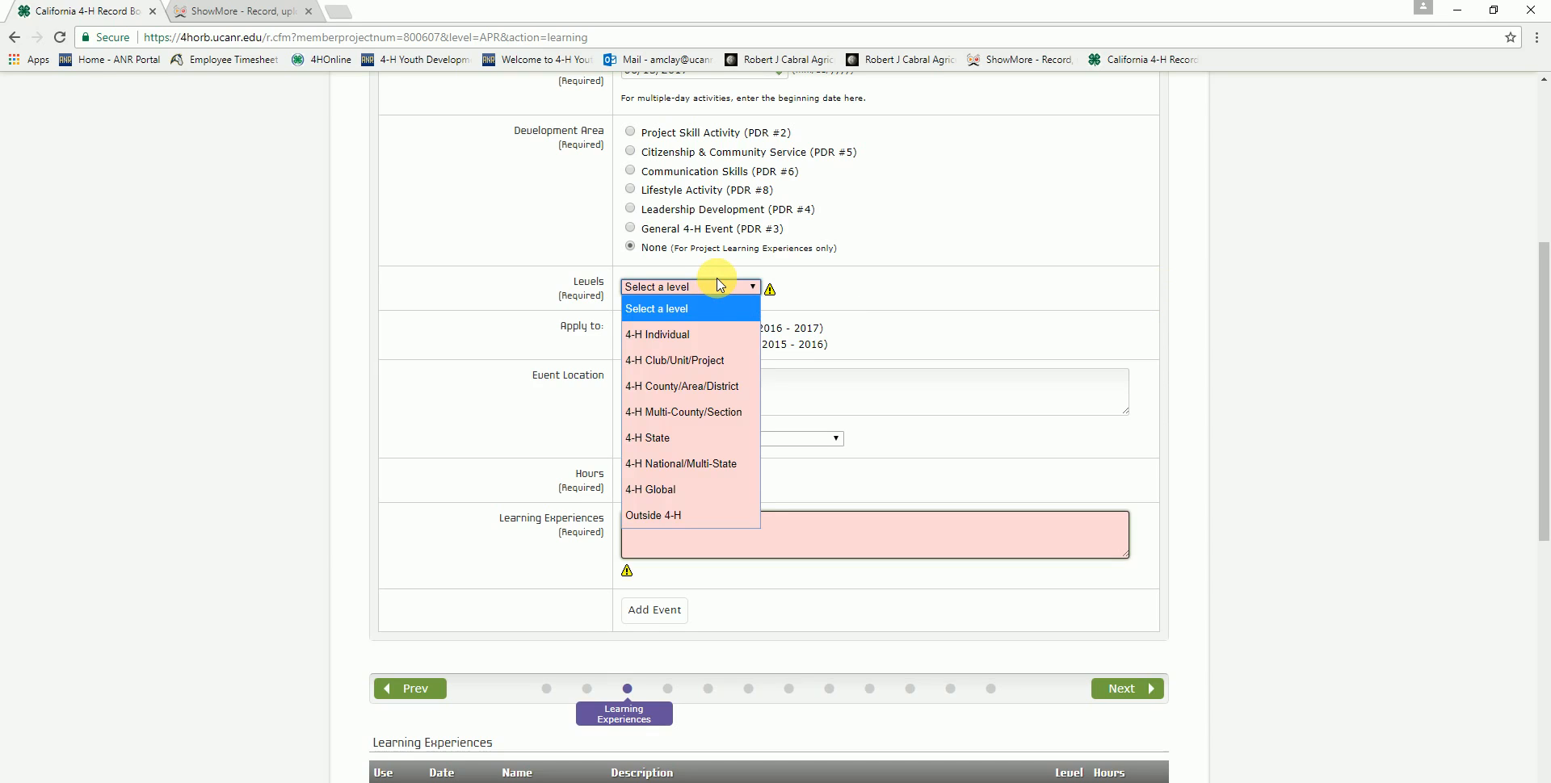
pyautogui.click(737, 362)
# - Enter "Hostess Bakery" as the event location and set the field trip's hours to 4
pyautogui.click(720, 398)
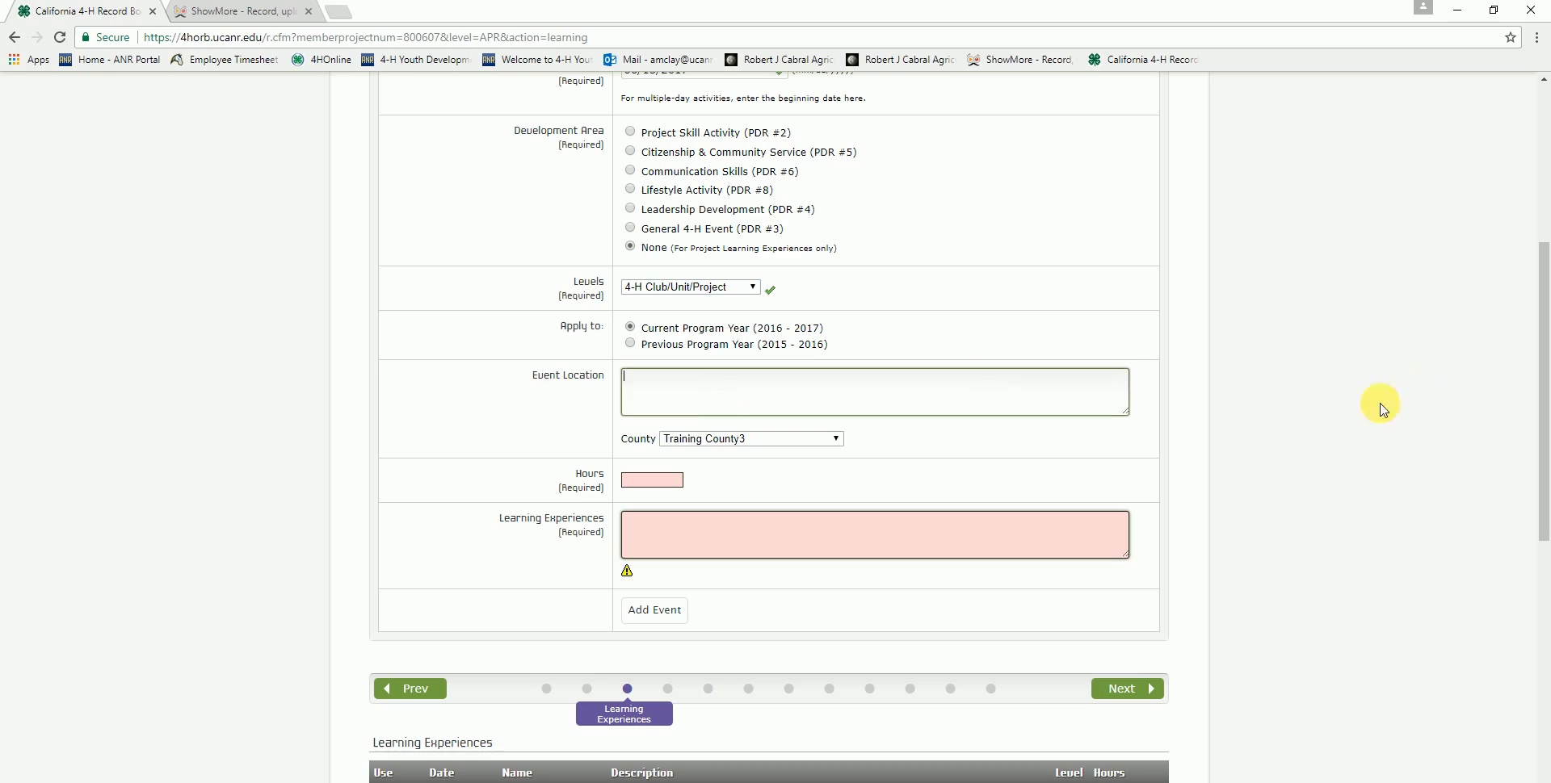
pyautogui.write('Hostess Bakery')
pyautogui.click(630, 482)
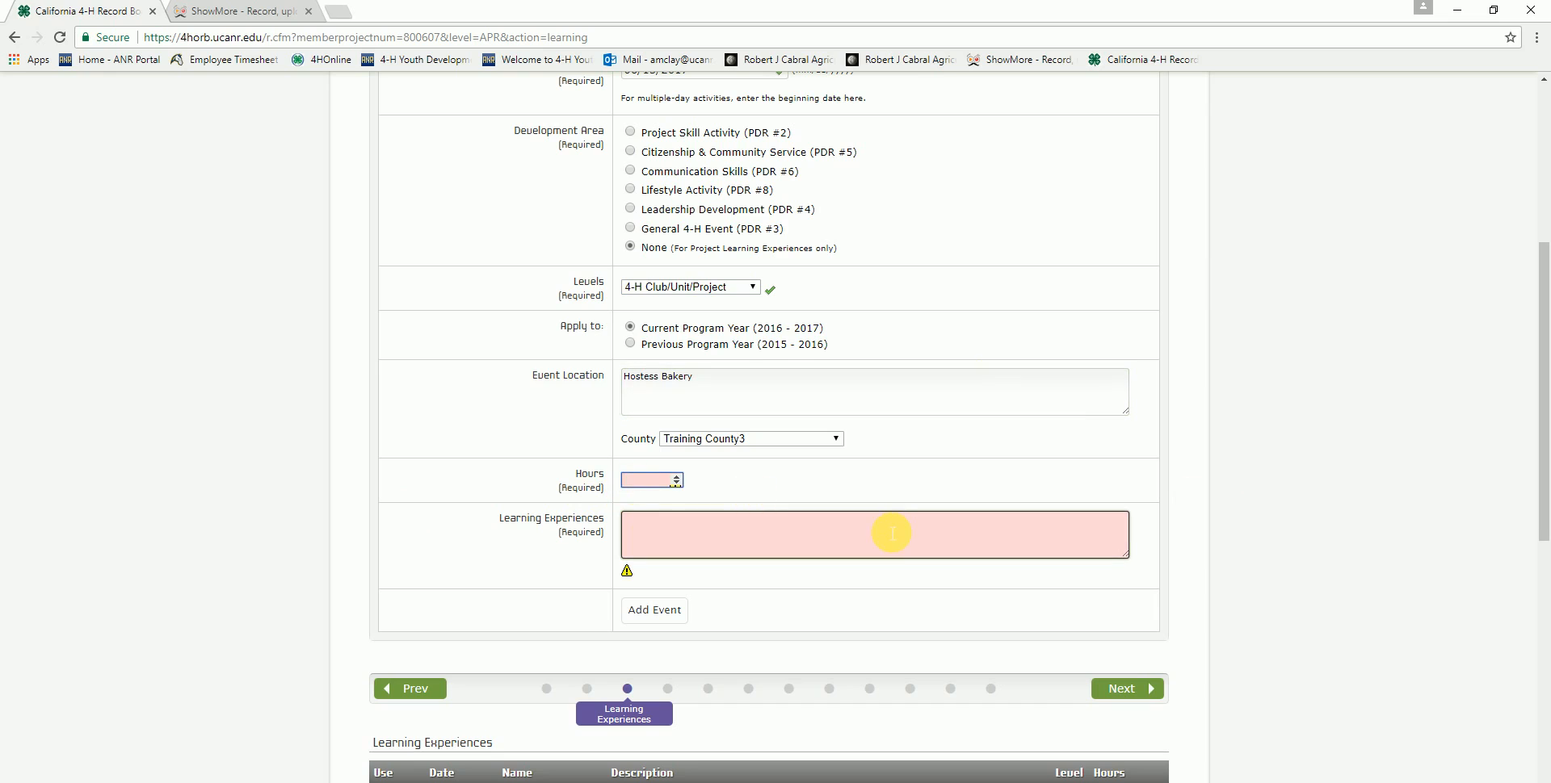
pyautogui.write('4')
# - Enter "We toured the Hostess Bakery." as the learning experience, add the event, and check it in the Learning Experiences list
pyautogui.press('Tab')
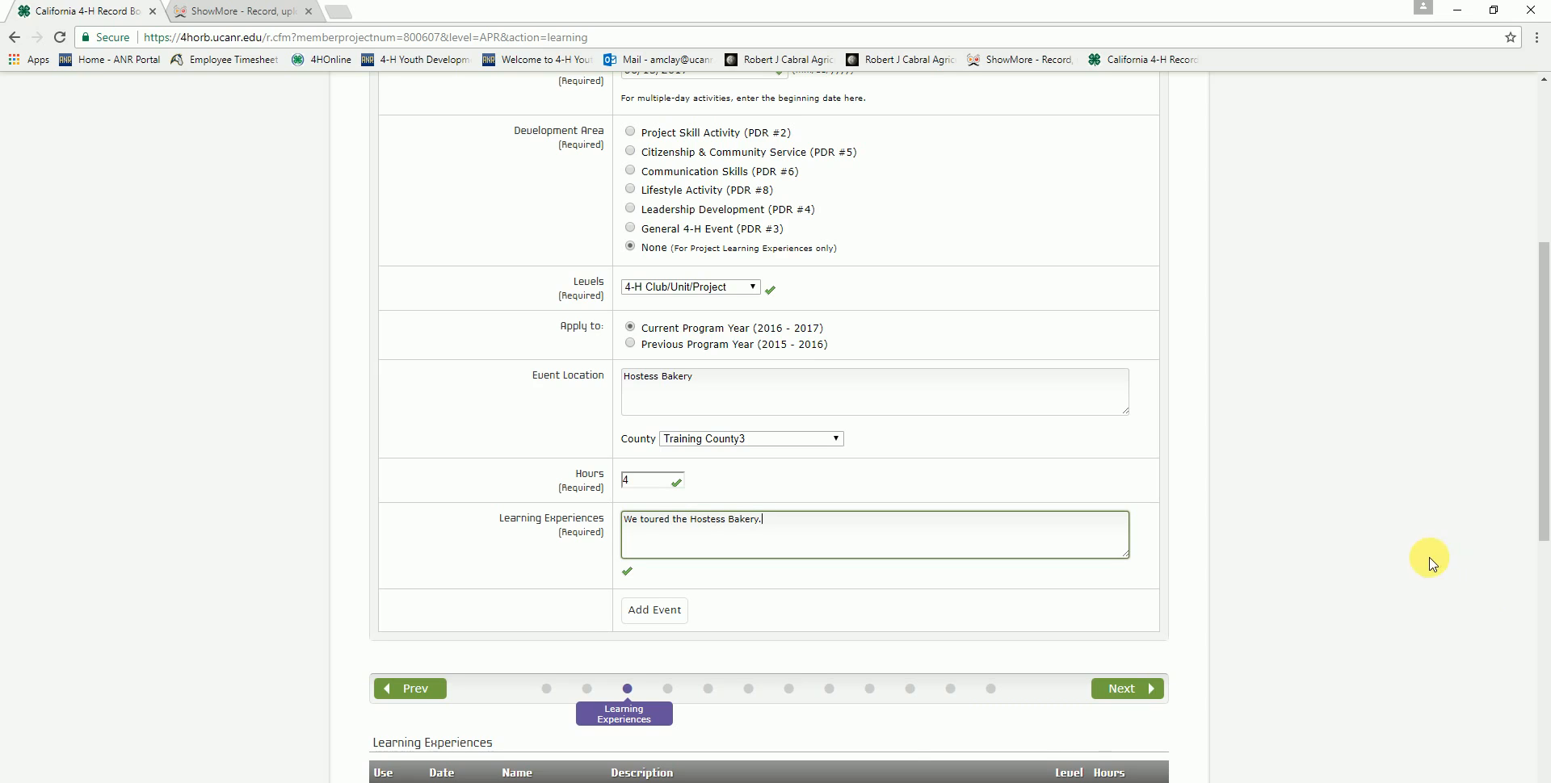
pyautogui.scroll(-4, 1462, 557)
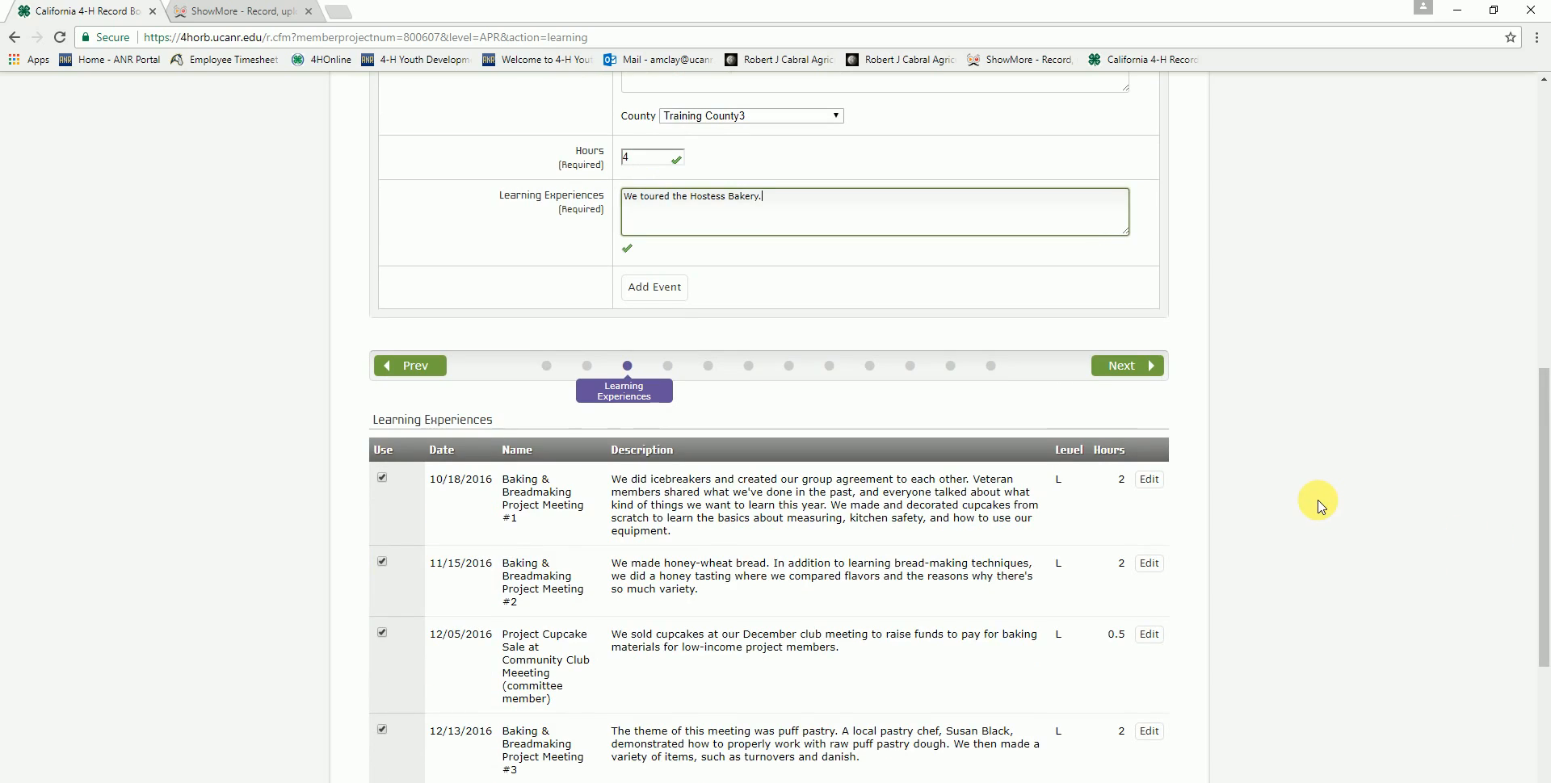
pyautogui.click(652, 286)
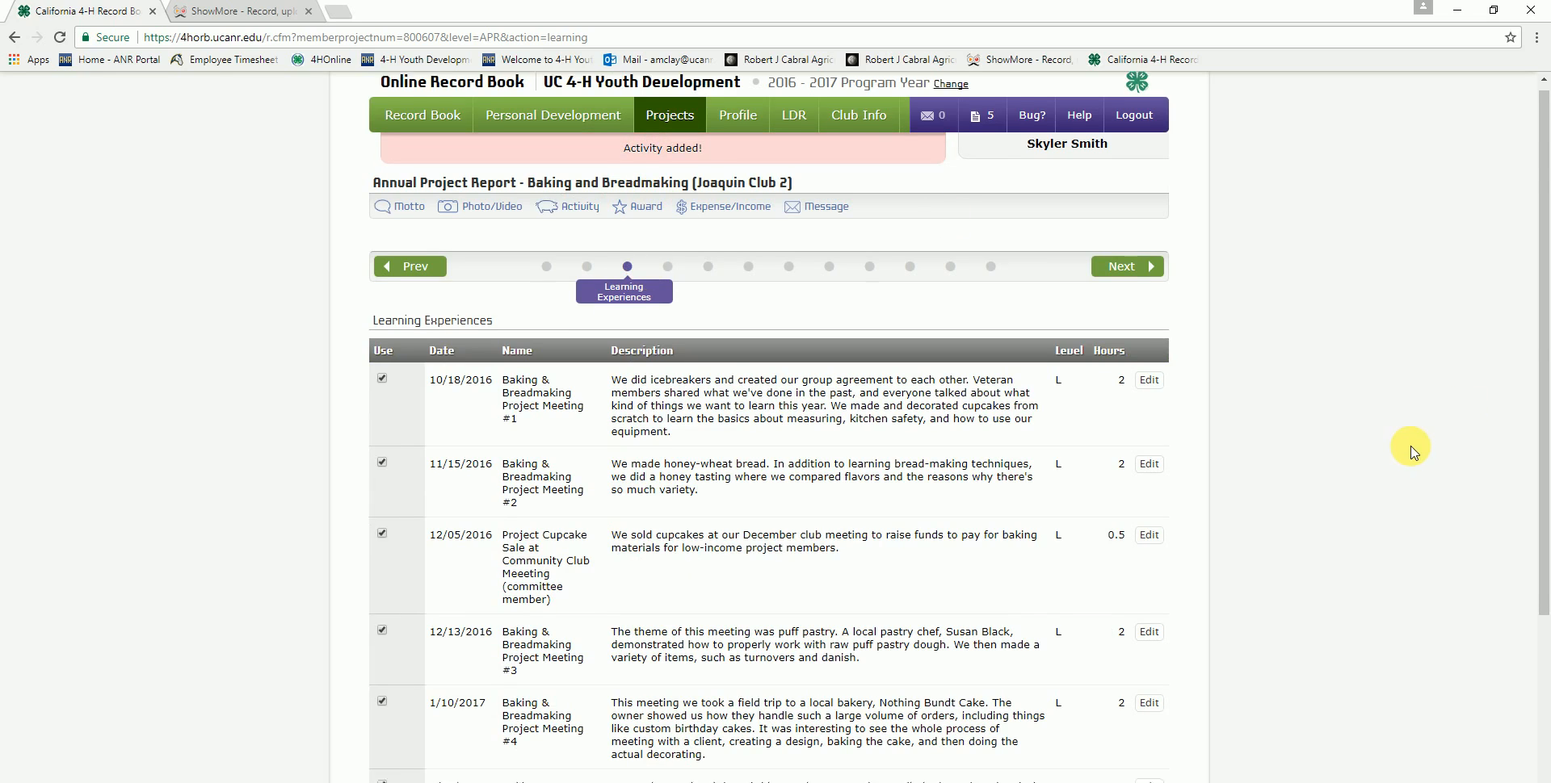
pyautogui.scroll(-2, 1409, 453)
pyautogui.scroll(-2, 1413, 451)
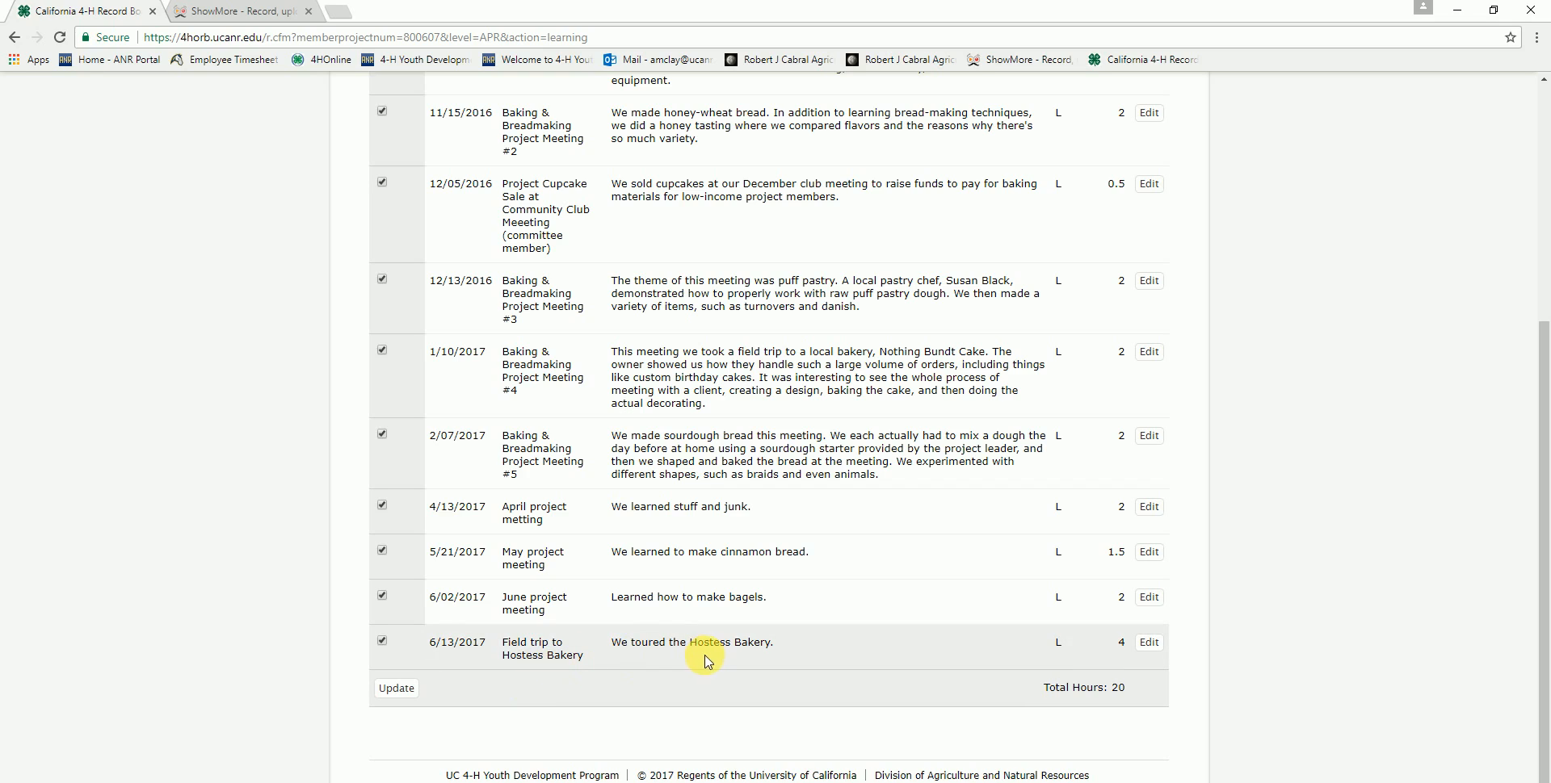
pyautogui.scroll(4, 705, 661)
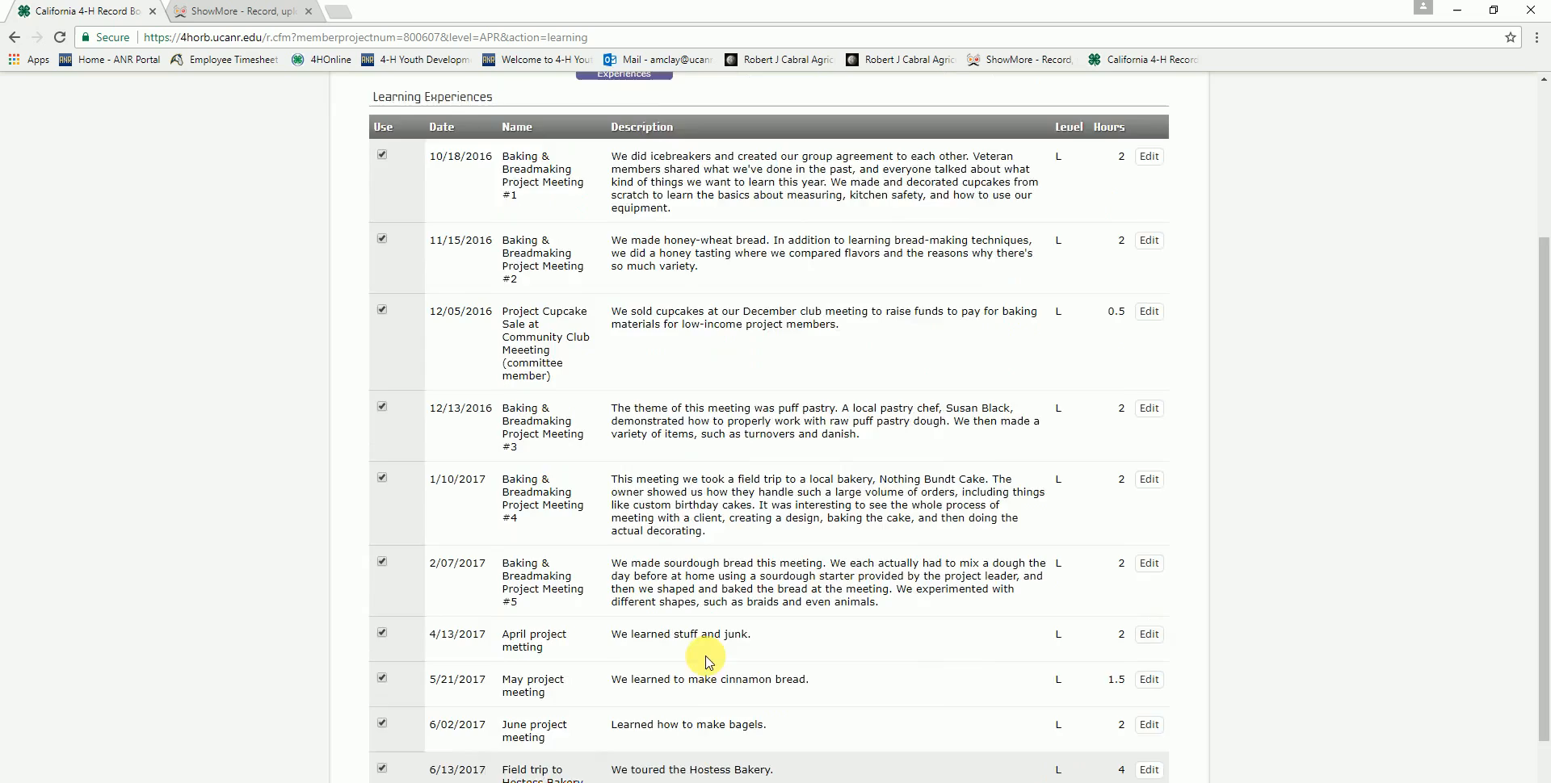
pyautogui.scroll(1, 706, 661)
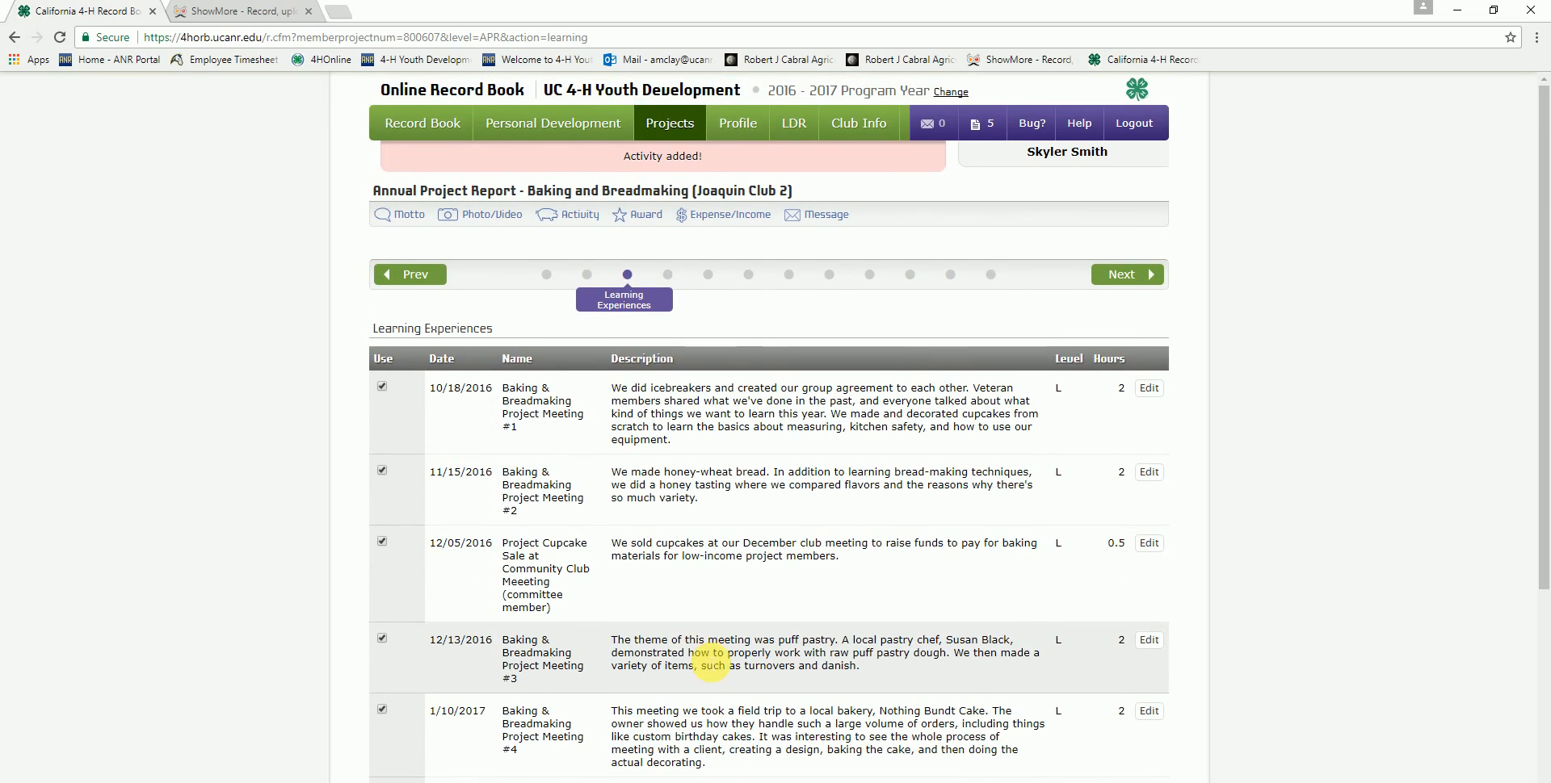
# - Go to the report's section for things made, raised, grown, or improved and start a new item described as "Cupcakes"
pyautogui.click(668, 276)
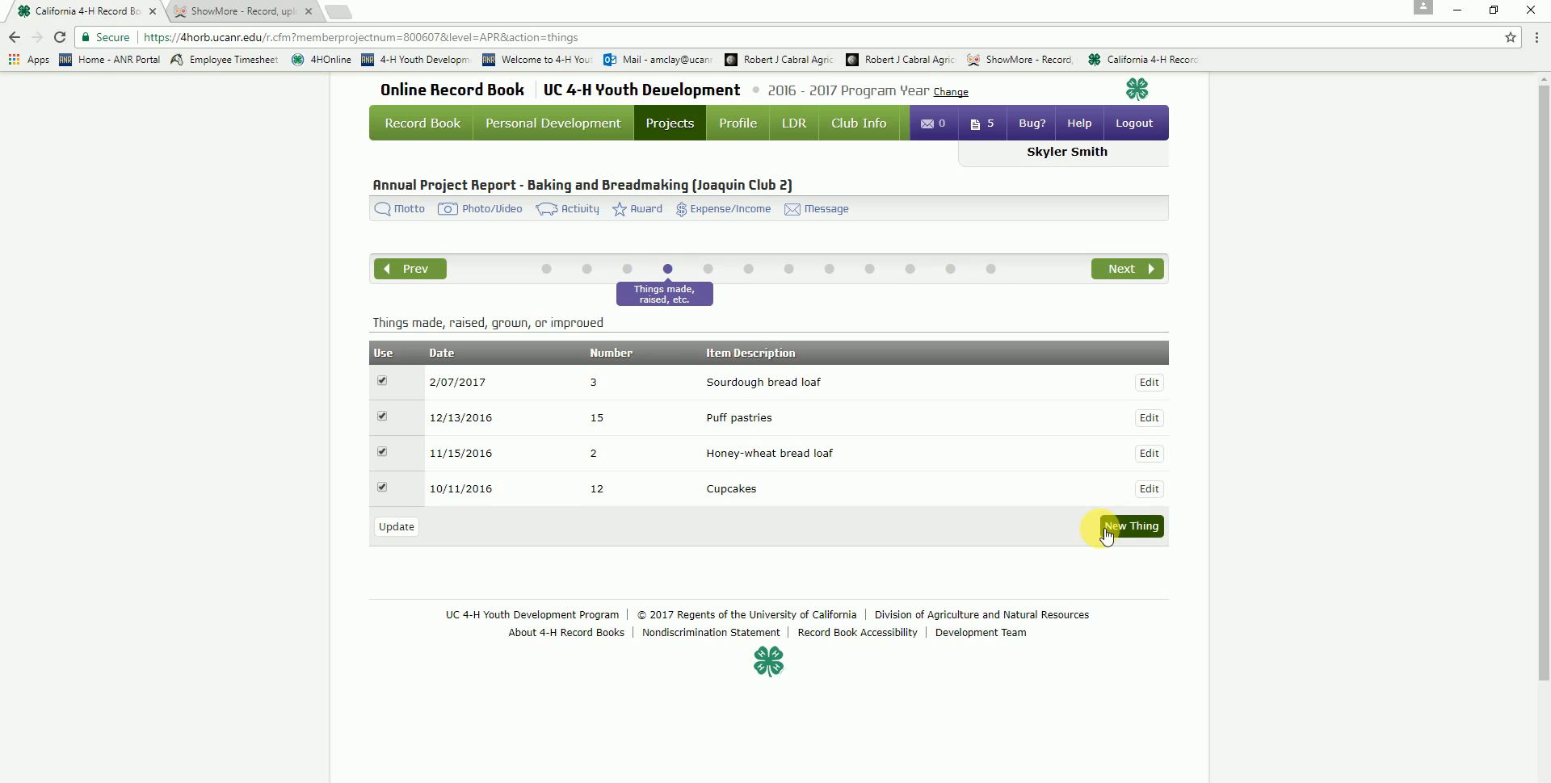
pyautogui.click(1147, 529)
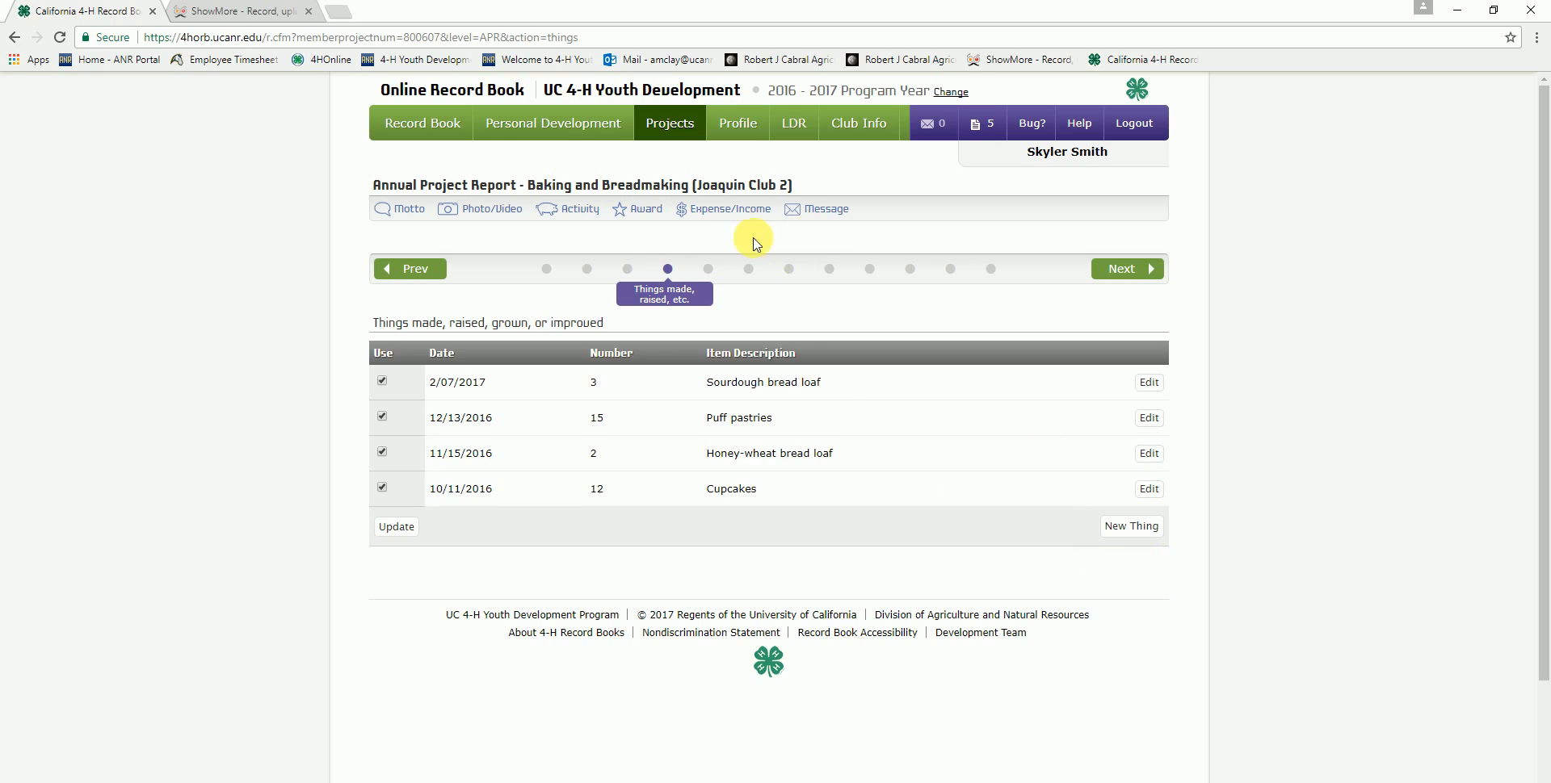
pyautogui.click(1151, 526)
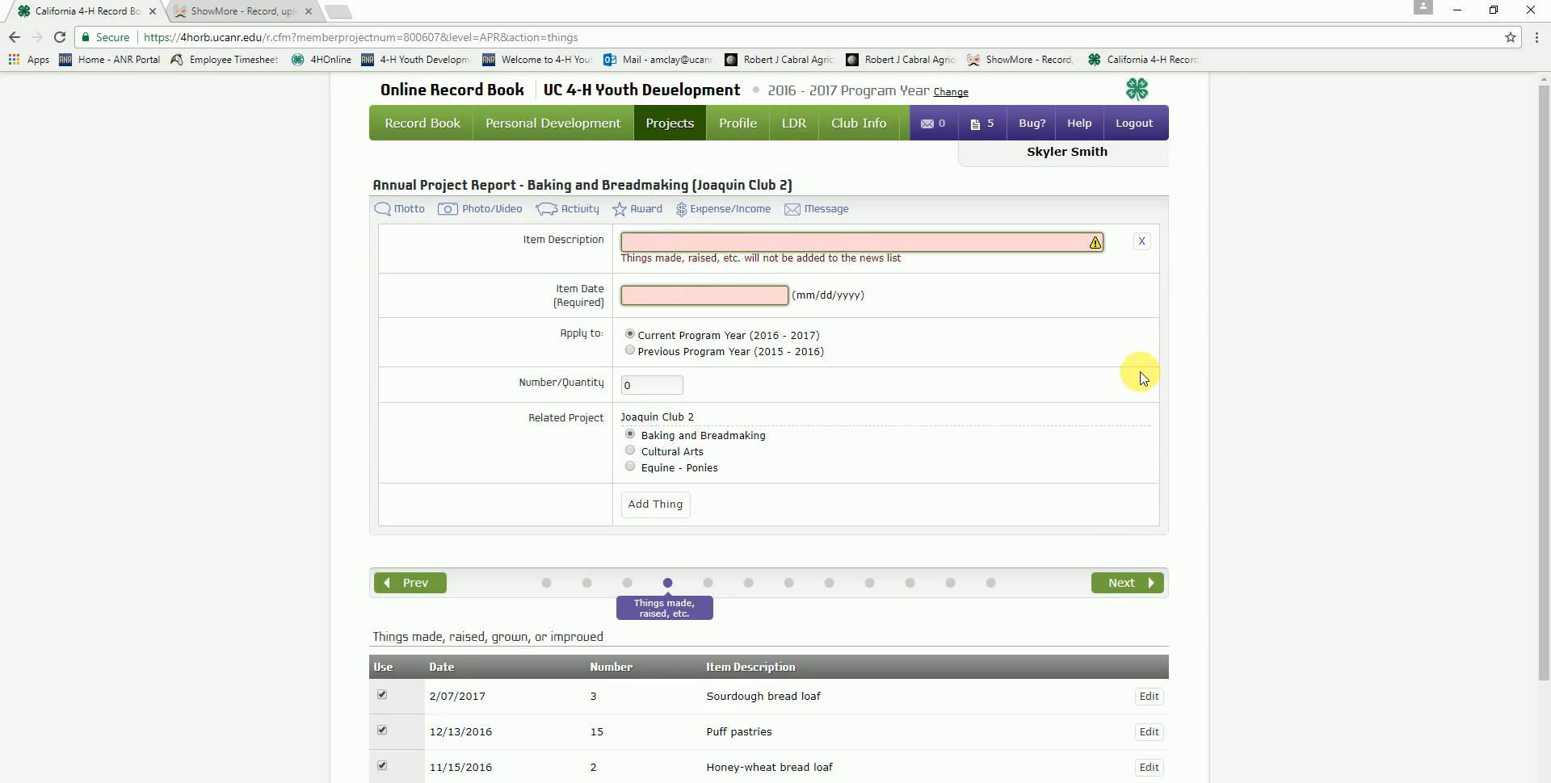
pyautogui.write('Cup')
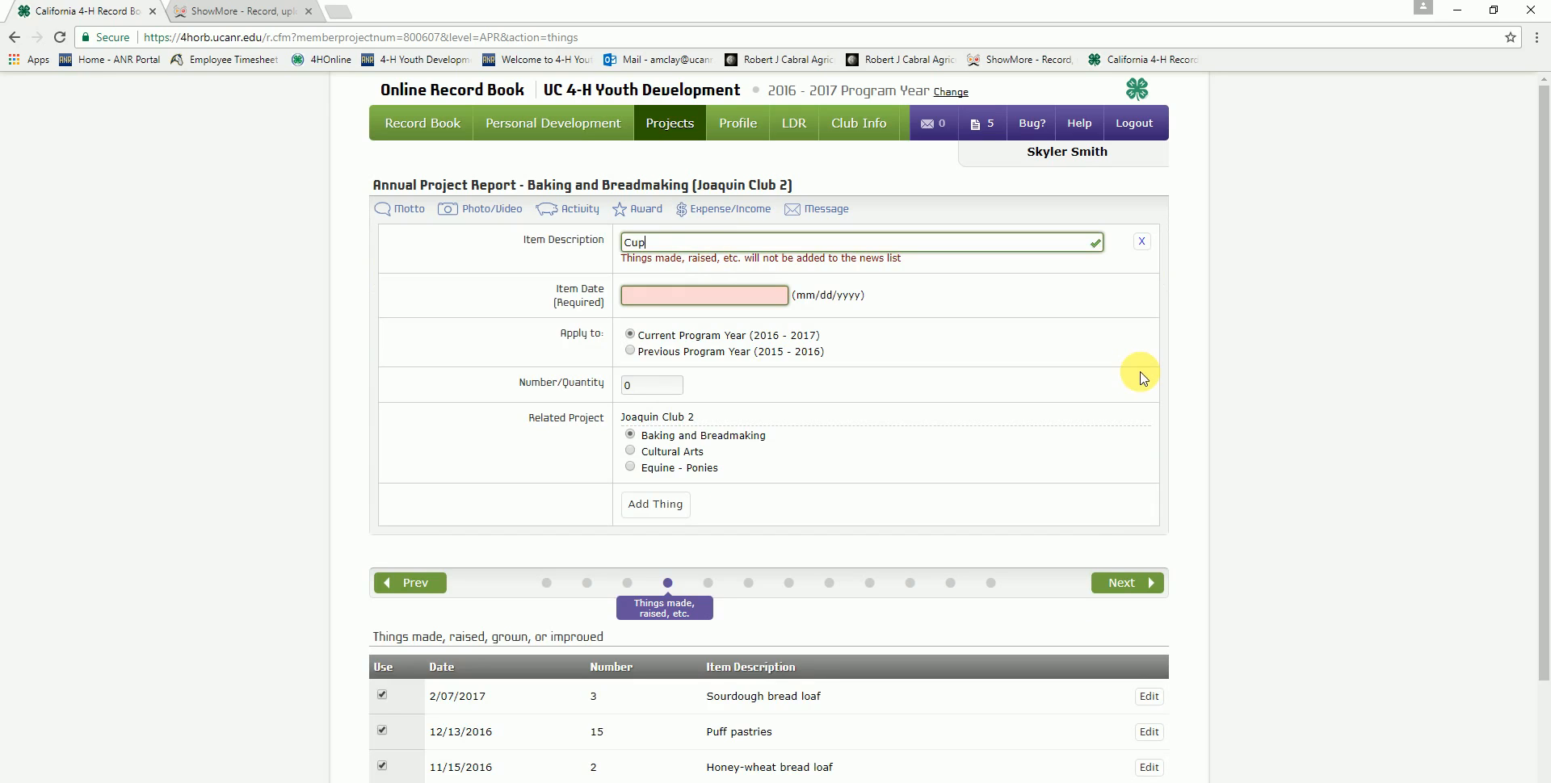
pyautogui.write('cakes')
pyautogui.press('Tab')
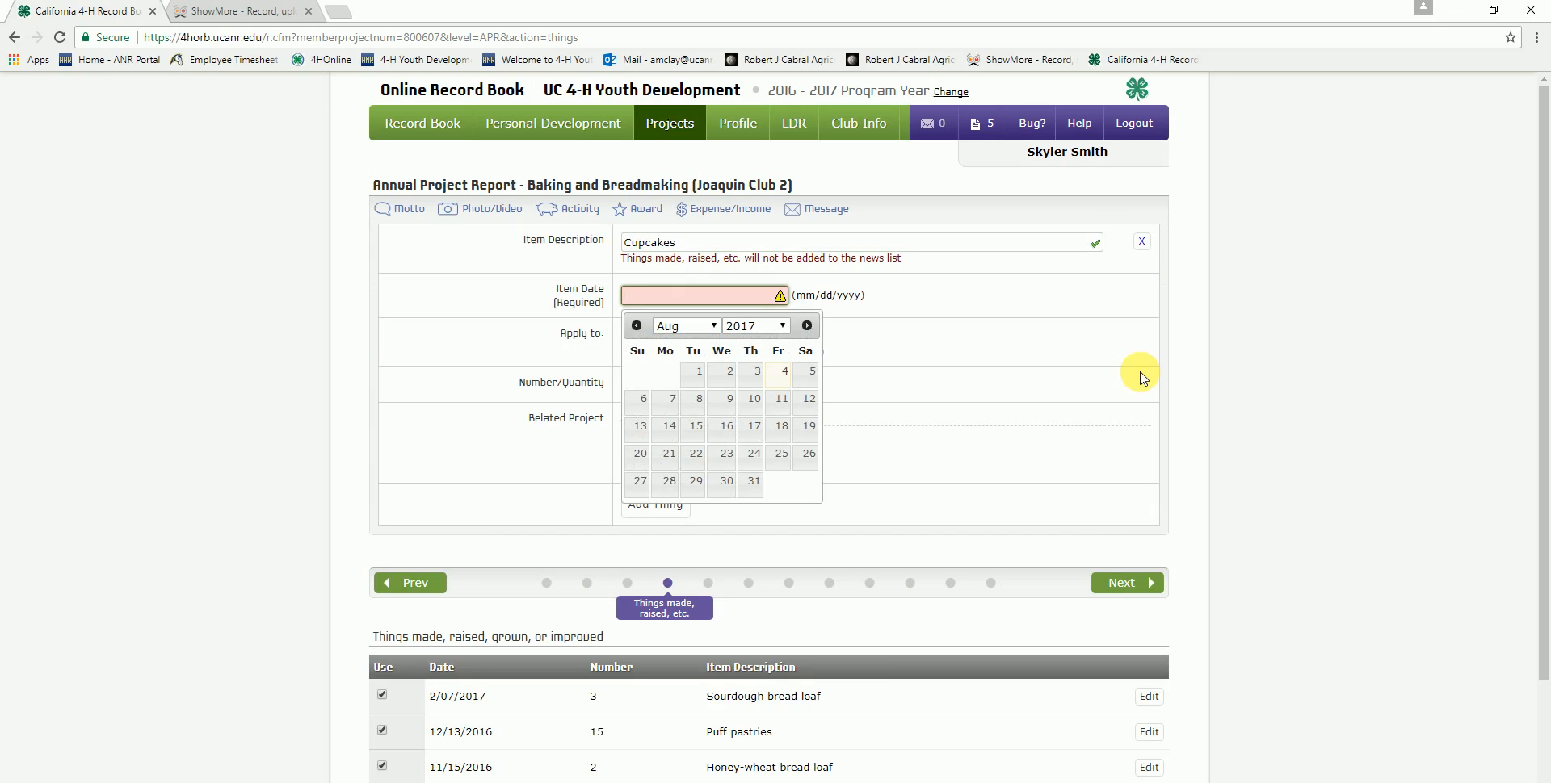
# - Date the cupcakes item 05/22/2017, set its quantity to 100, and add it to the report
pyautogui.click(636, 326)
pyautogui.click(636, 325)
pyautogui.click(638, 325)
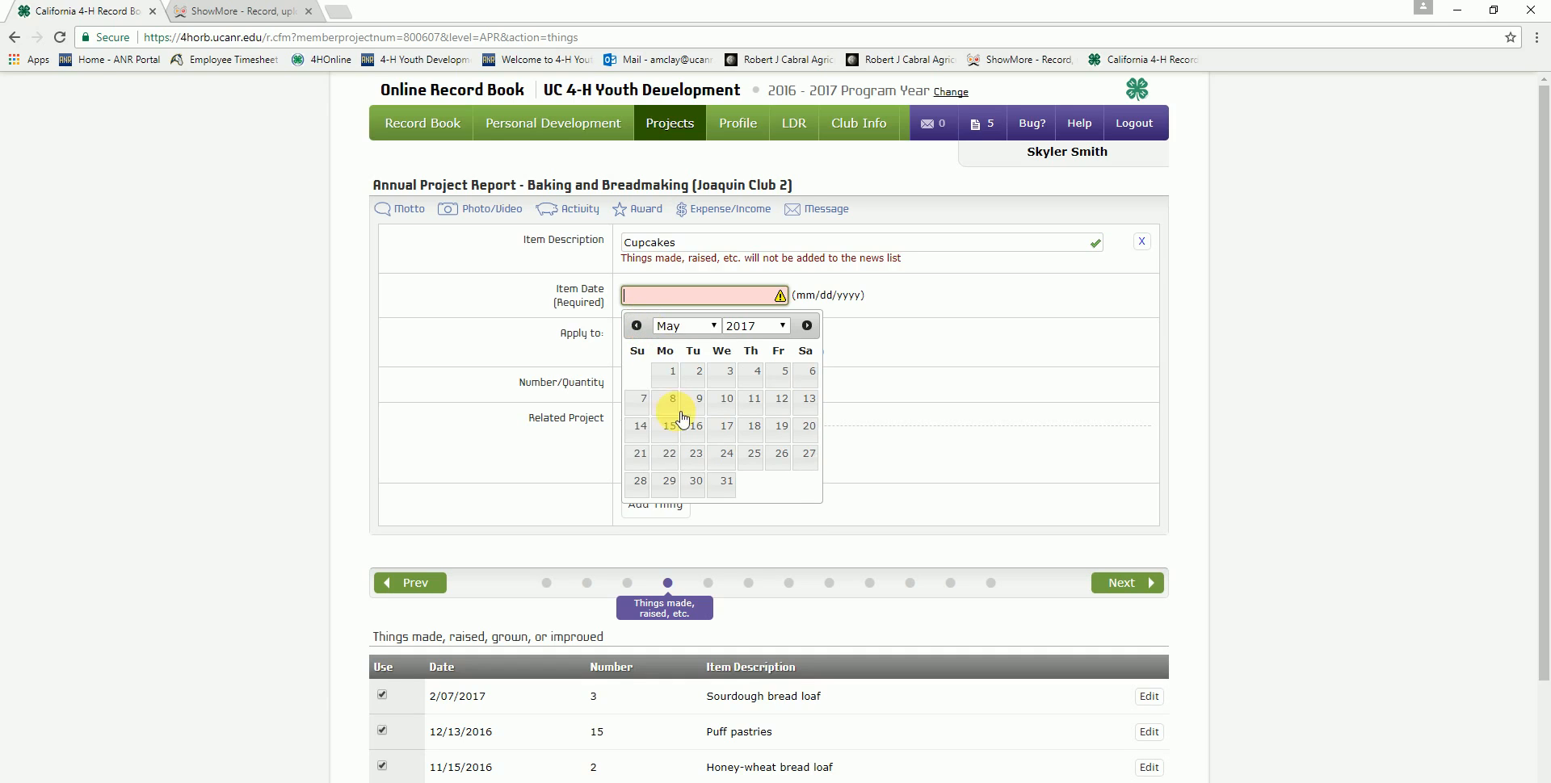
pyautogui.click(665, 454)
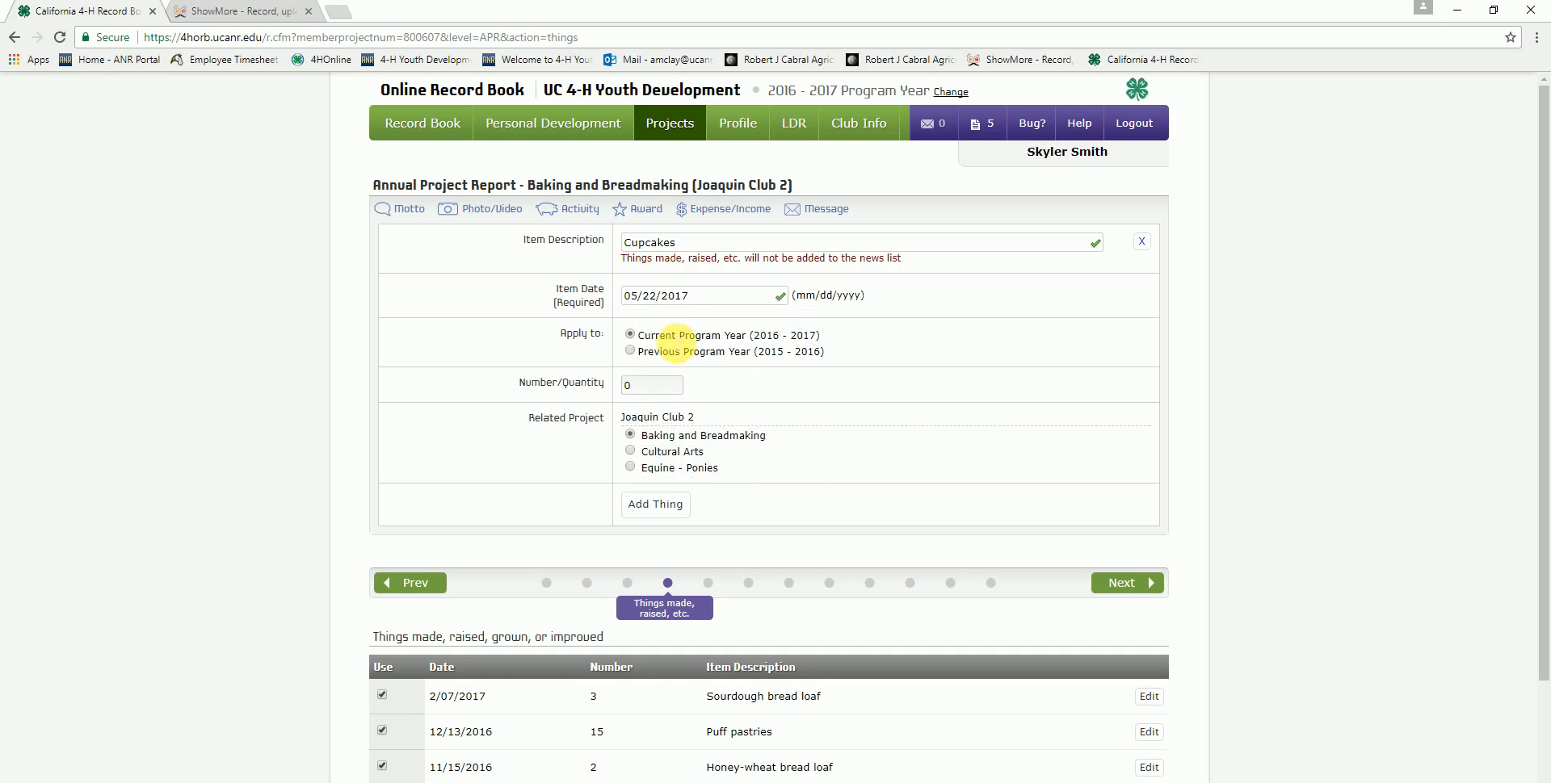
pyautogui.click(675, 386)
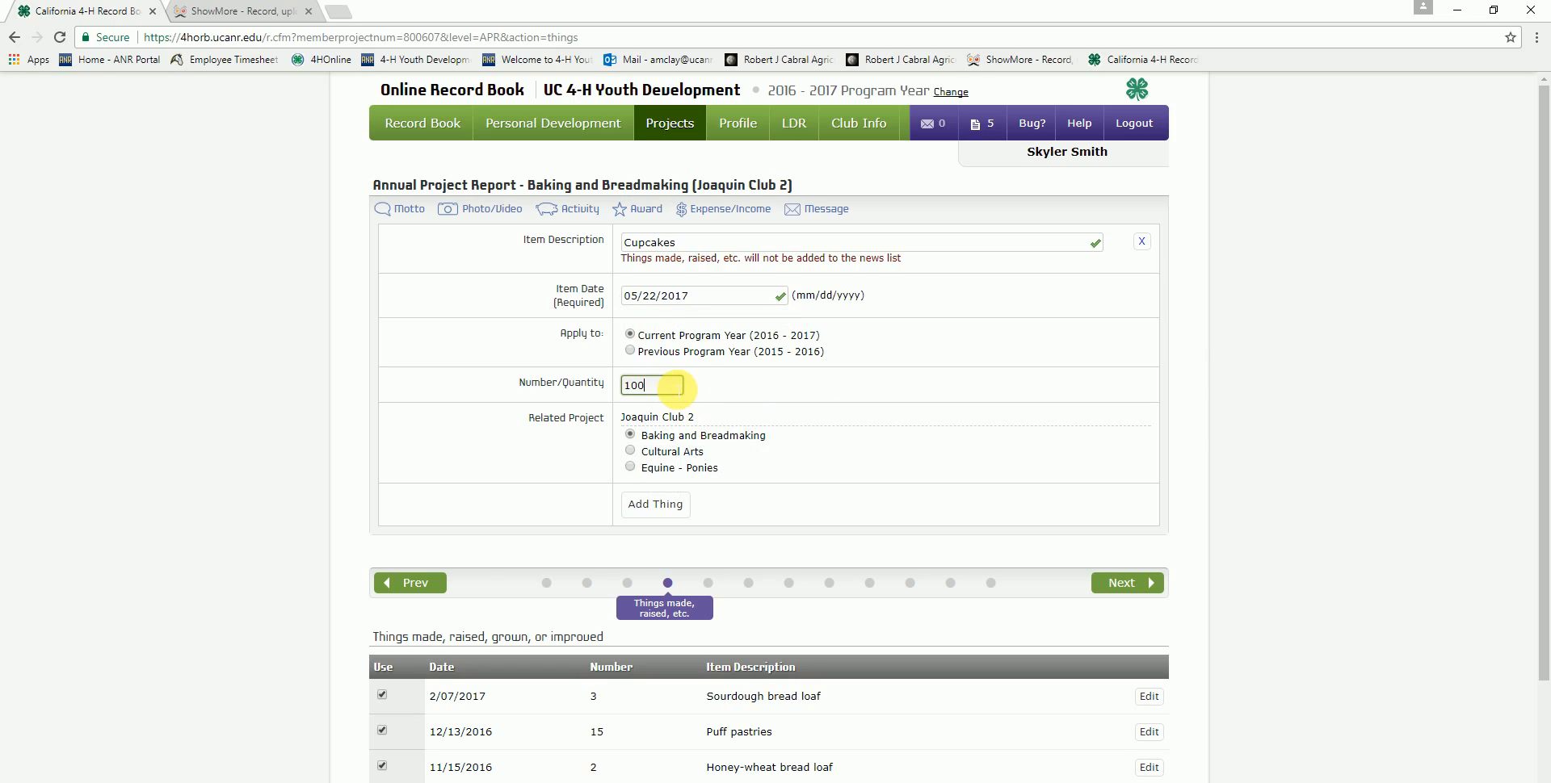
pyautogui.click(1350, 367)
pyautogui.scroll(-2, 1309, 404)
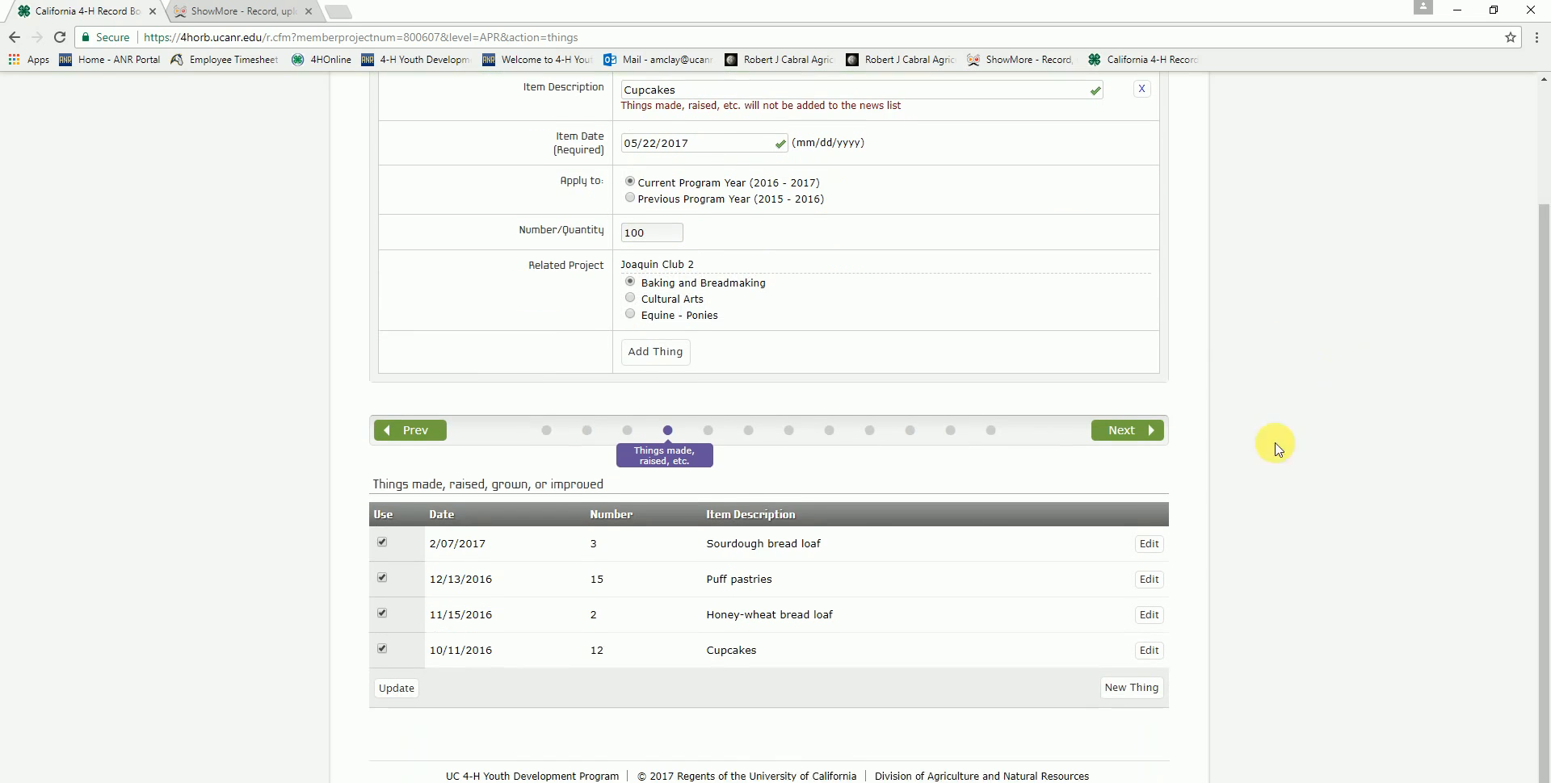
pyautogui.click(659, 352)
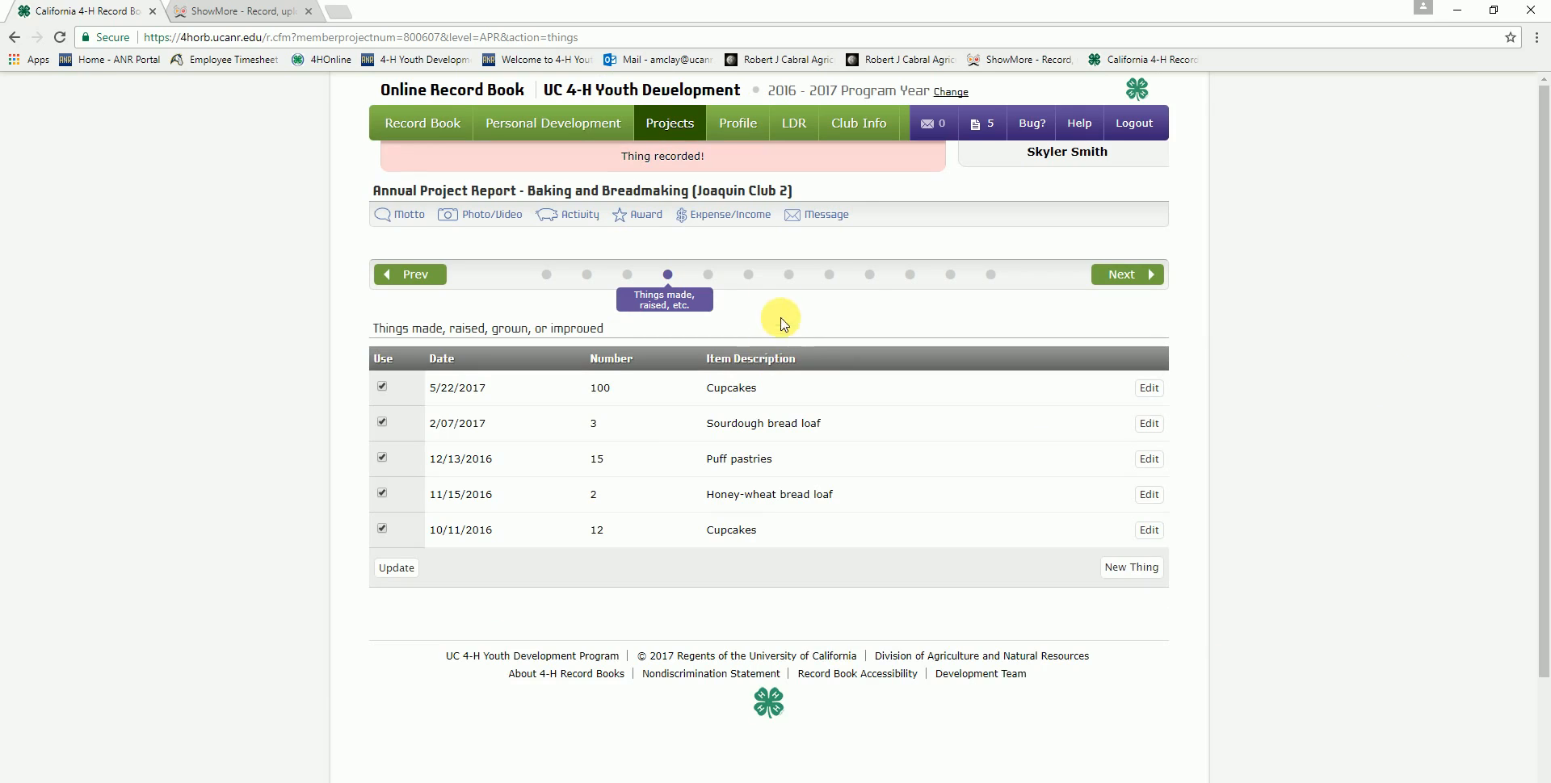
# - Go to the Honors/Awards section and start a new award titled "Third place at County Cook-Off"
pyautogui.click(719, 285)
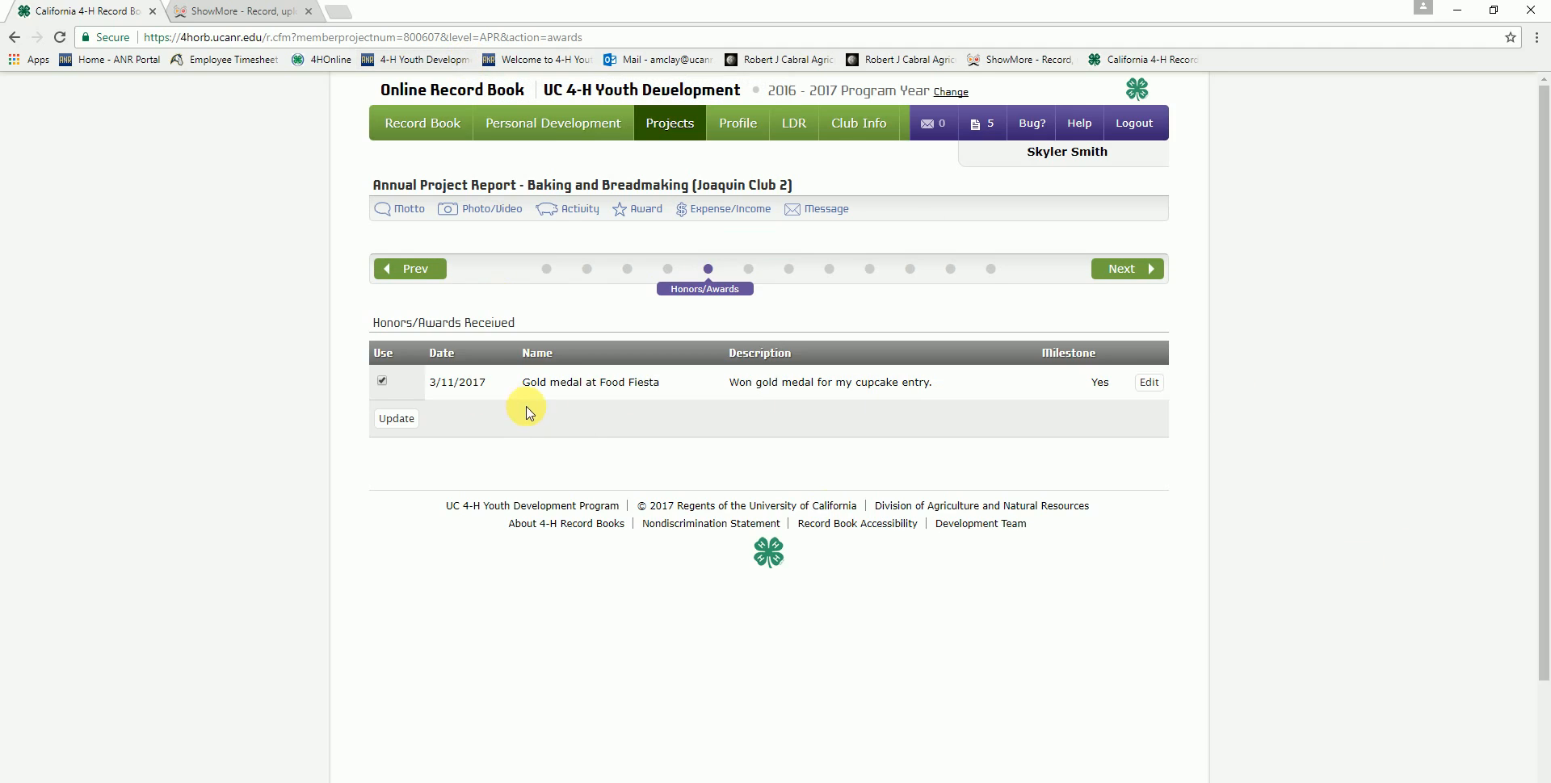
pyautogui.click(656, 212)
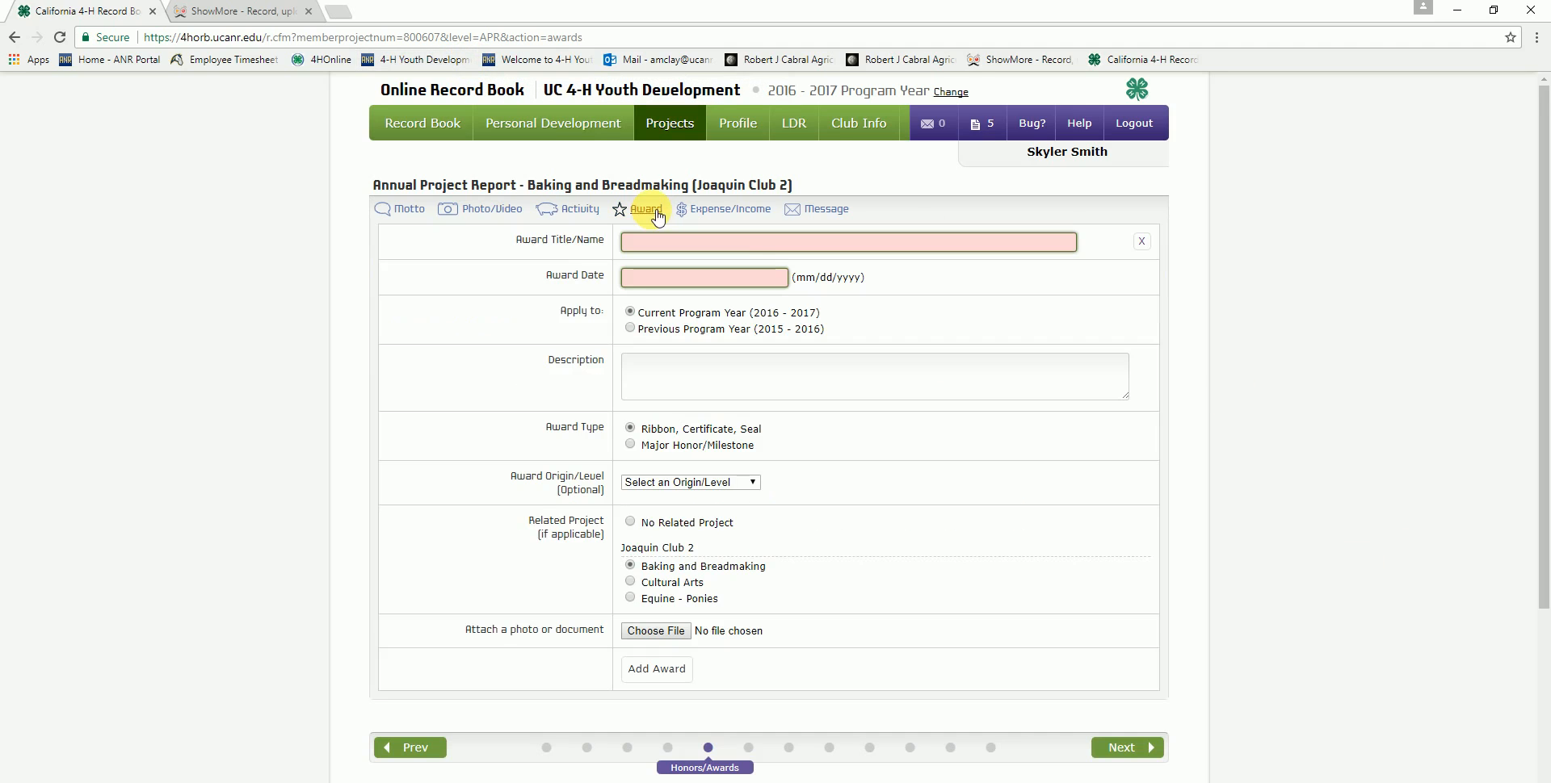
pyautogui.click(721, 246)
pyautogui.write('Third place at County Cook-Off')
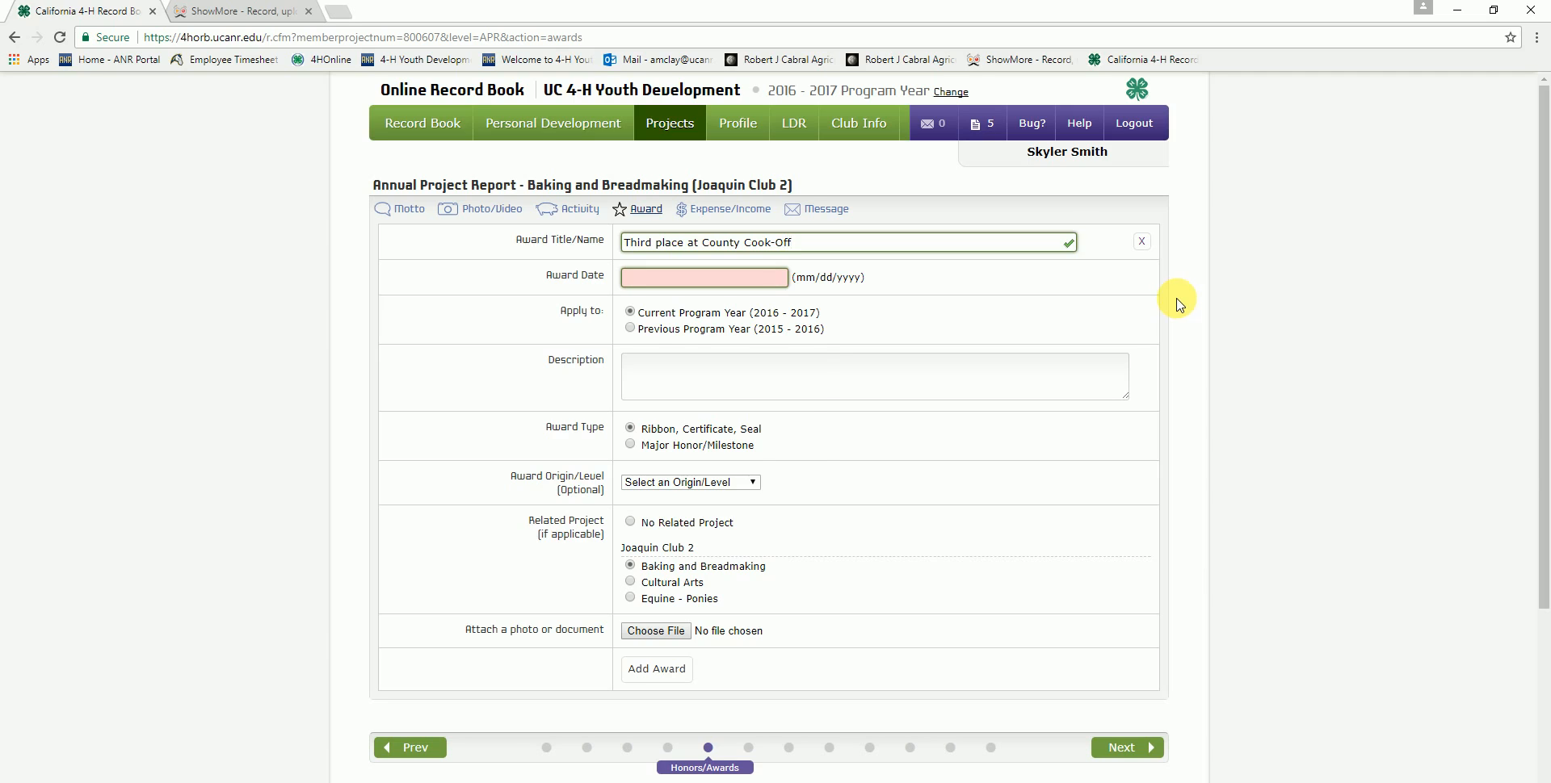
# - Date the County Cook-Off award 04/13/2017 and describe it as "Won thrid place out of six teams"
pyautogui.press('Tab')
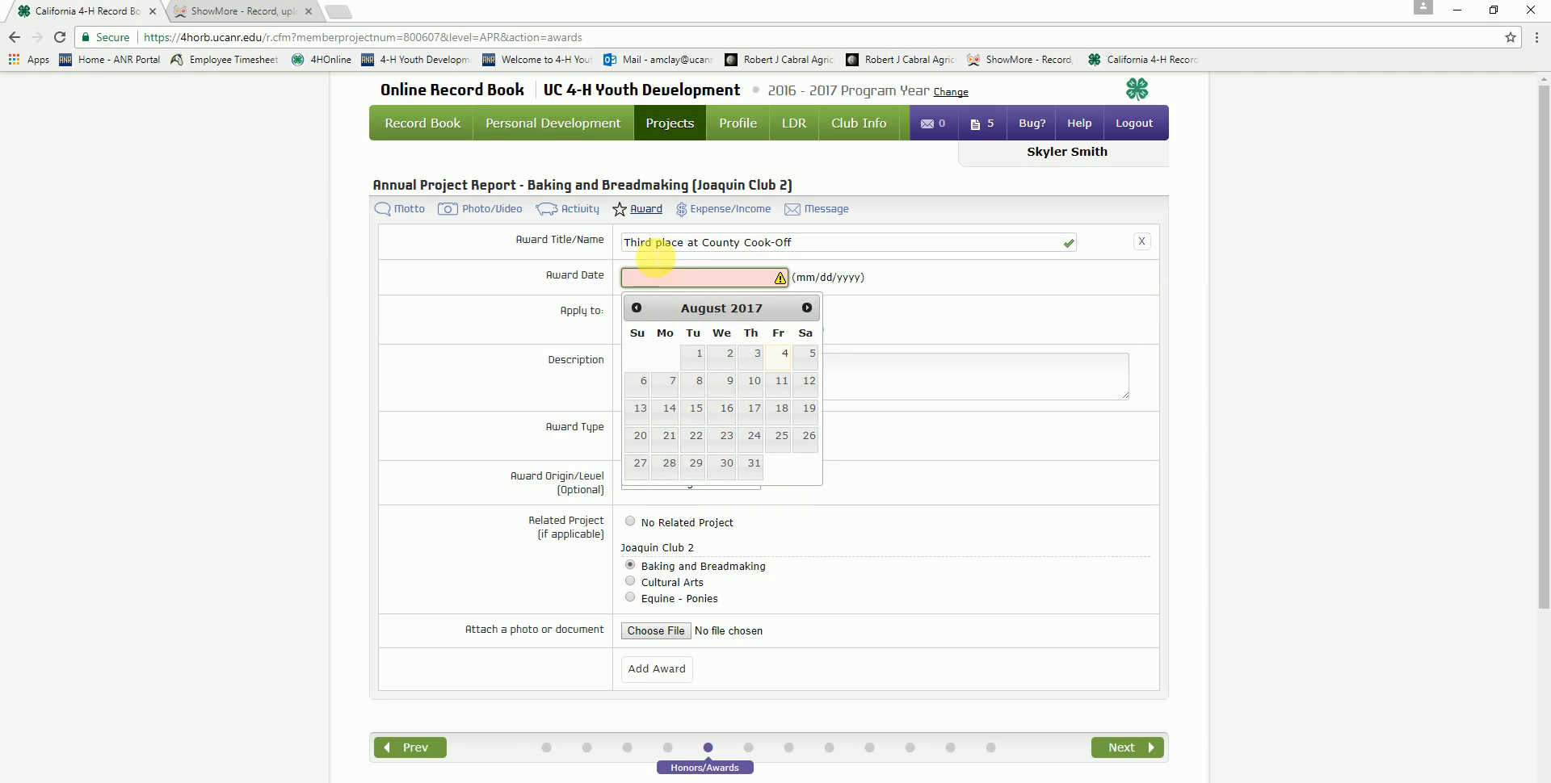
pyautogui.doubleClick(636, 308)
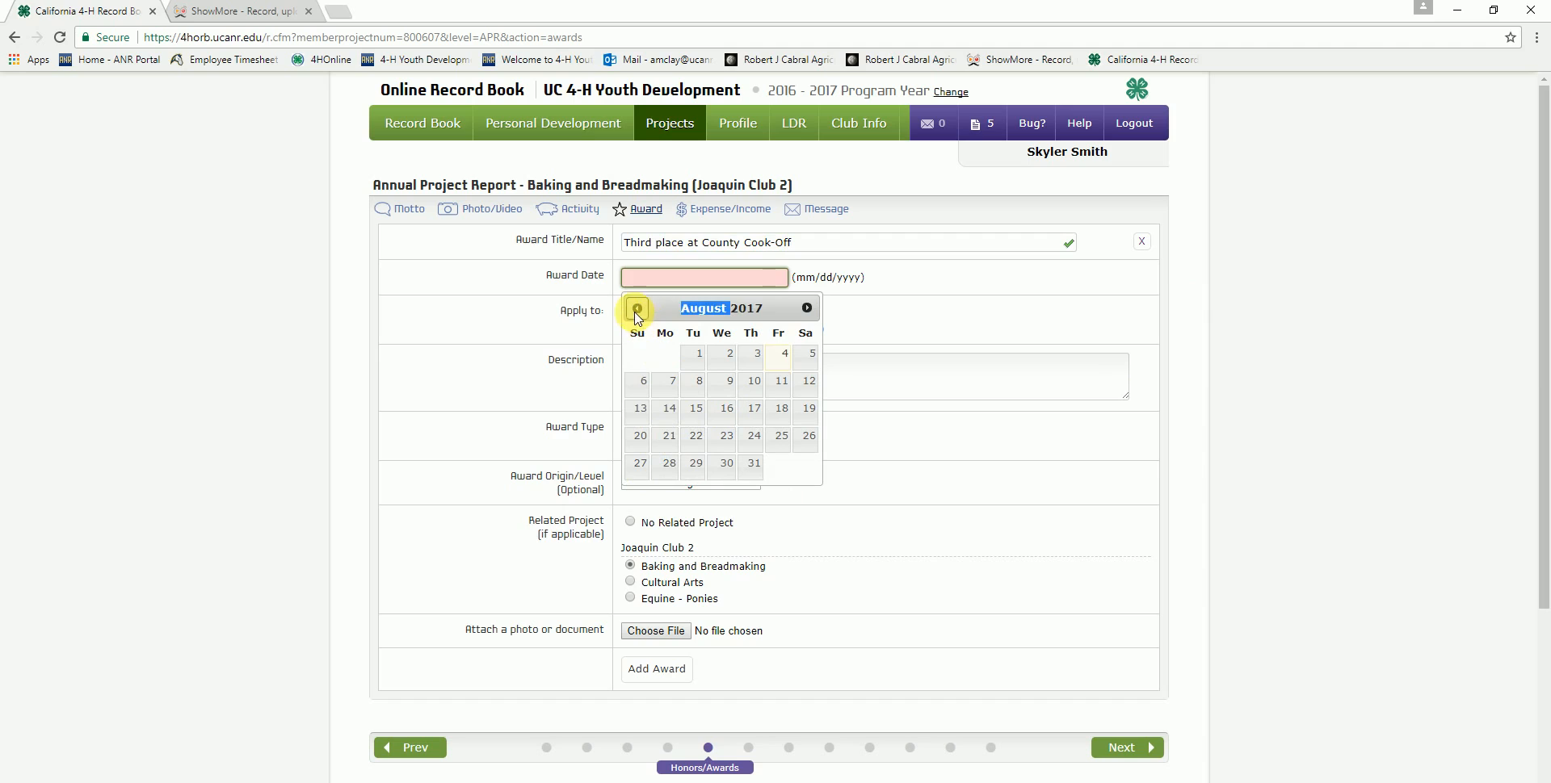
pyautogui.doubleClick(636, 309)
pyautogui.click(637, 308)
pyautogui.click(636, 308)
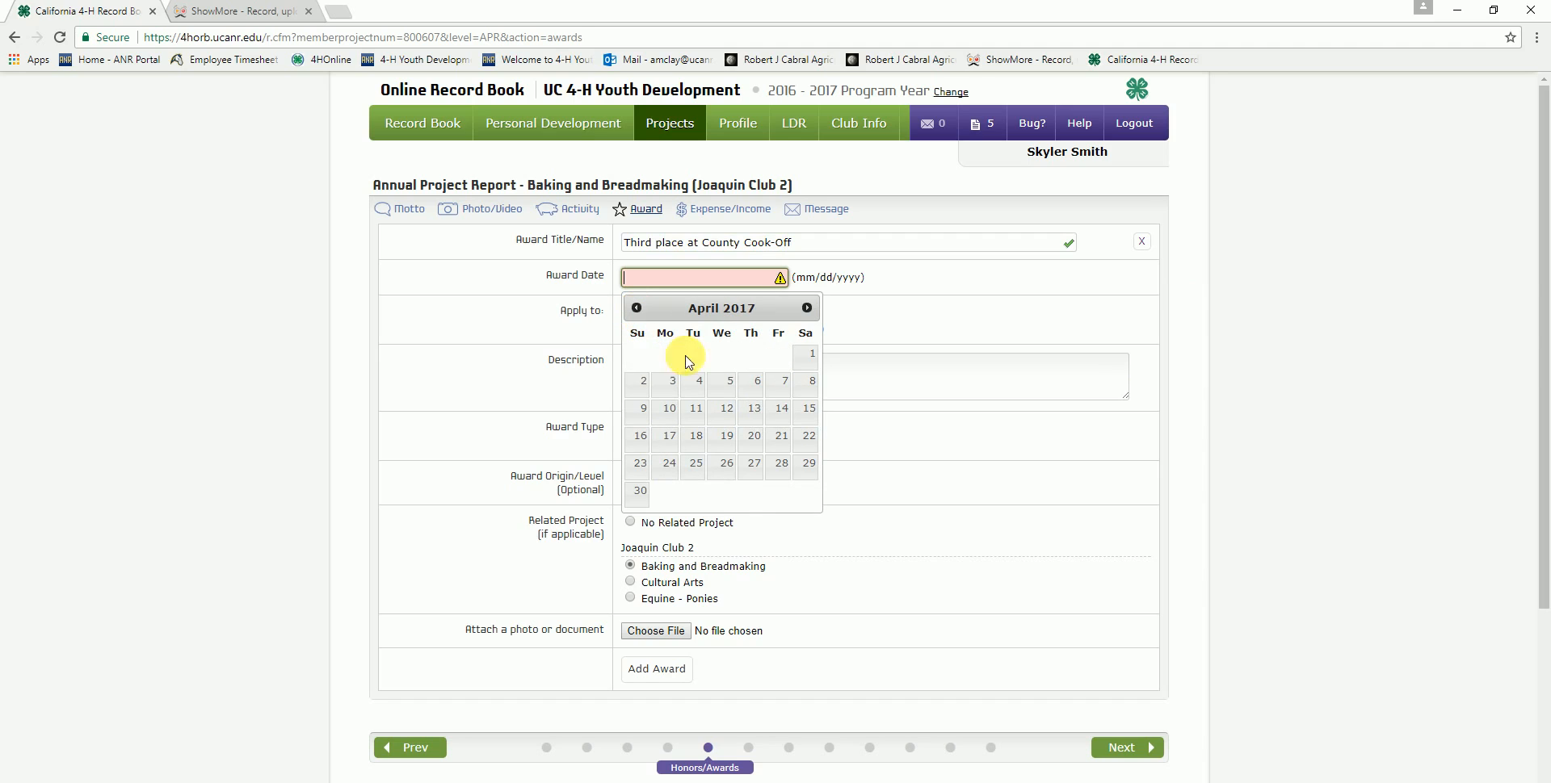
pyautogui.click(768, 424)
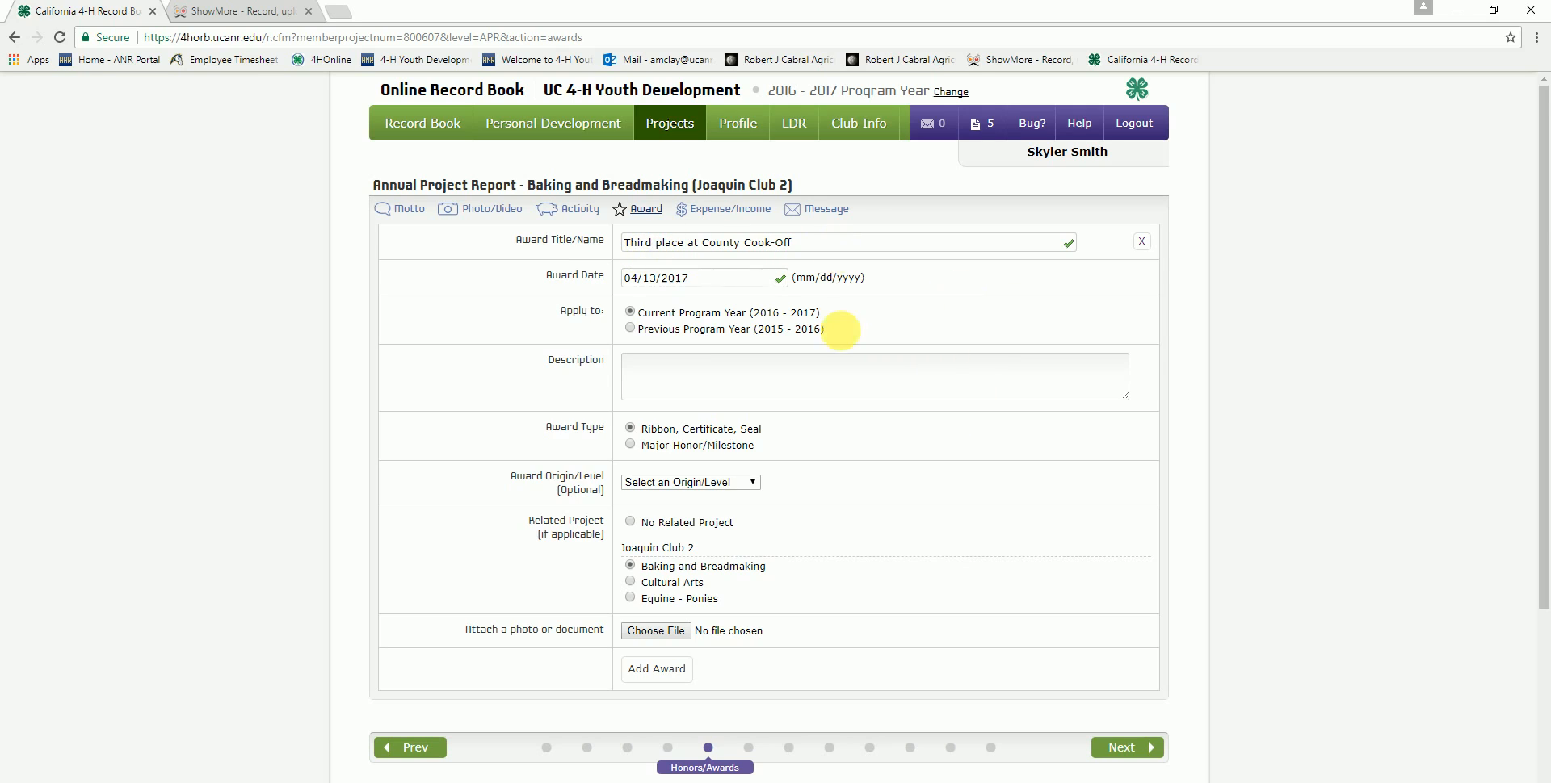
pyautogui.click(646, 373)
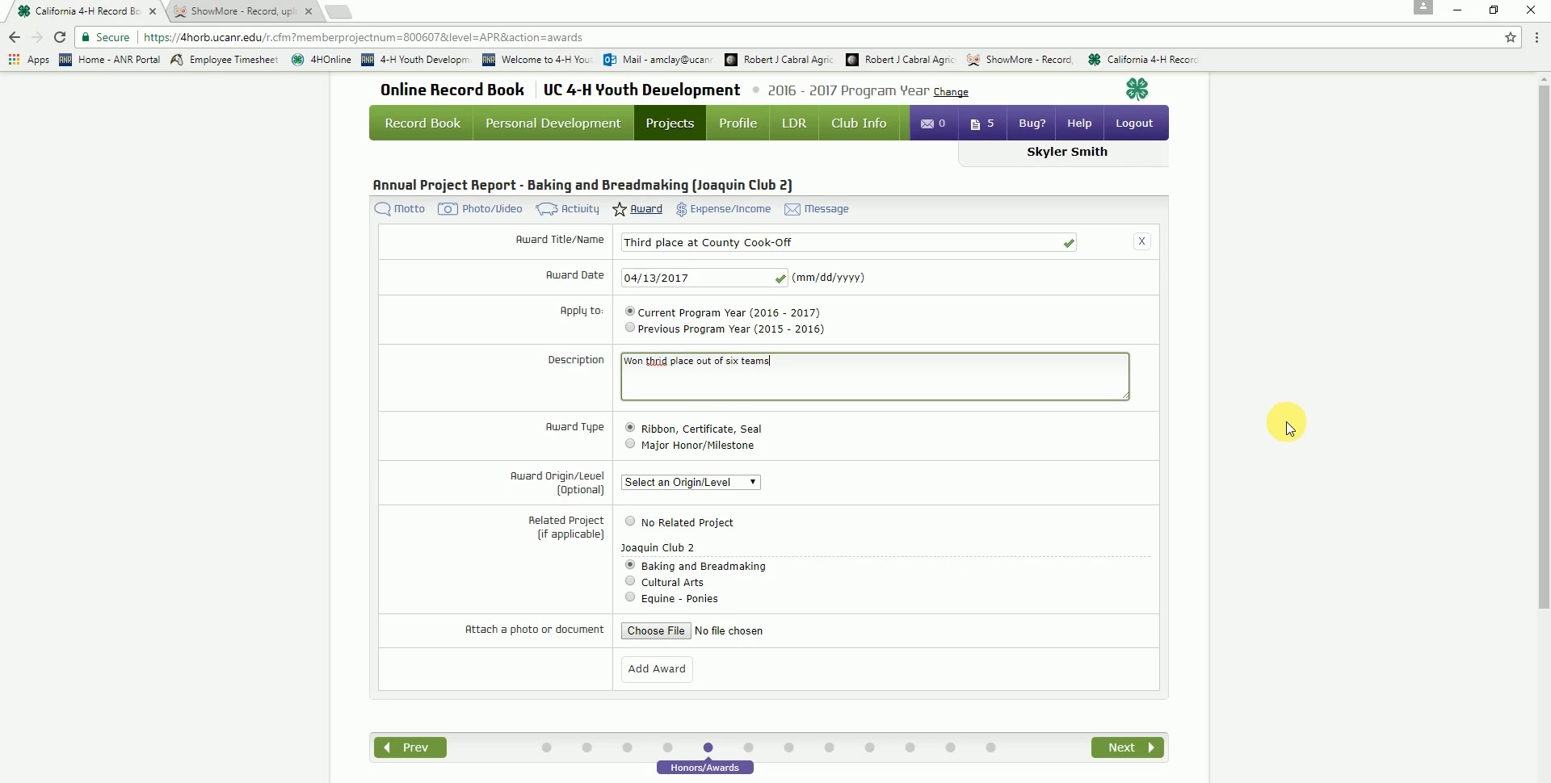
# - Set the award's origin/level to 4-H County/Area/District and add the award to the Baking and Breadmaking project
pyautogui.scroll(-1, 940, 428)
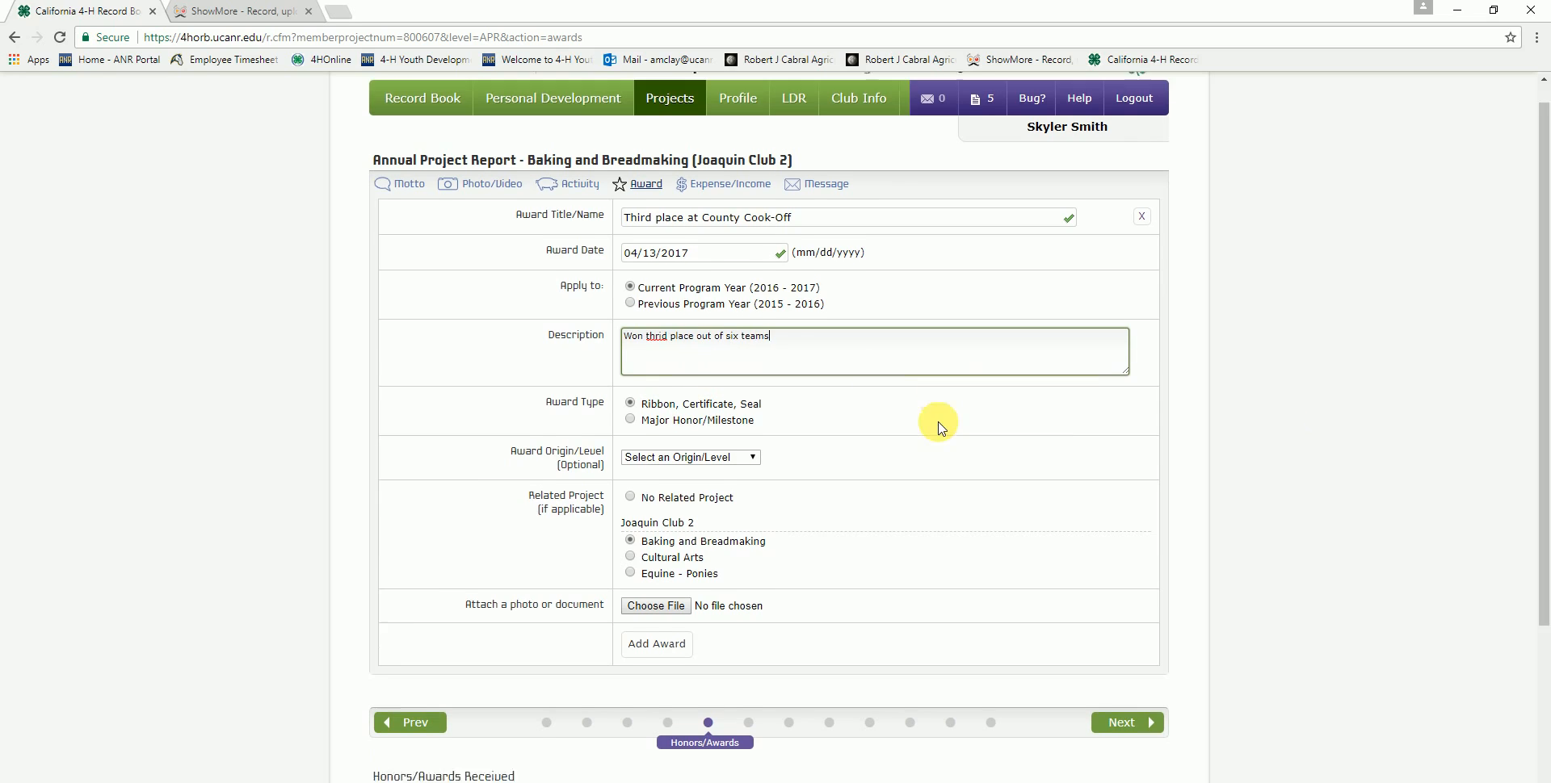
pyautogui.scroll(-1, 939, 428)
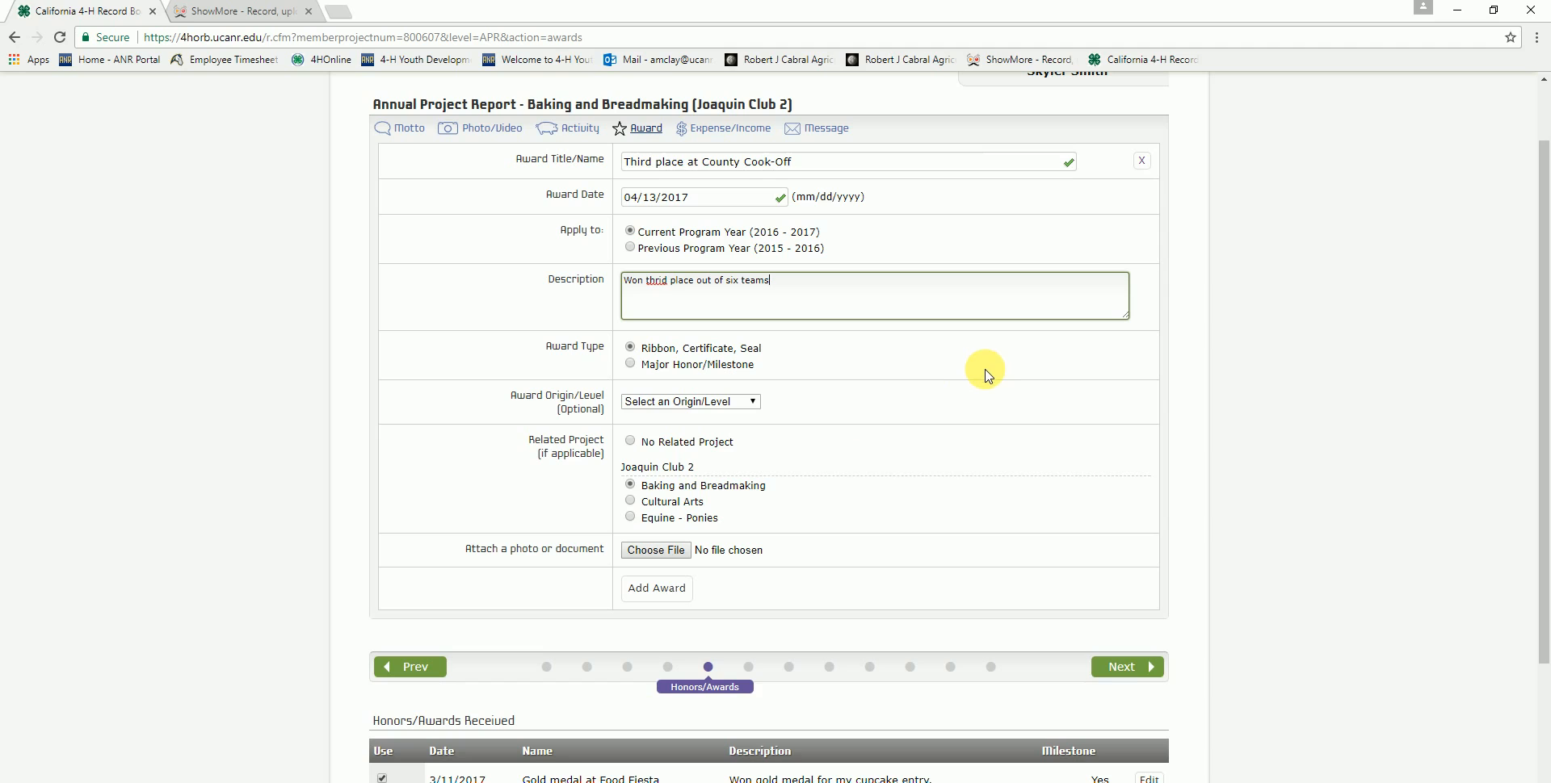
pyautogui.scroll(-1, 983, 375)
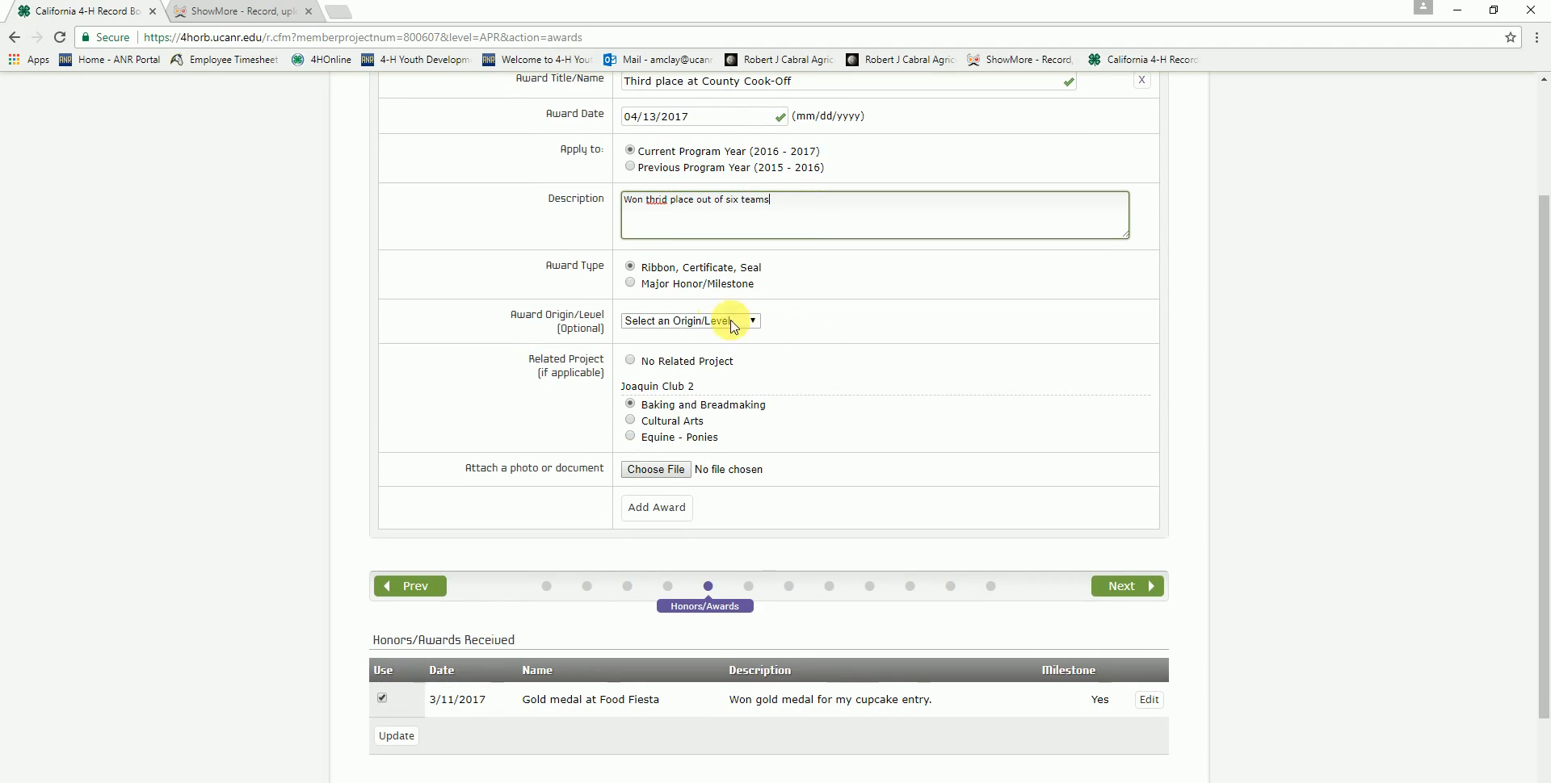
pyautogui.click(691, 323)
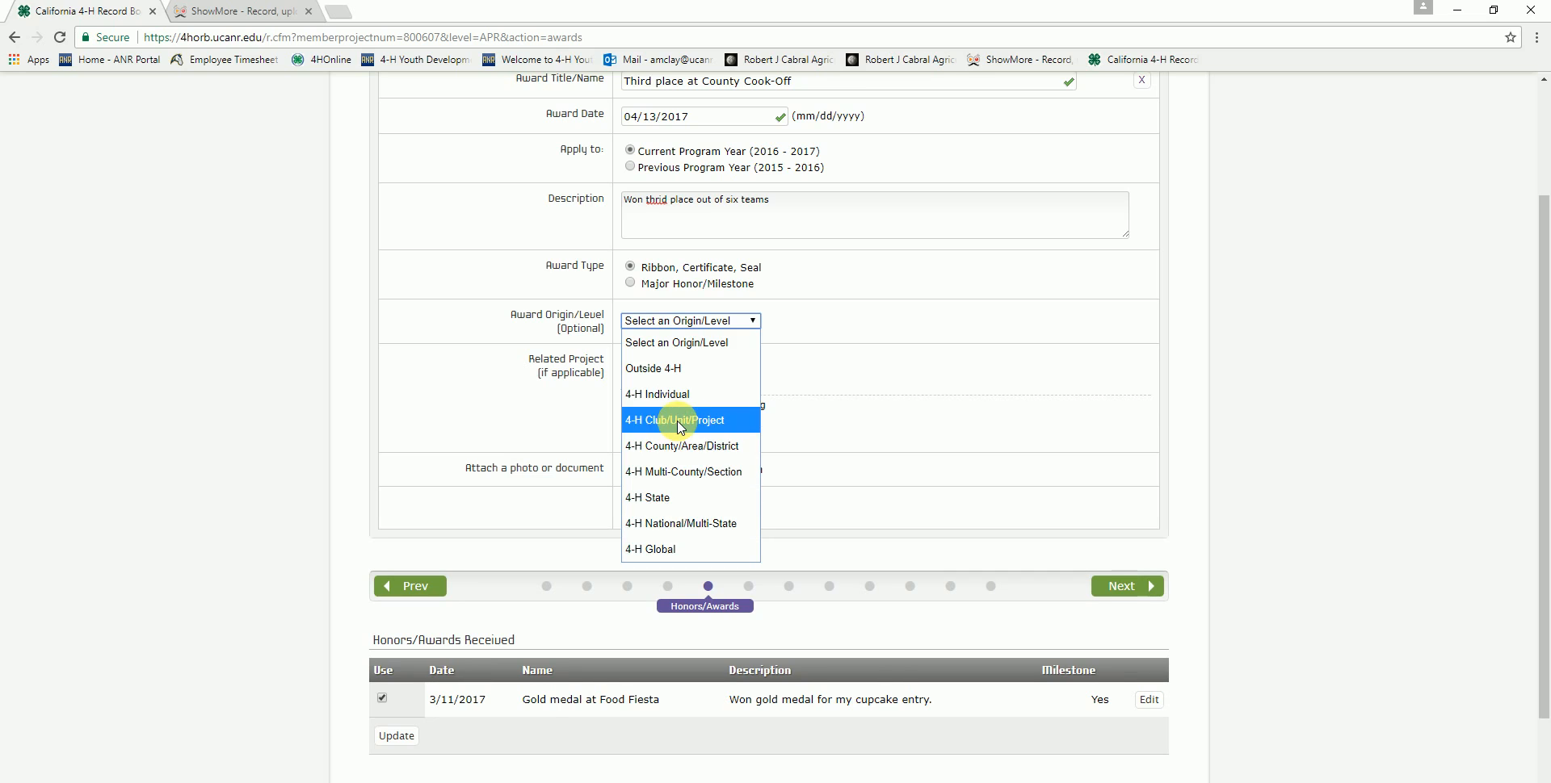
pyautogui.click(700, 442)
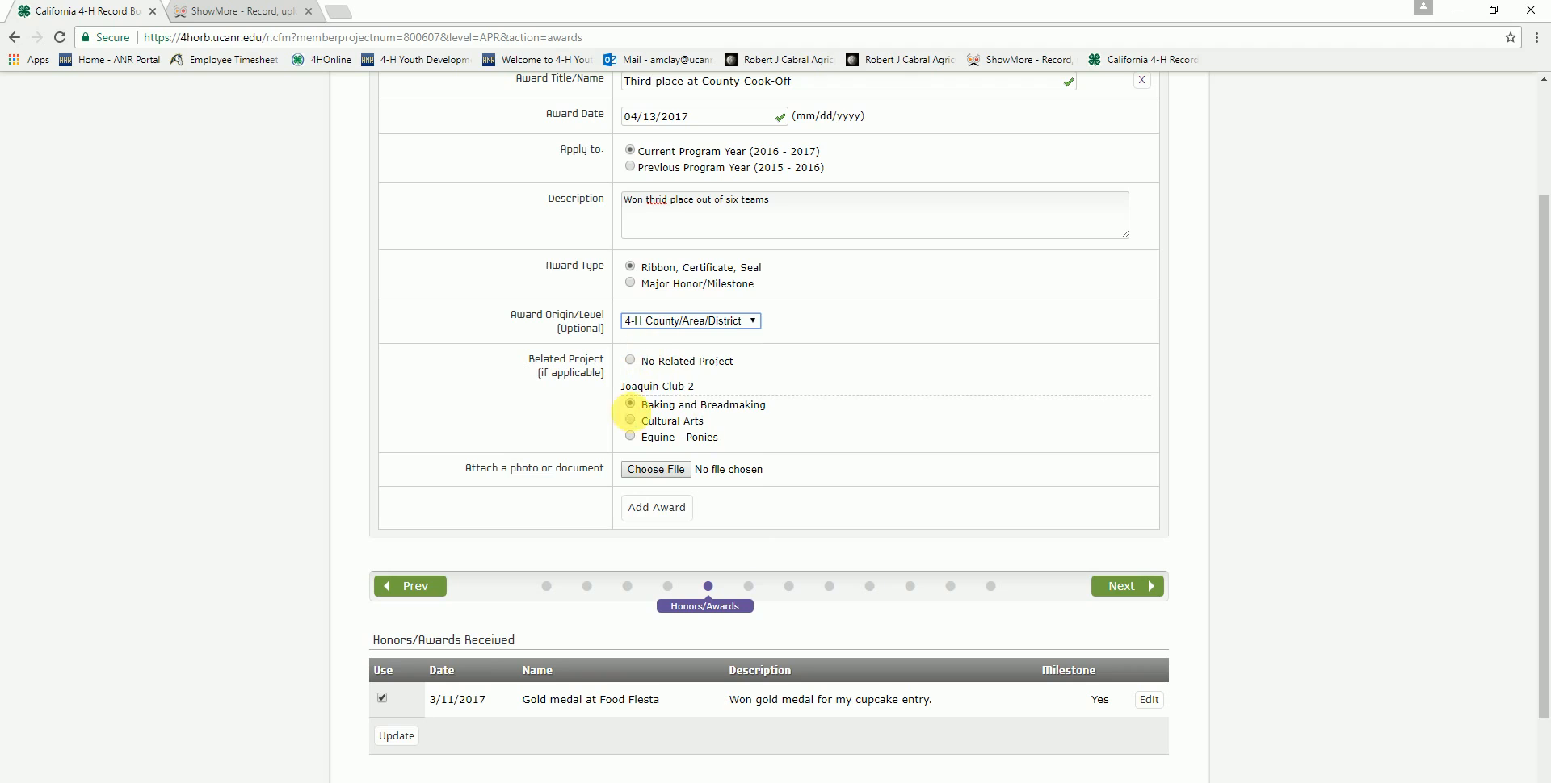
pyautogui.scroll(-1, 883, 423)
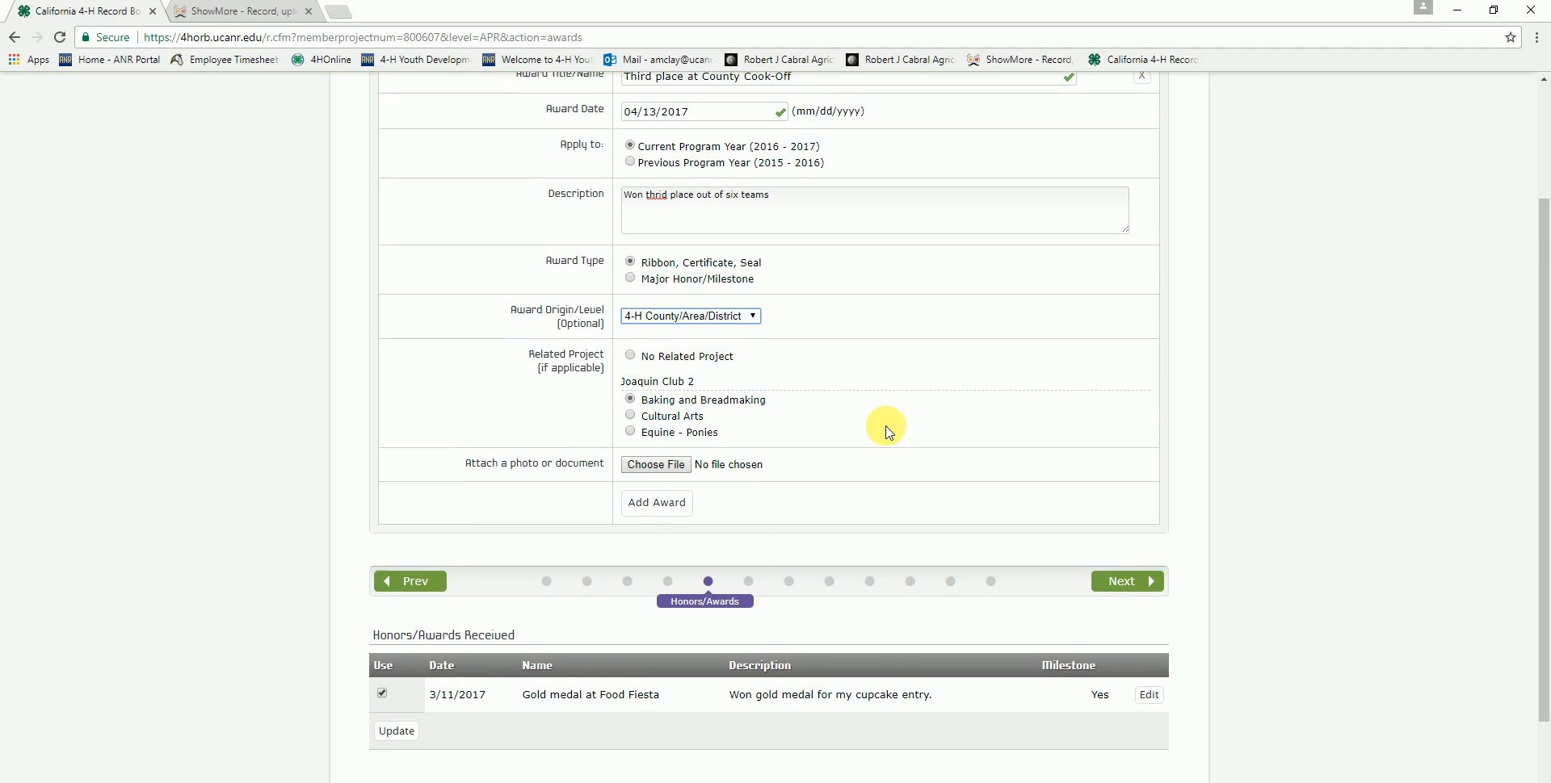
pyautogui.click(654, 437)
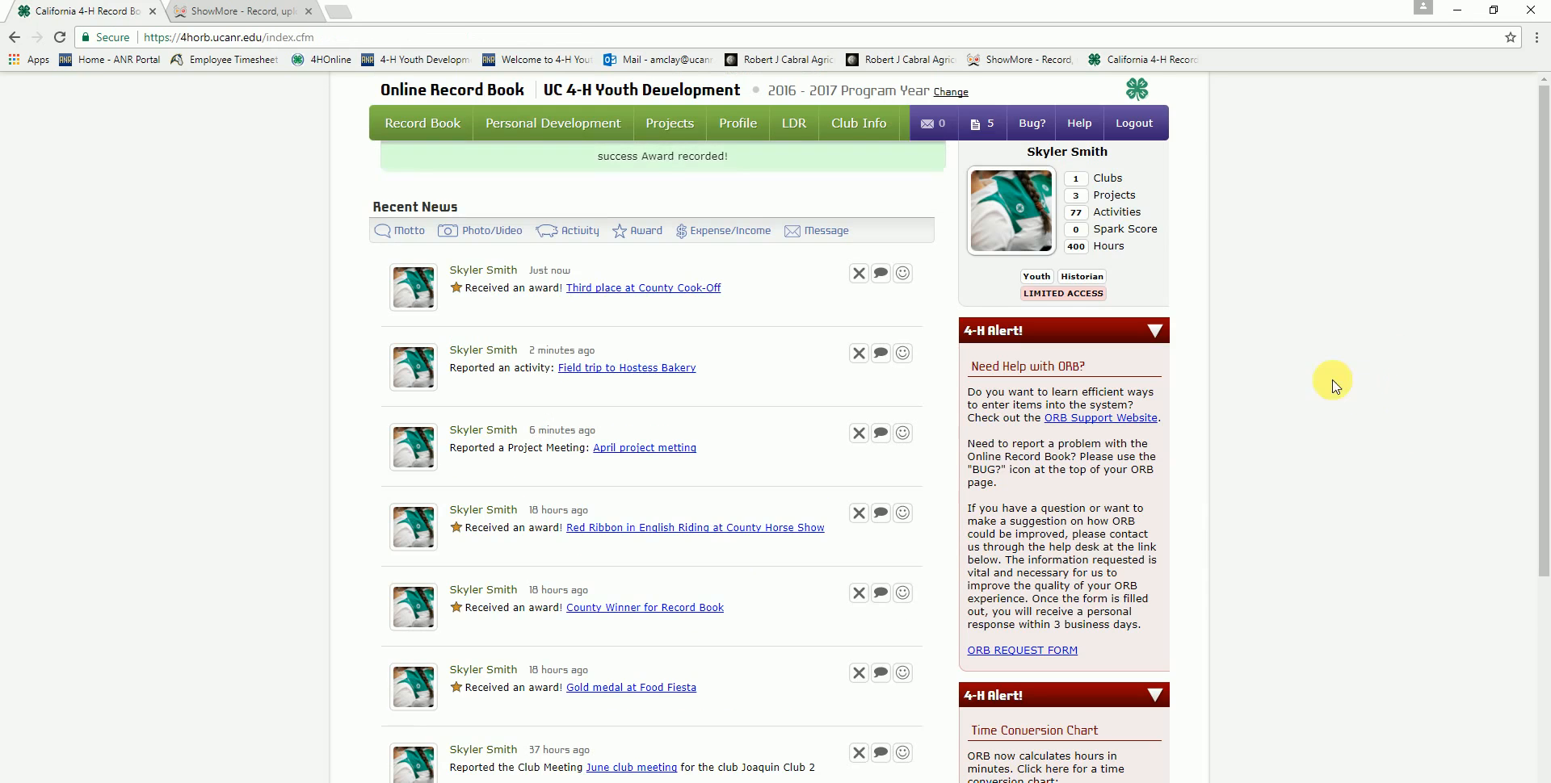
# - Return to the Baking and Breadmaking annual project report and check the new award in the Honors/Awards section
pyautogui.click(675, 130)
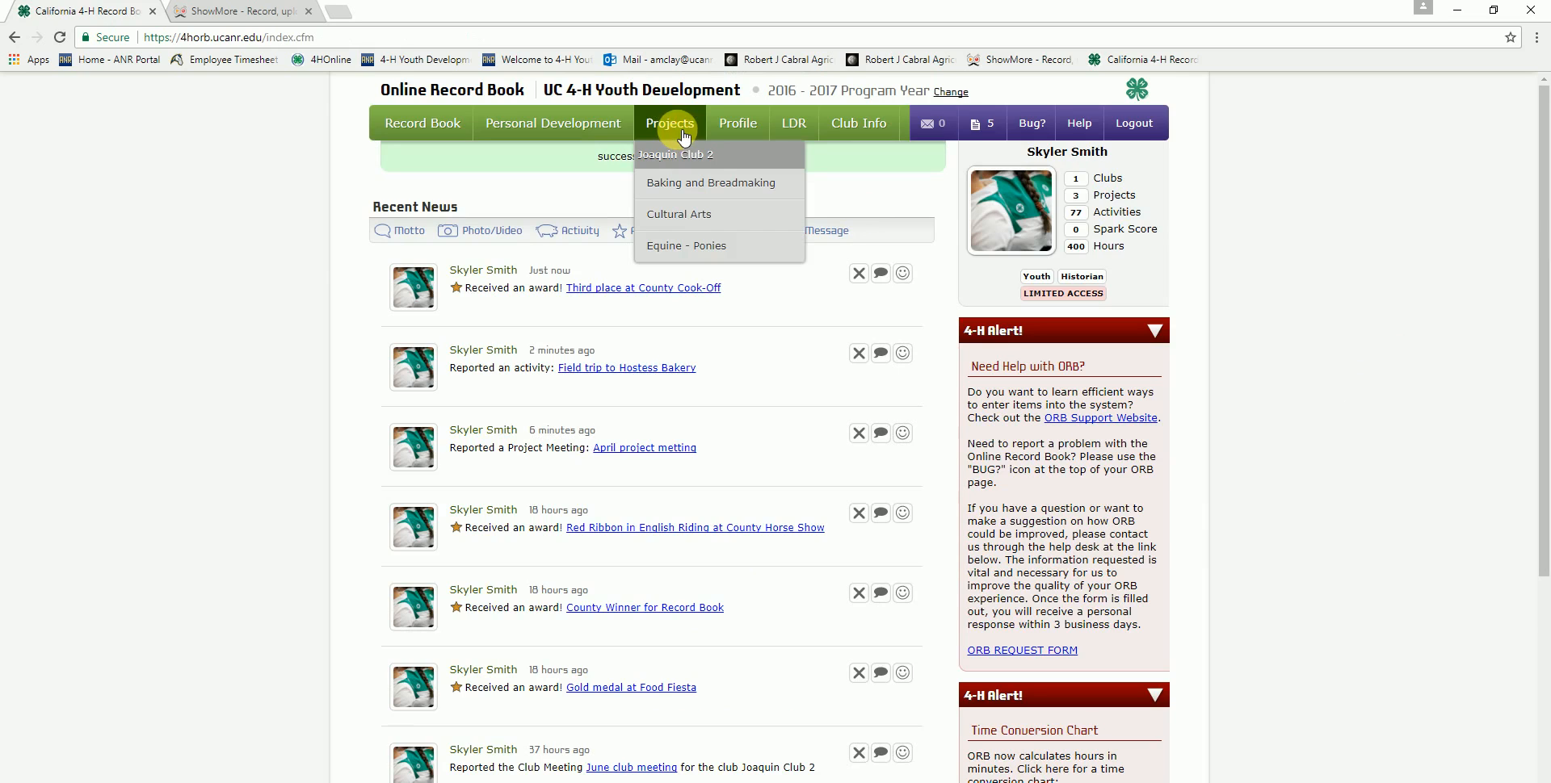
pyautogui.click(695, 197)
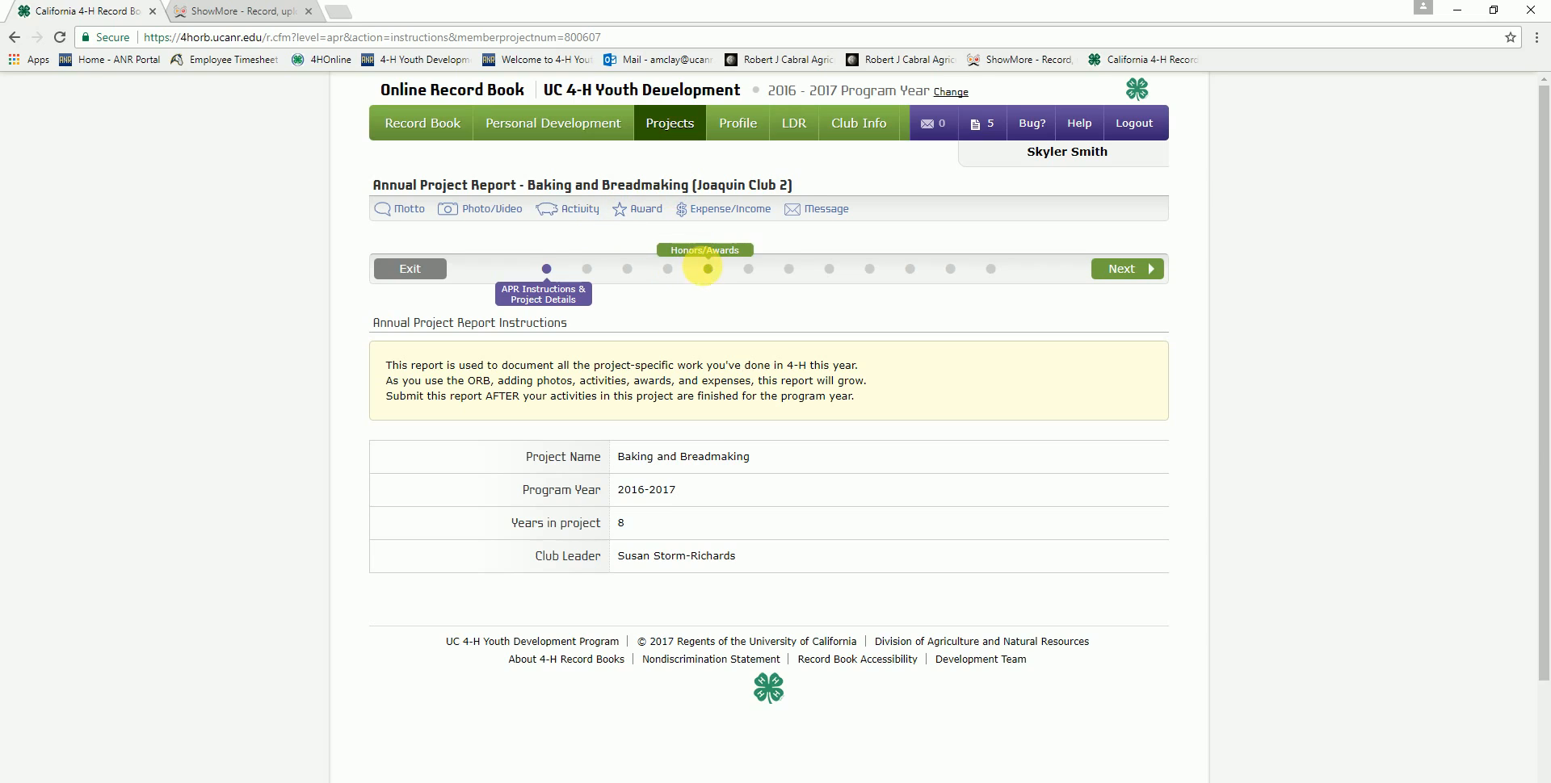
pyautogui.click(707, 269)
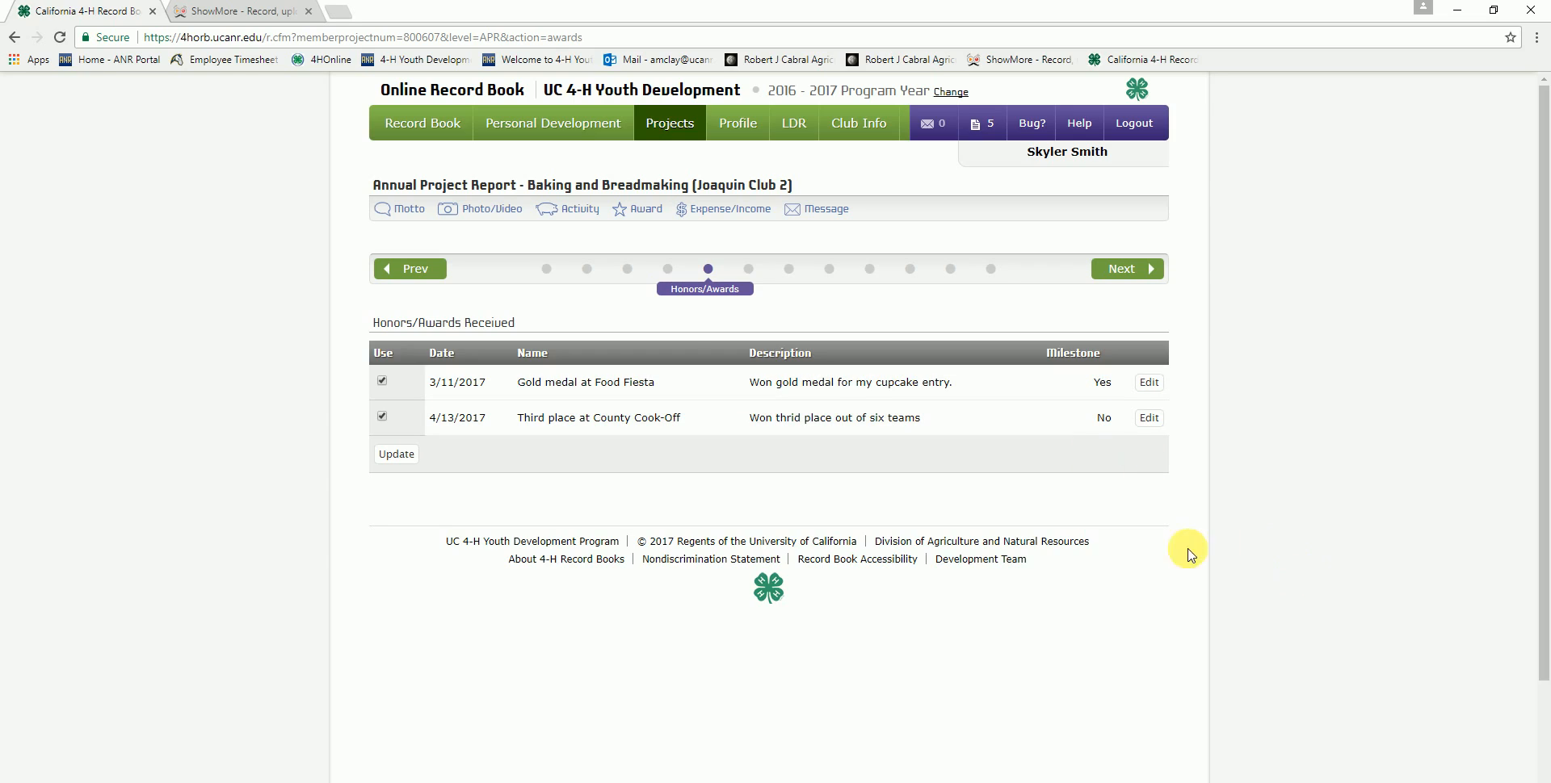
# - Go to the Citizenship Activities section and start a new activity with development area Citizenship & Community Service (PDR #5)
pyautogui.click(748, 270)
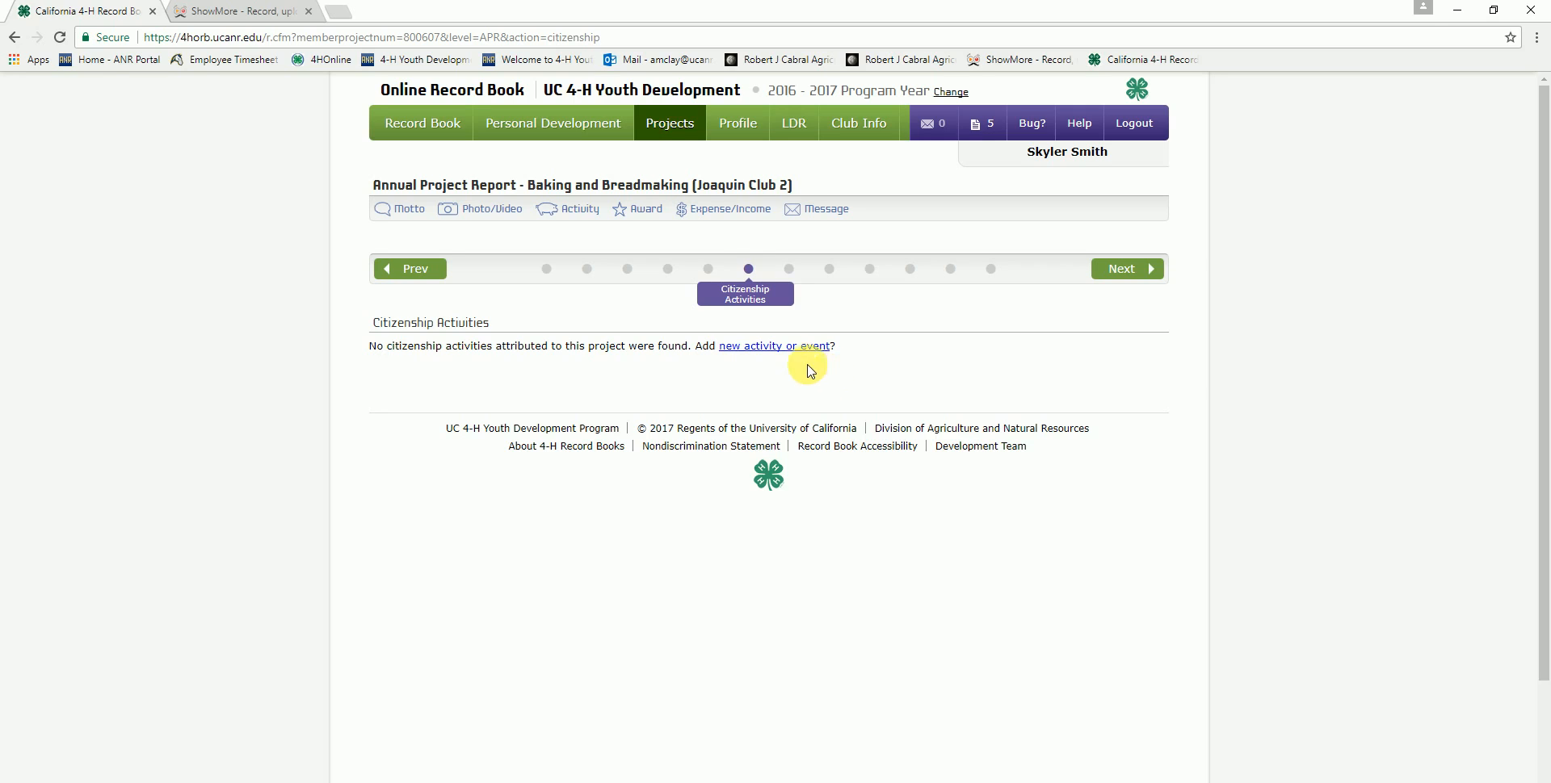
pyautogui.click(587, 215)
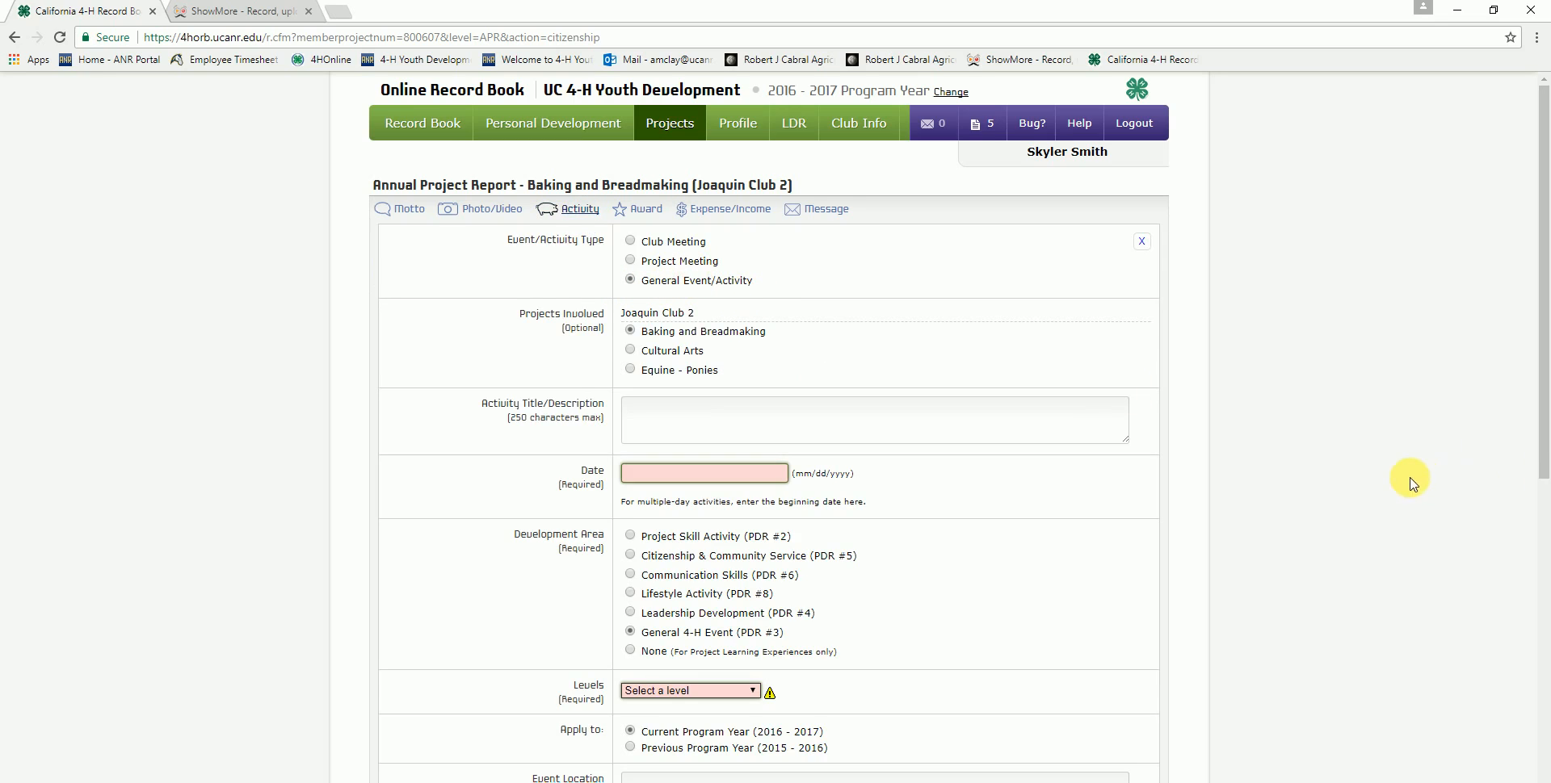
pyautogui.scroll(-2, 1219, 465)
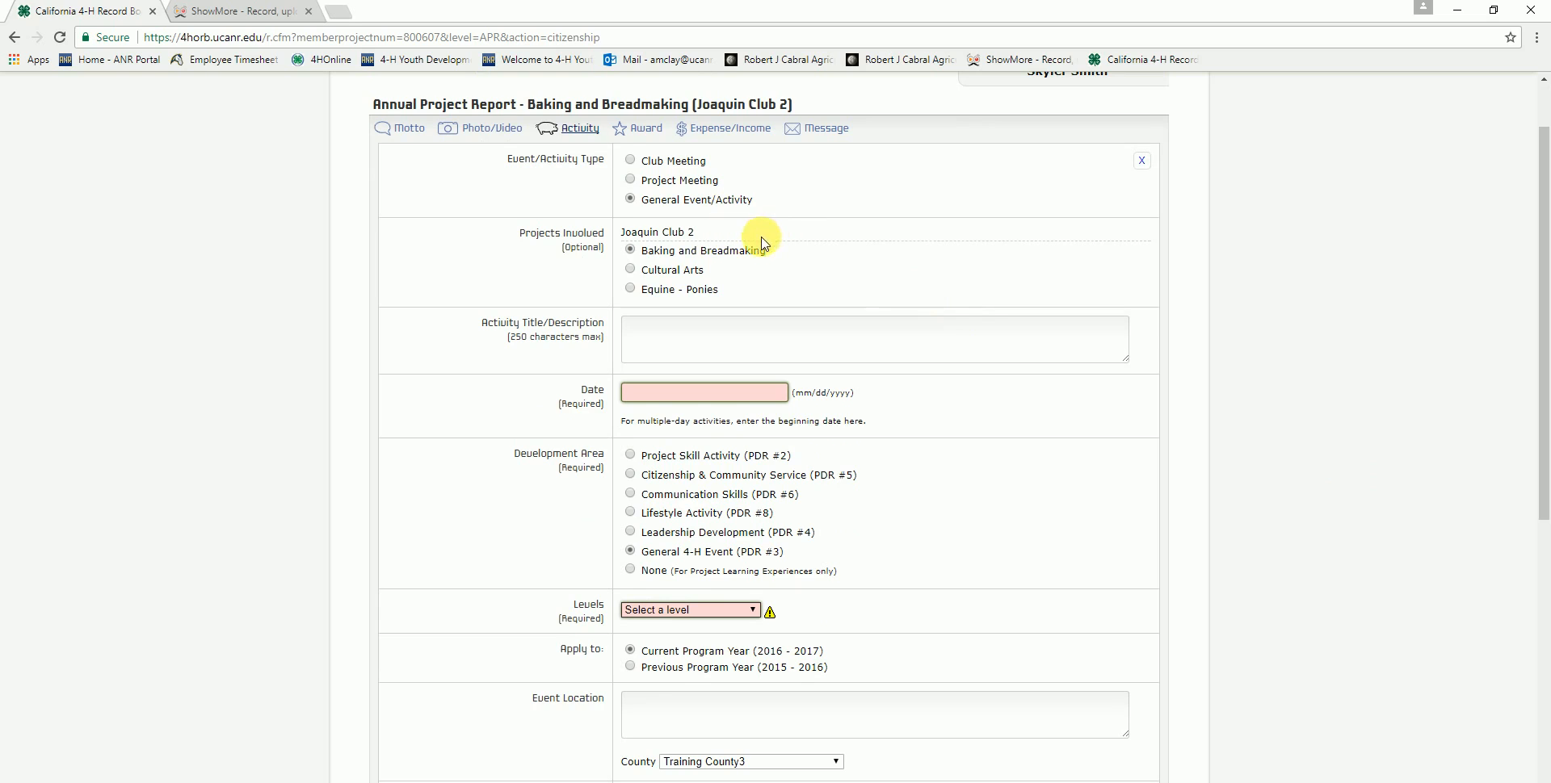
pyautogui.scroll(-1, 1373, 460)
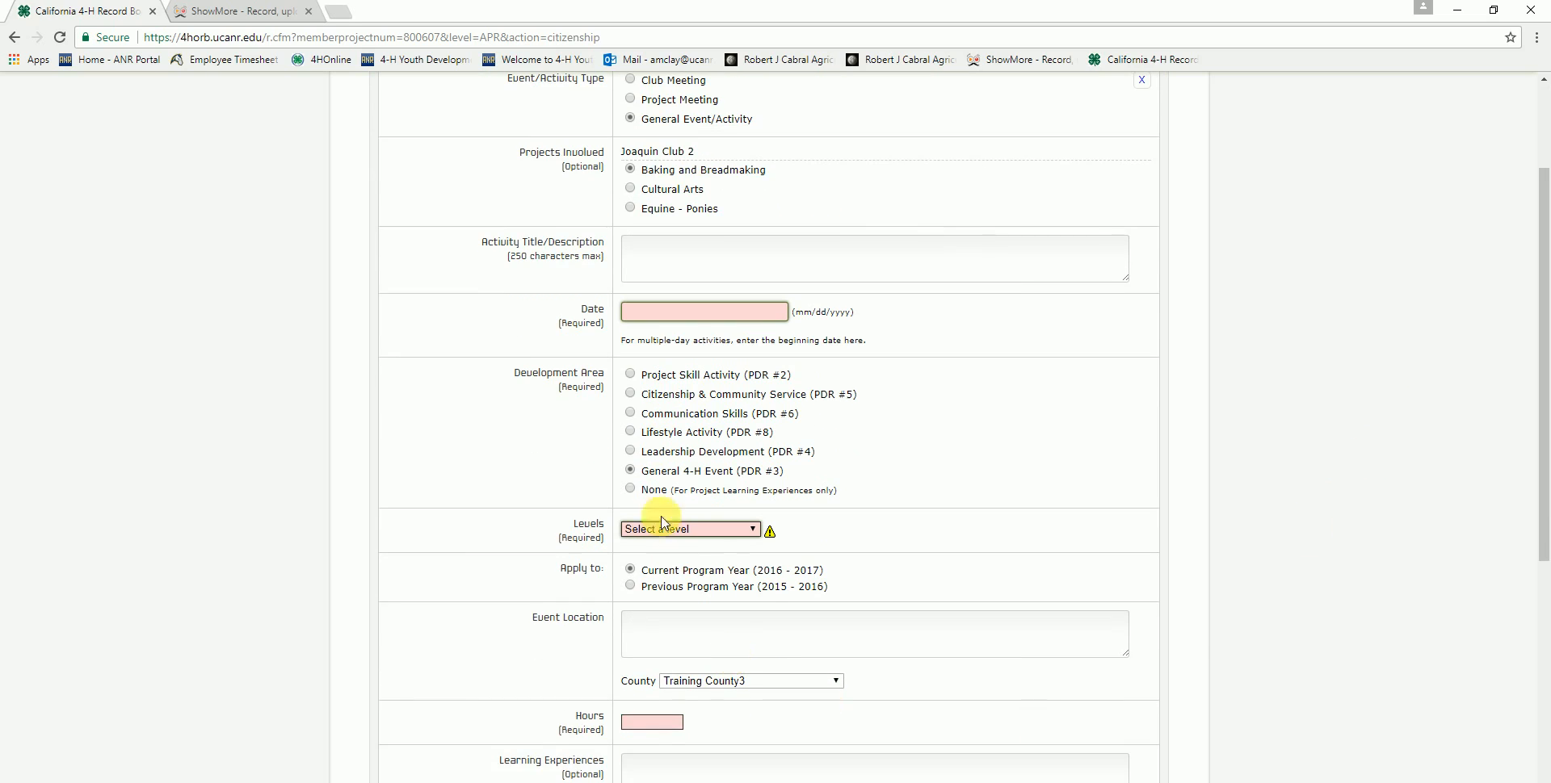
pyautogui.click(631, 395)
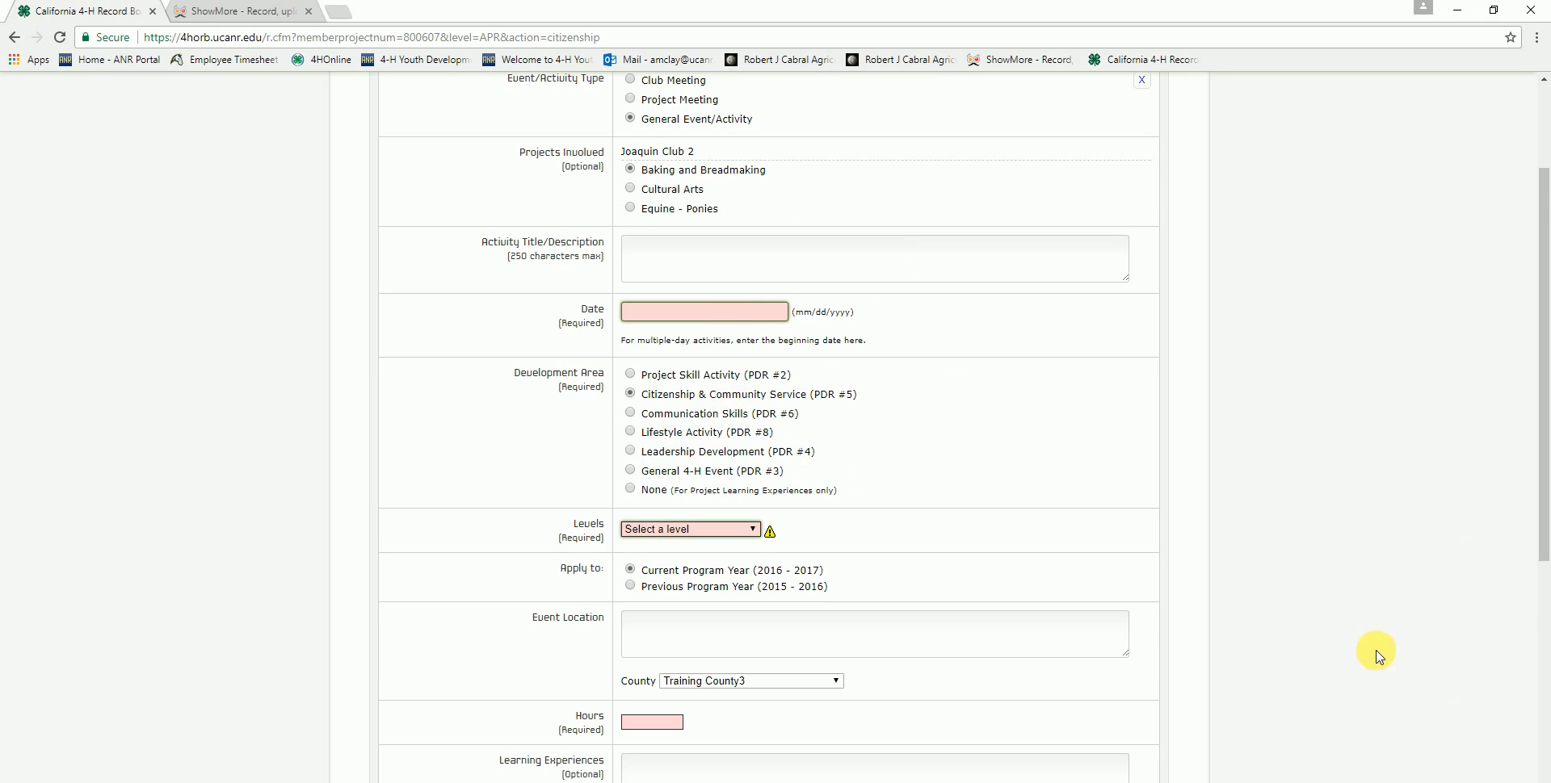
pyautogui.scroll(-1, 1374, 648)
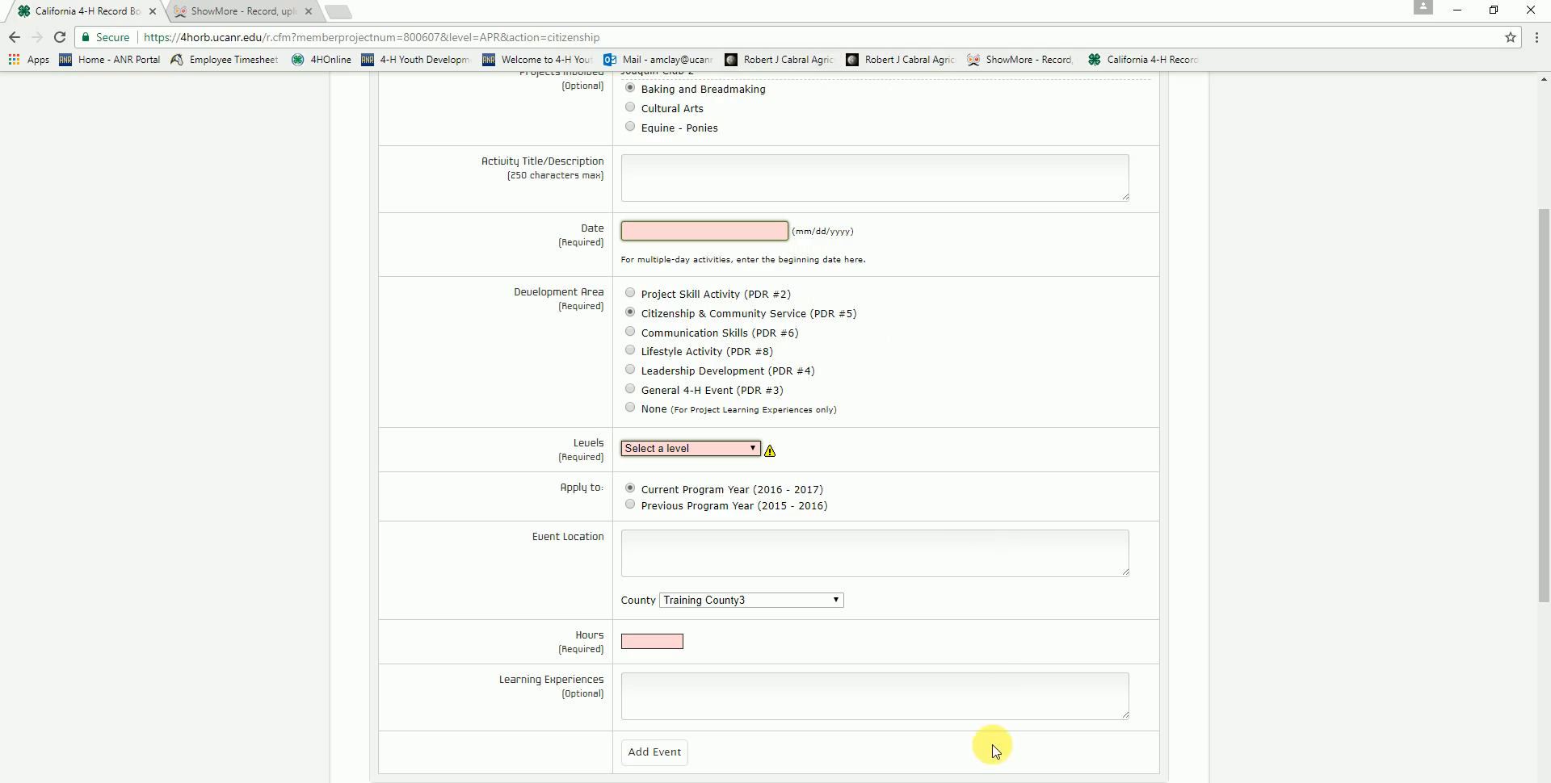
pyautogui.scroll(-3, 995, 651)
pyautogui.scroll(1, 995, 651)
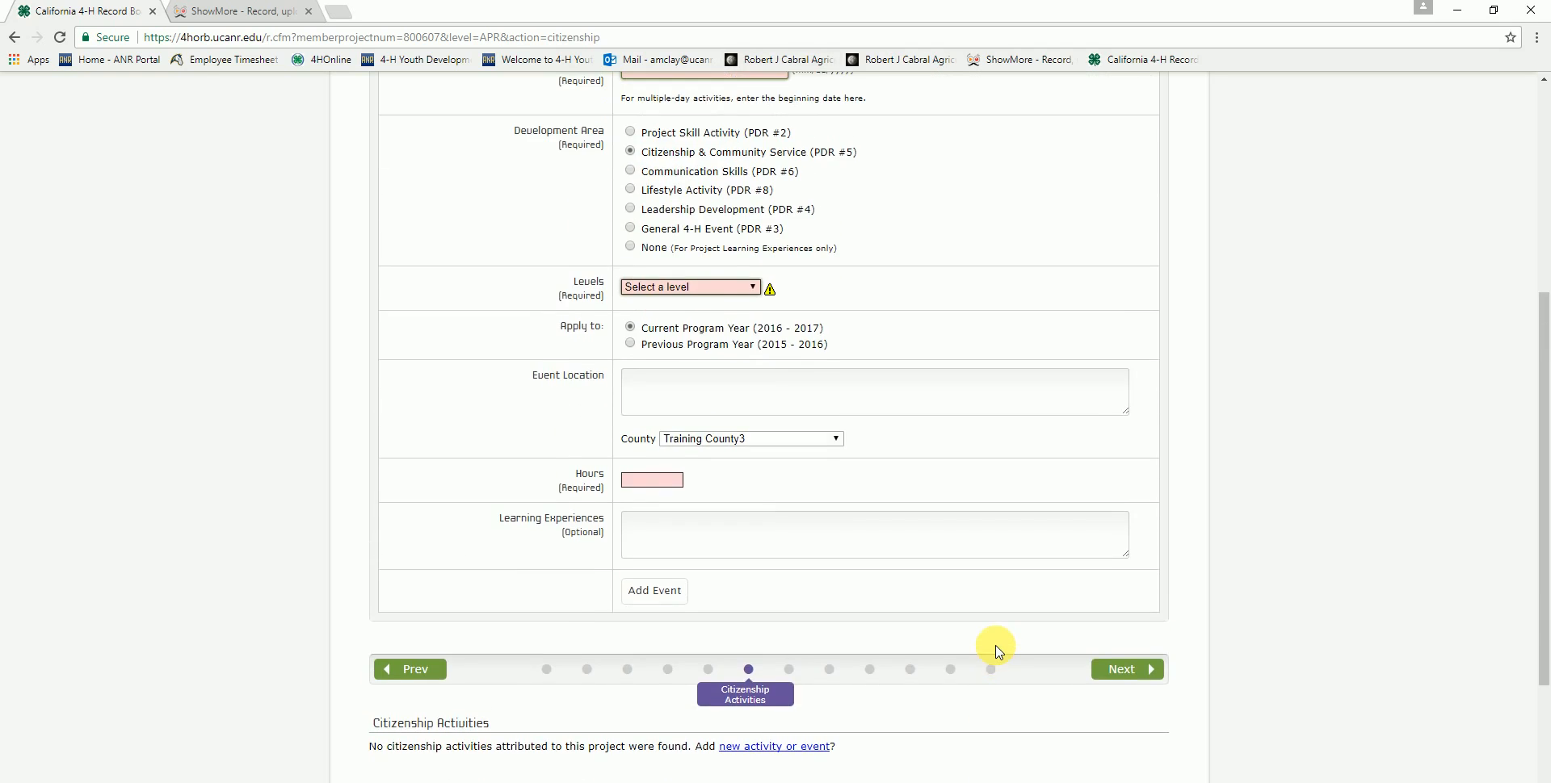
# - Go to the Leadership Activities section and start a new activity with development area Leadership Development (PDR #4)
pyautogui.scroll(-3, 999, 651)
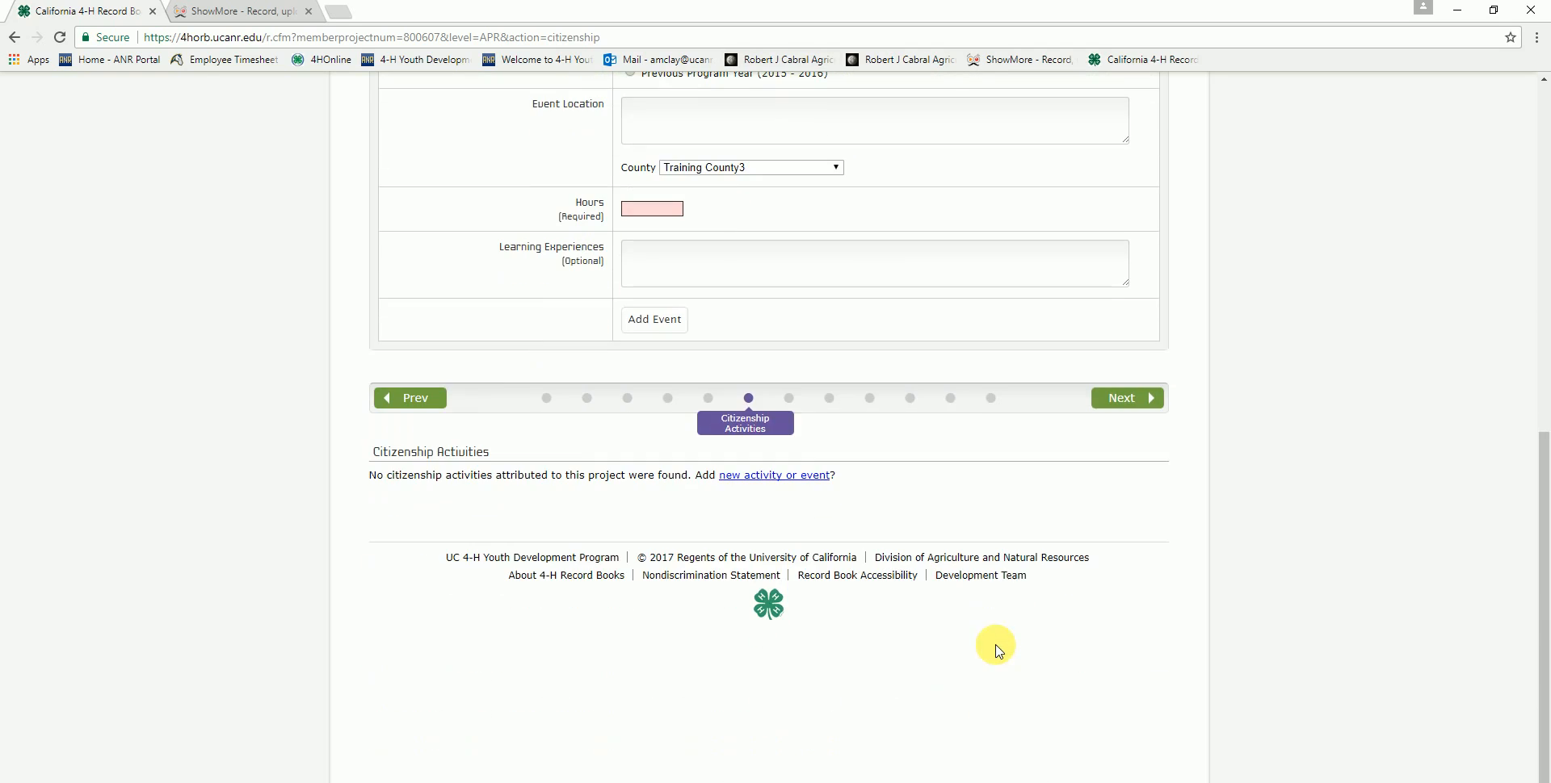
pyautogui.click(789, 399)
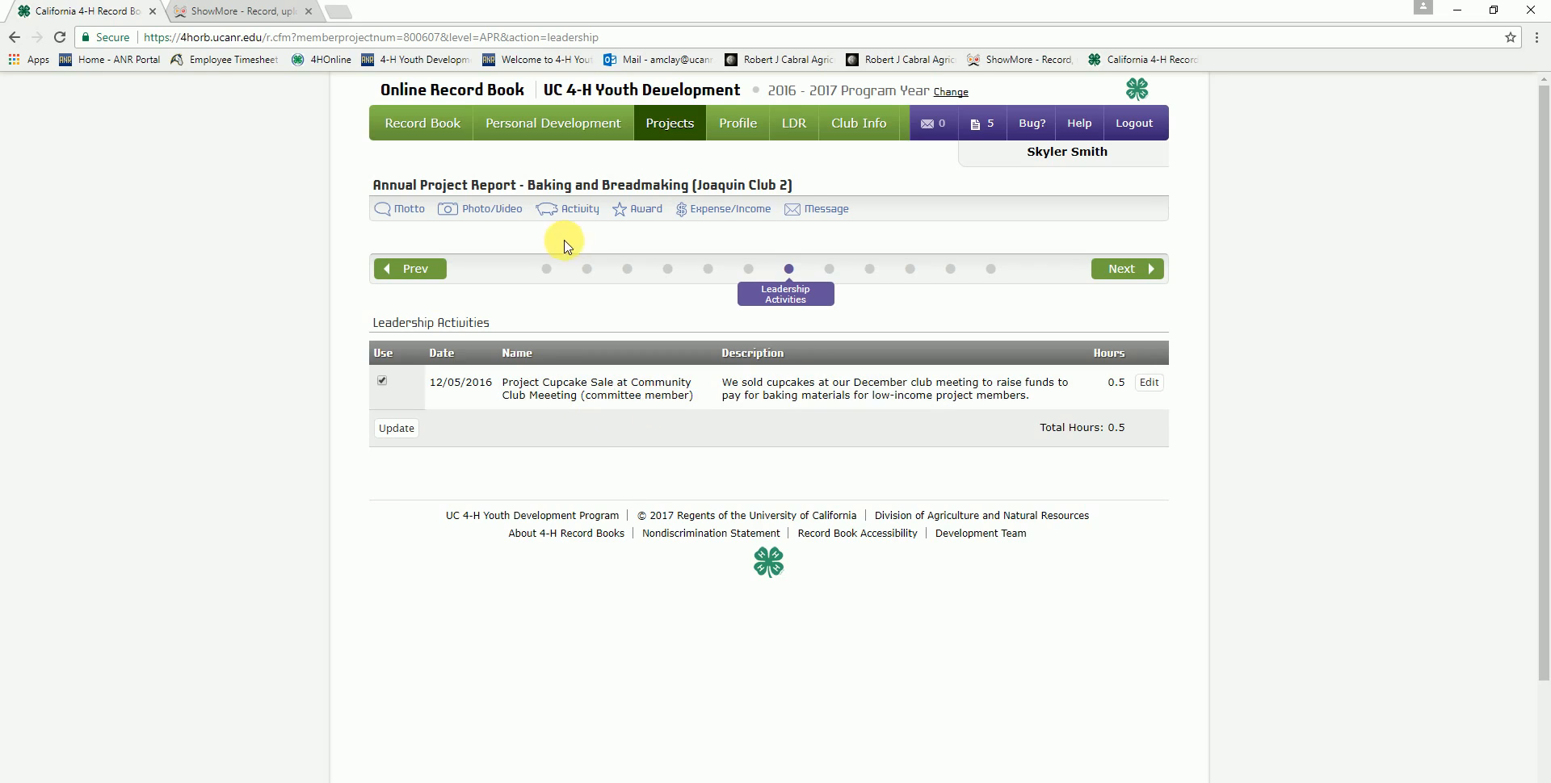
pyautogui.click(582, 212)
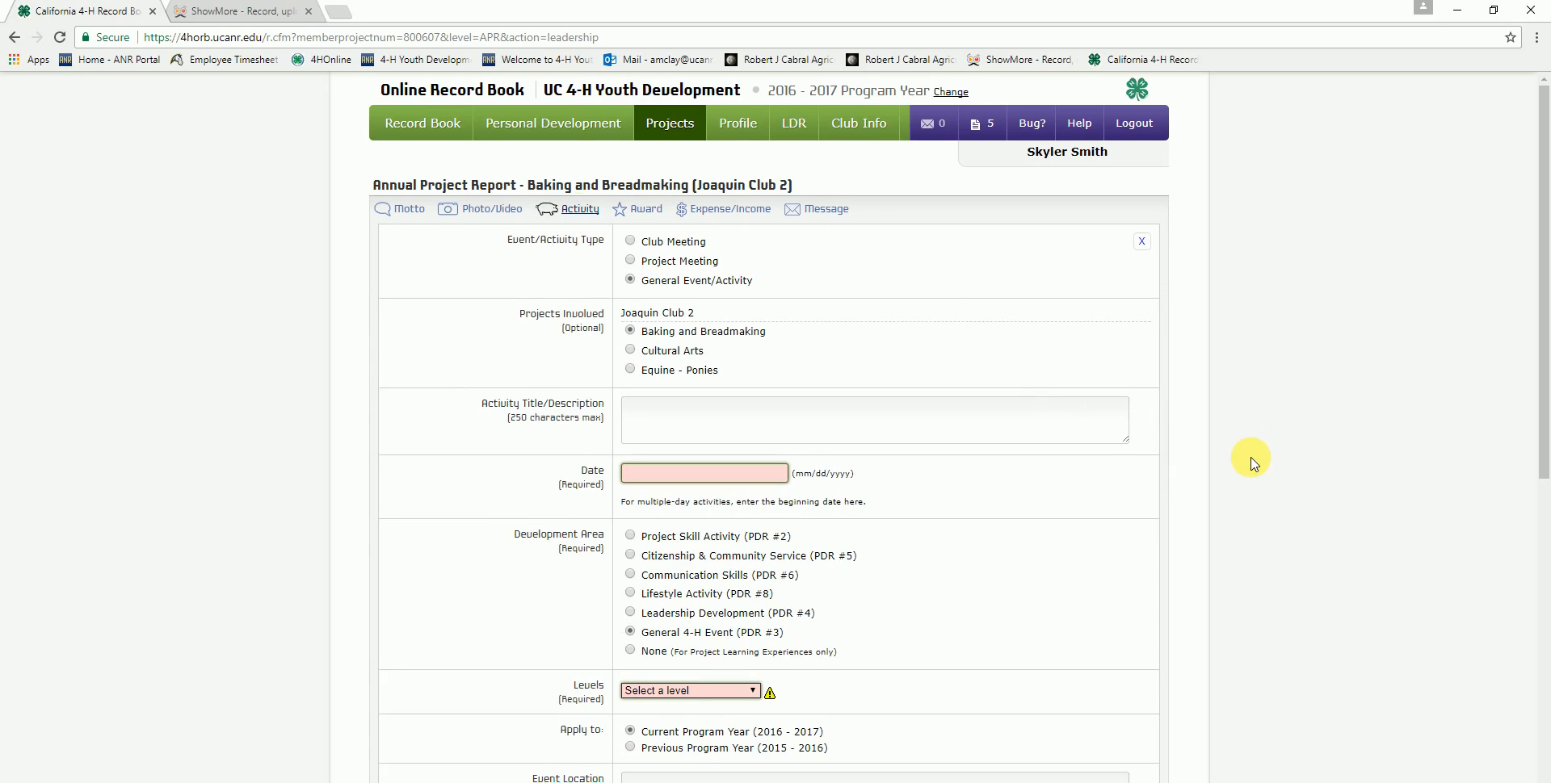
pyautogui.scroll(-1, 1251, 464)
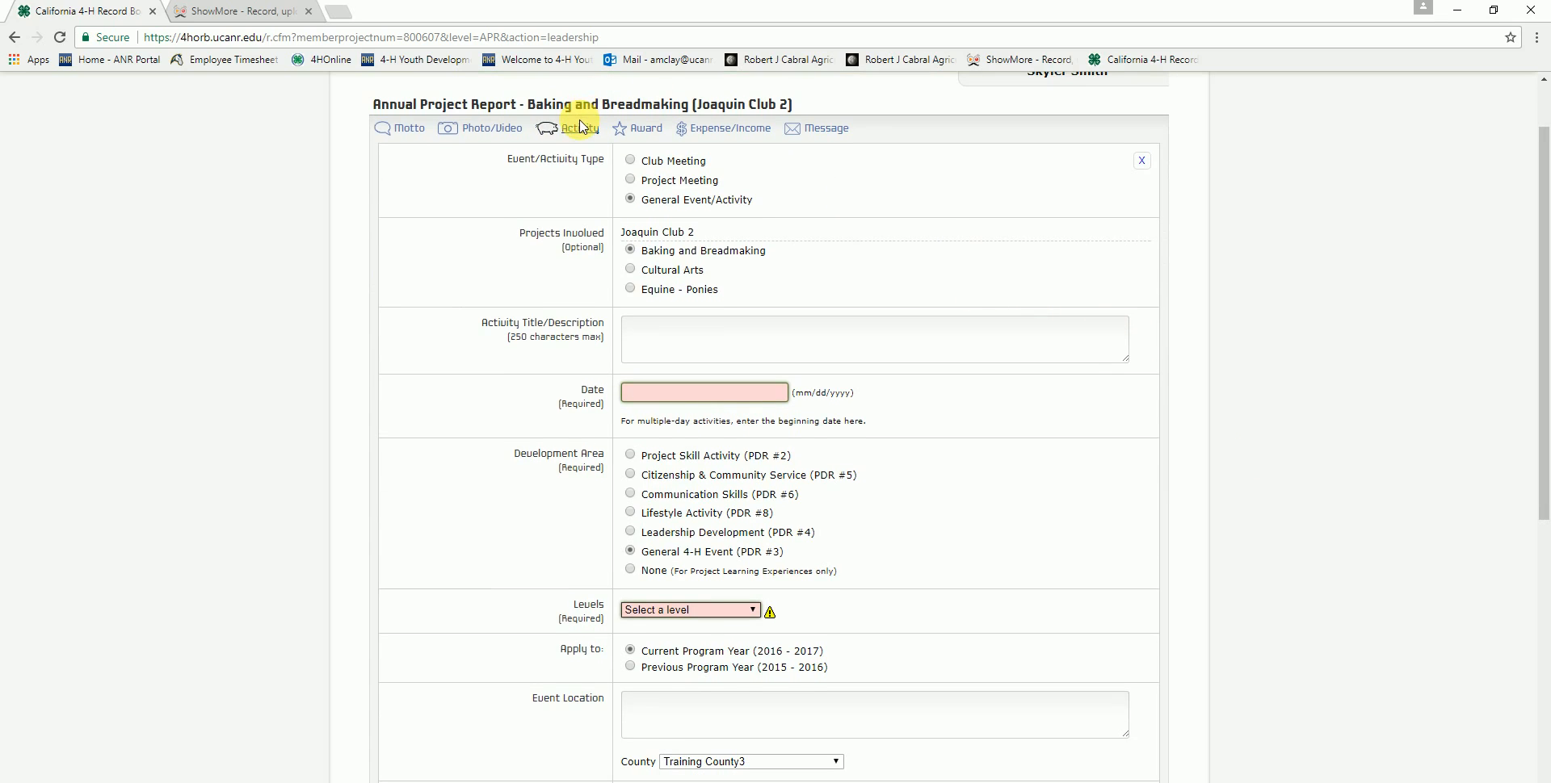
pyautogui.scroll(-1, 1240, 380)
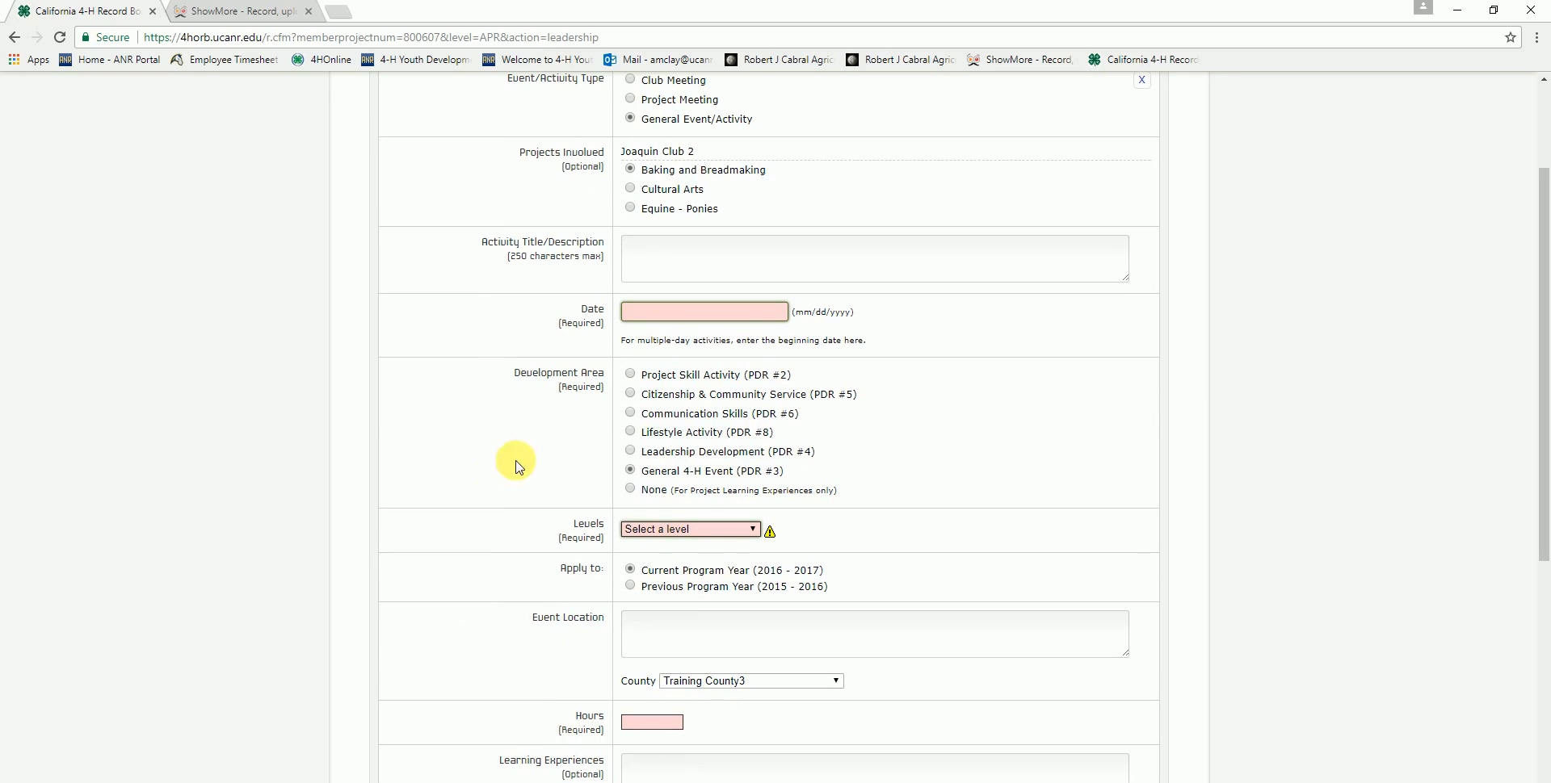
pyautogui.click(631, 453)
pyautogui.scroll(1, 936, 218)
pyautogui.scroll(3, 935, 218)
pyautogui.scroll(-7, 937, 234)
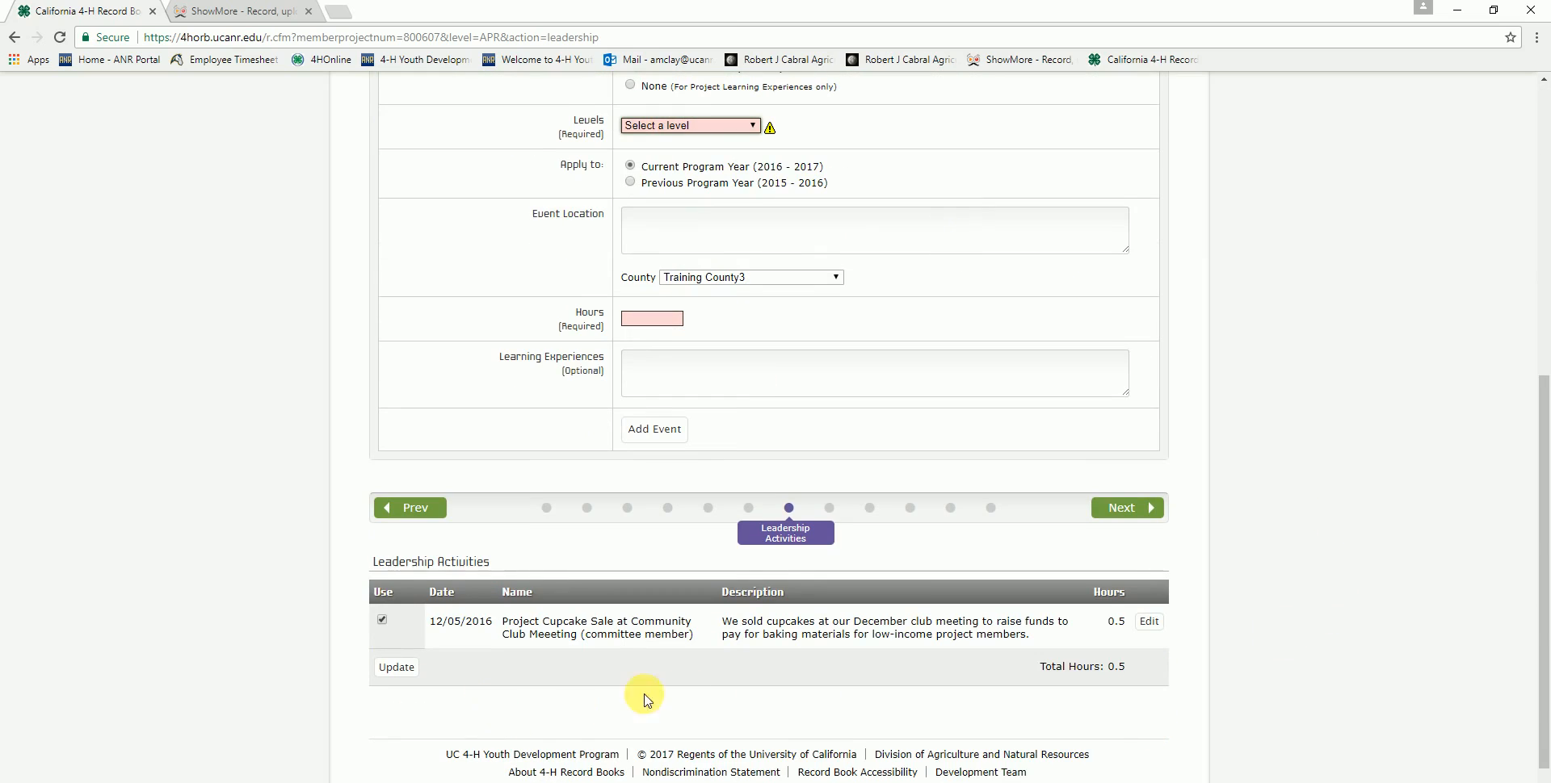
pyautogui.scroll(2, 883, 447)
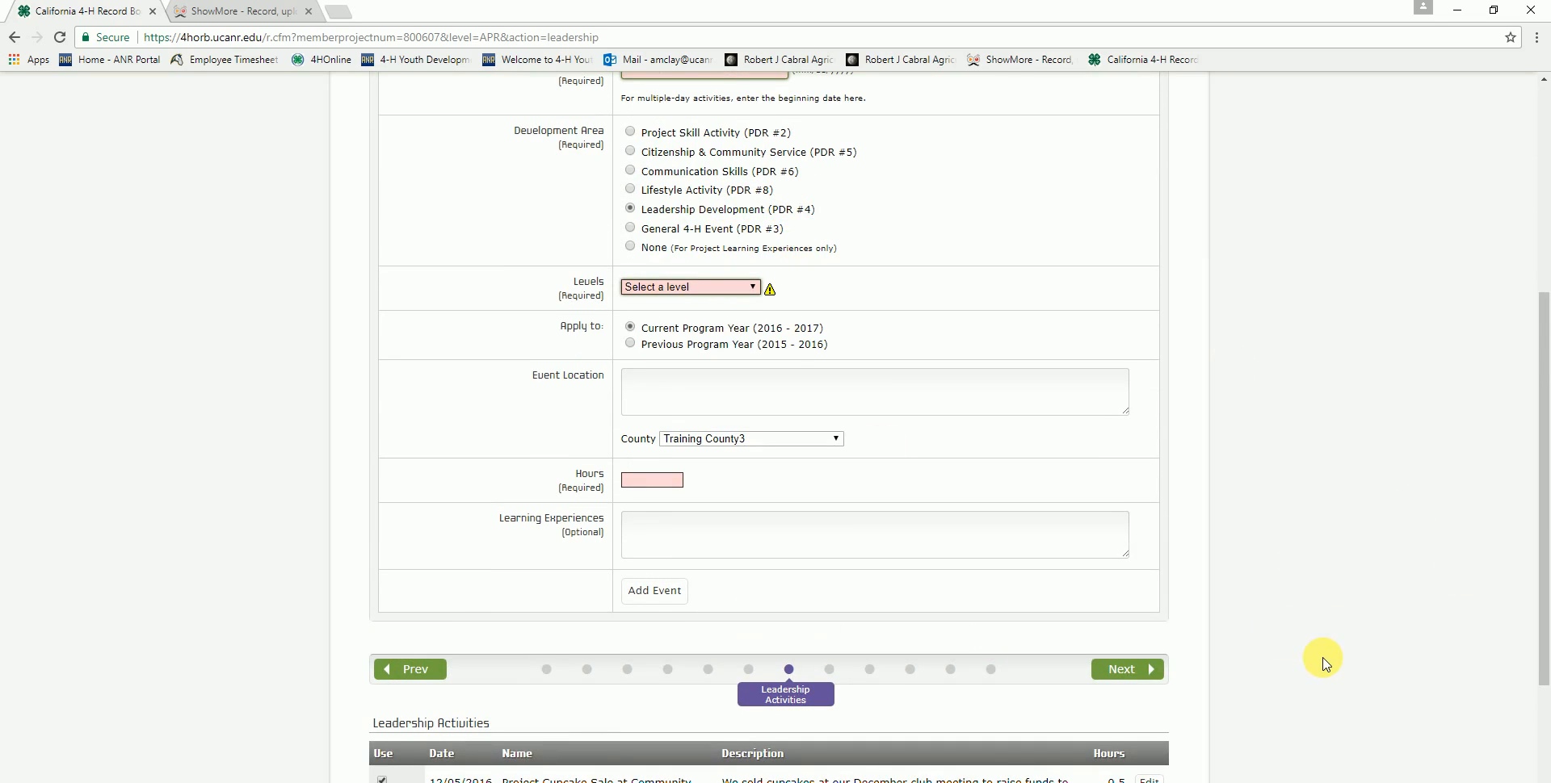
# - Go to the Expenses and Income section, open a blank expense/income entry, and review its fields and the recorded items
pyautogui.scroll(-3, 1325, 664)
pyautogui.click(828, 427)
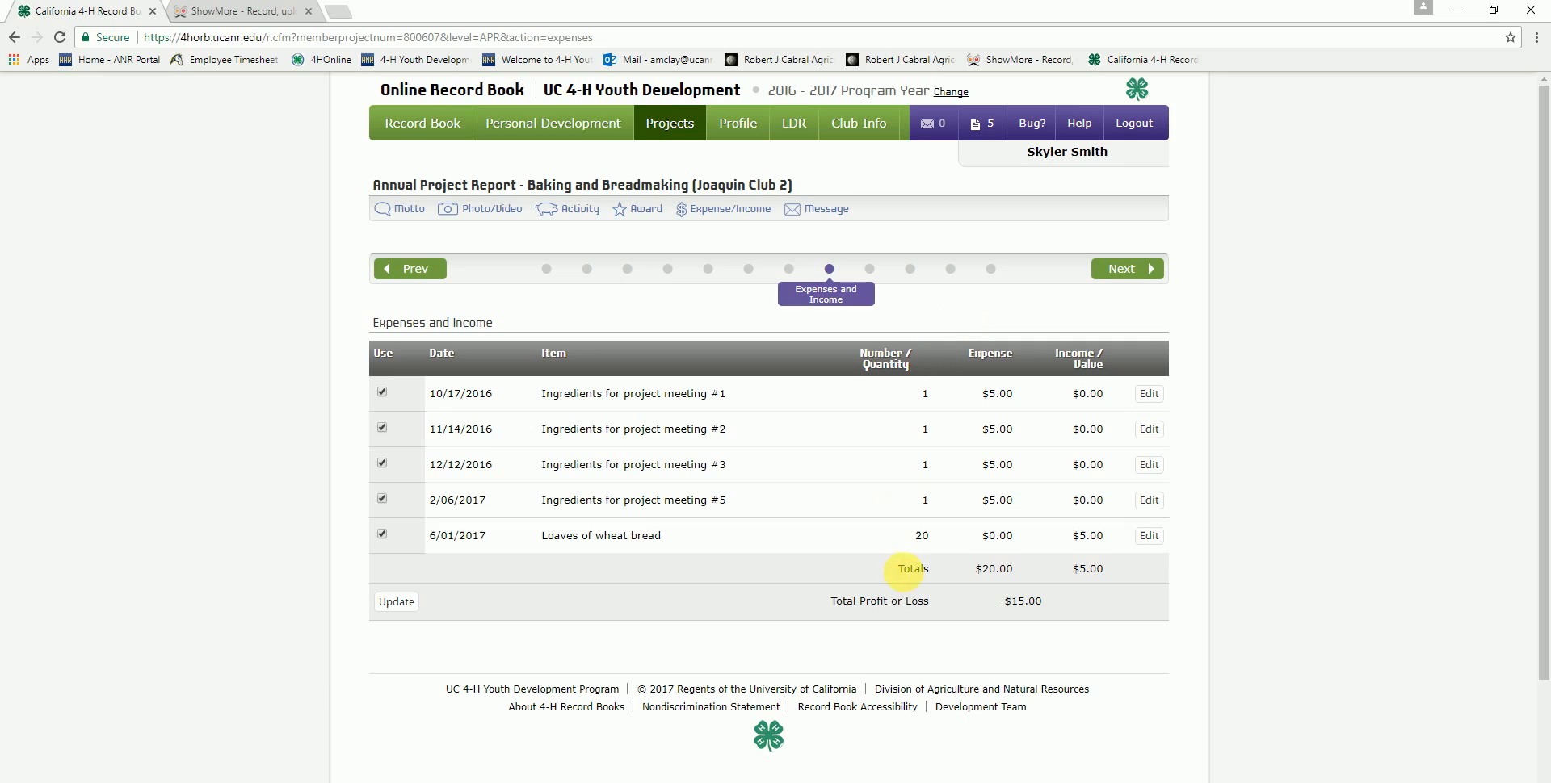
pyautogui.click(751, 212)
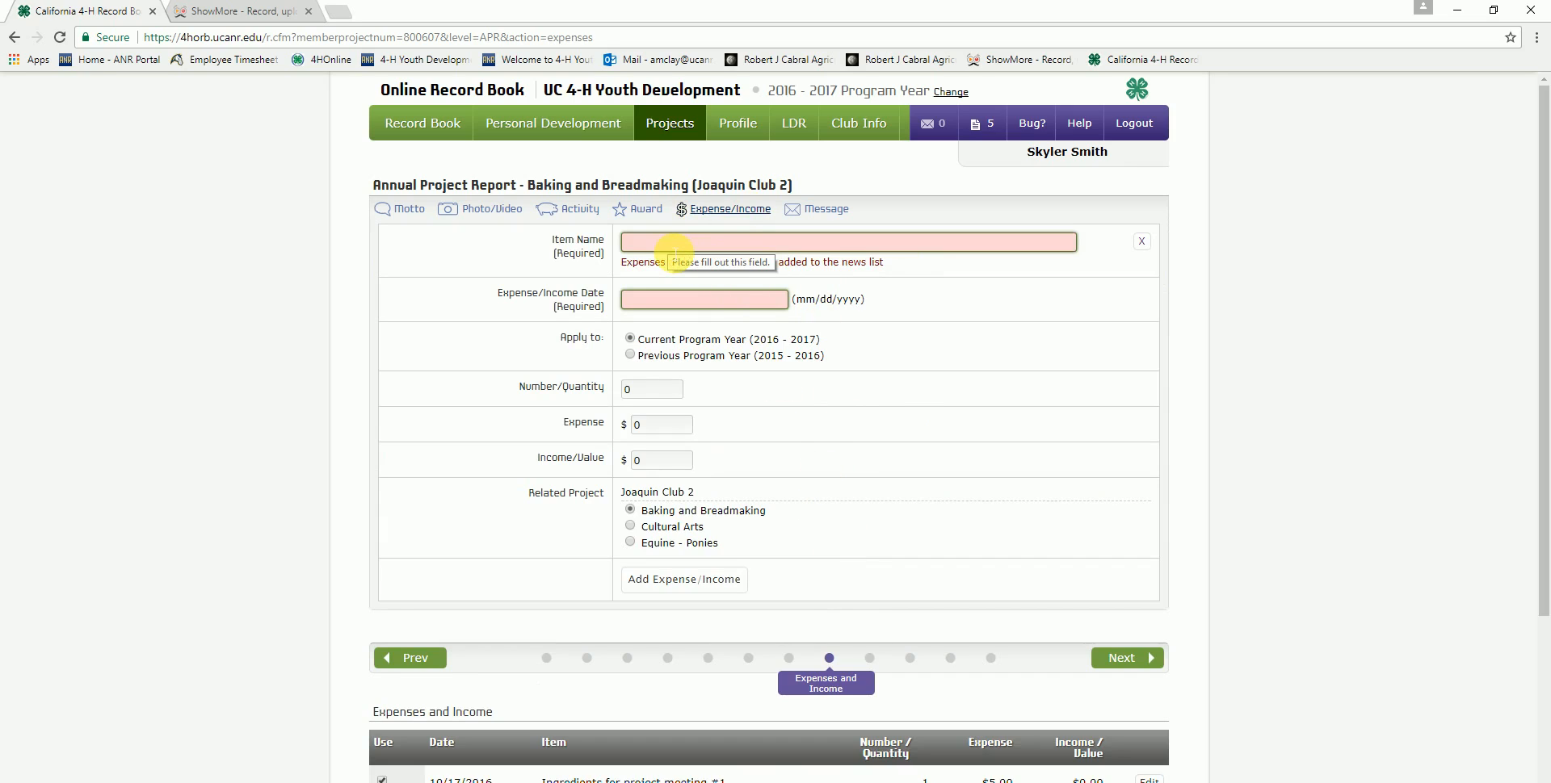
pyautogui.scroll(-1, 856, 260)
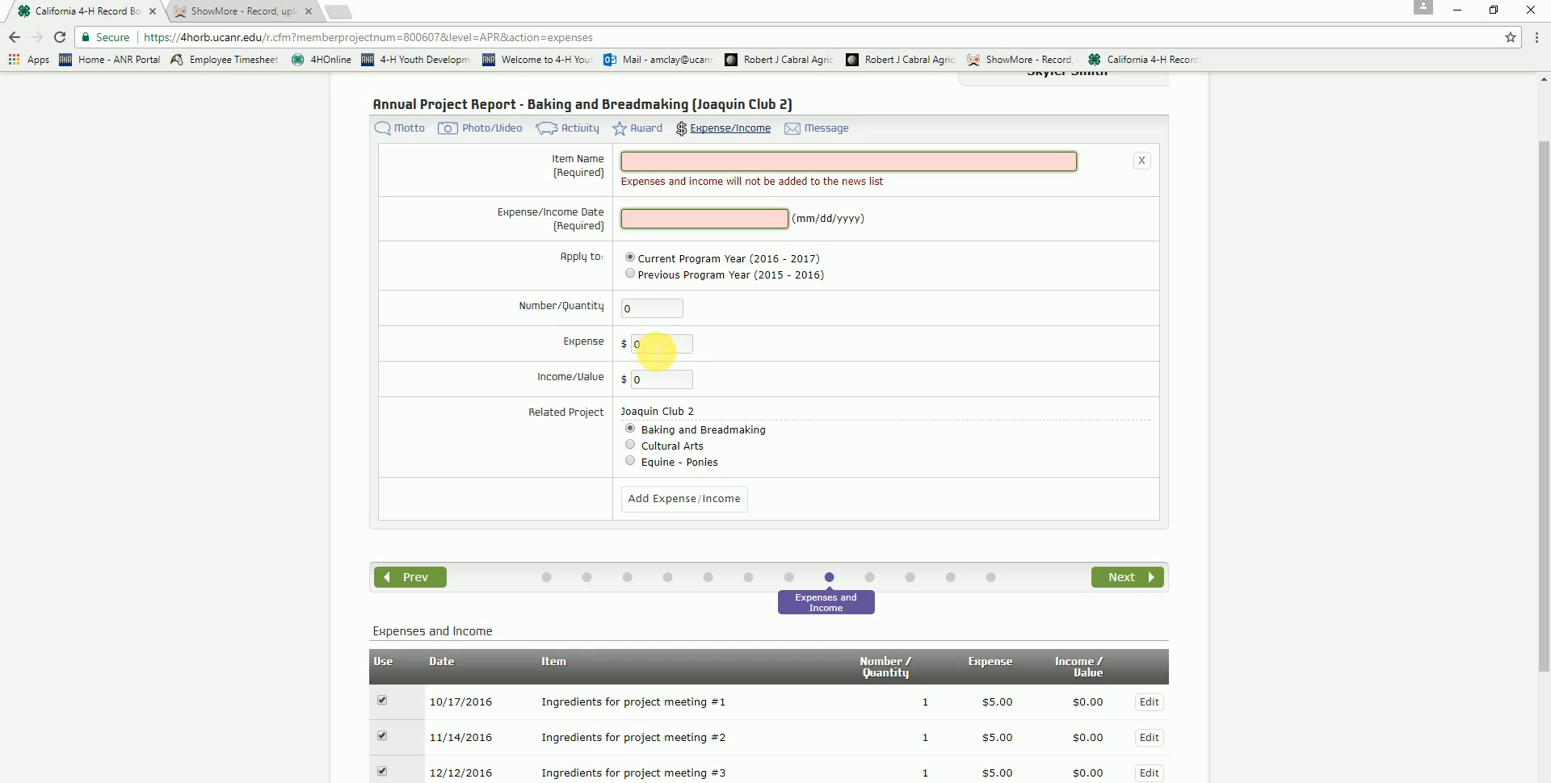
pyautogui.click(651, 346)
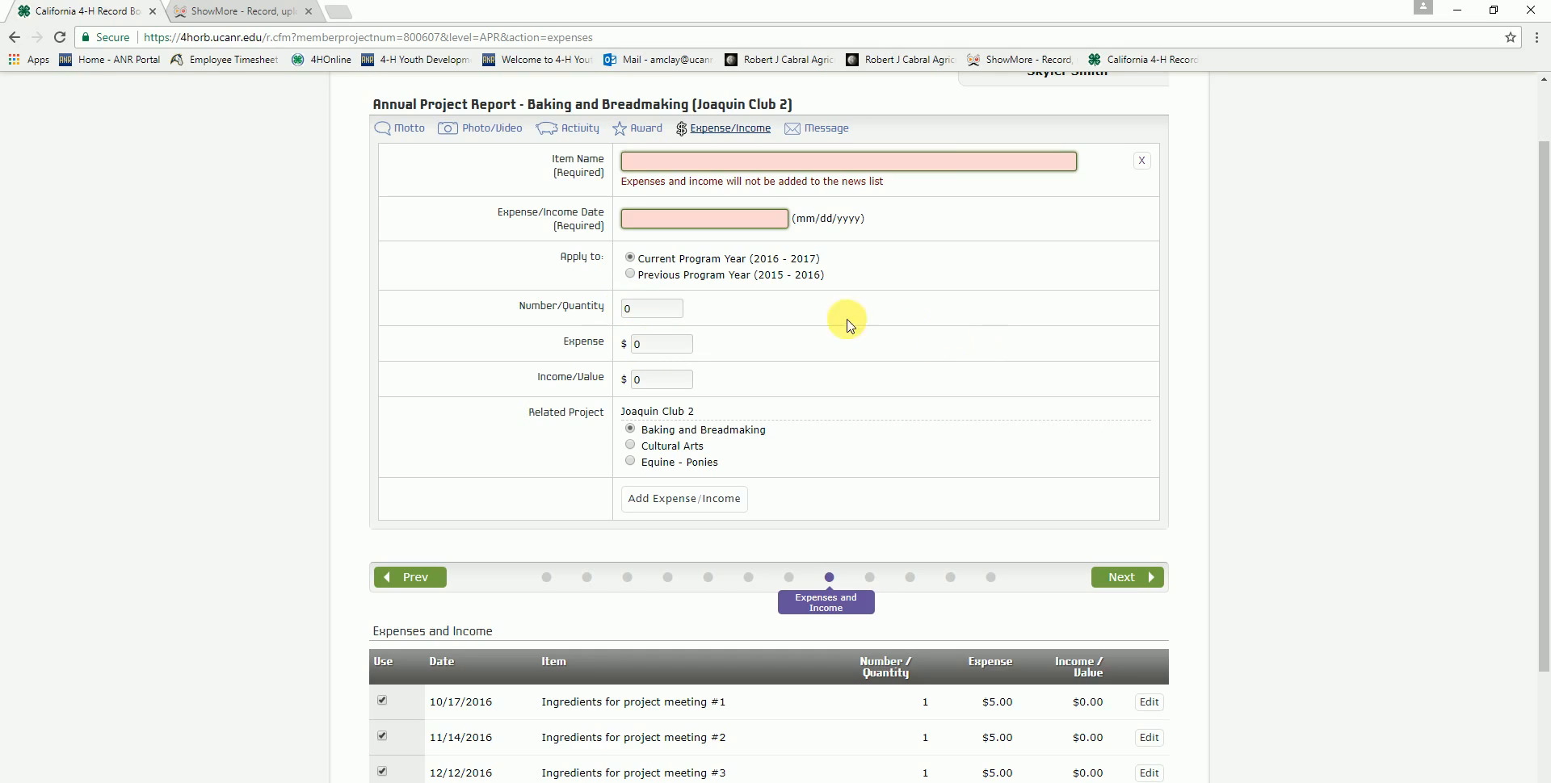
pyautogui.scroll(-3, 888, 400)
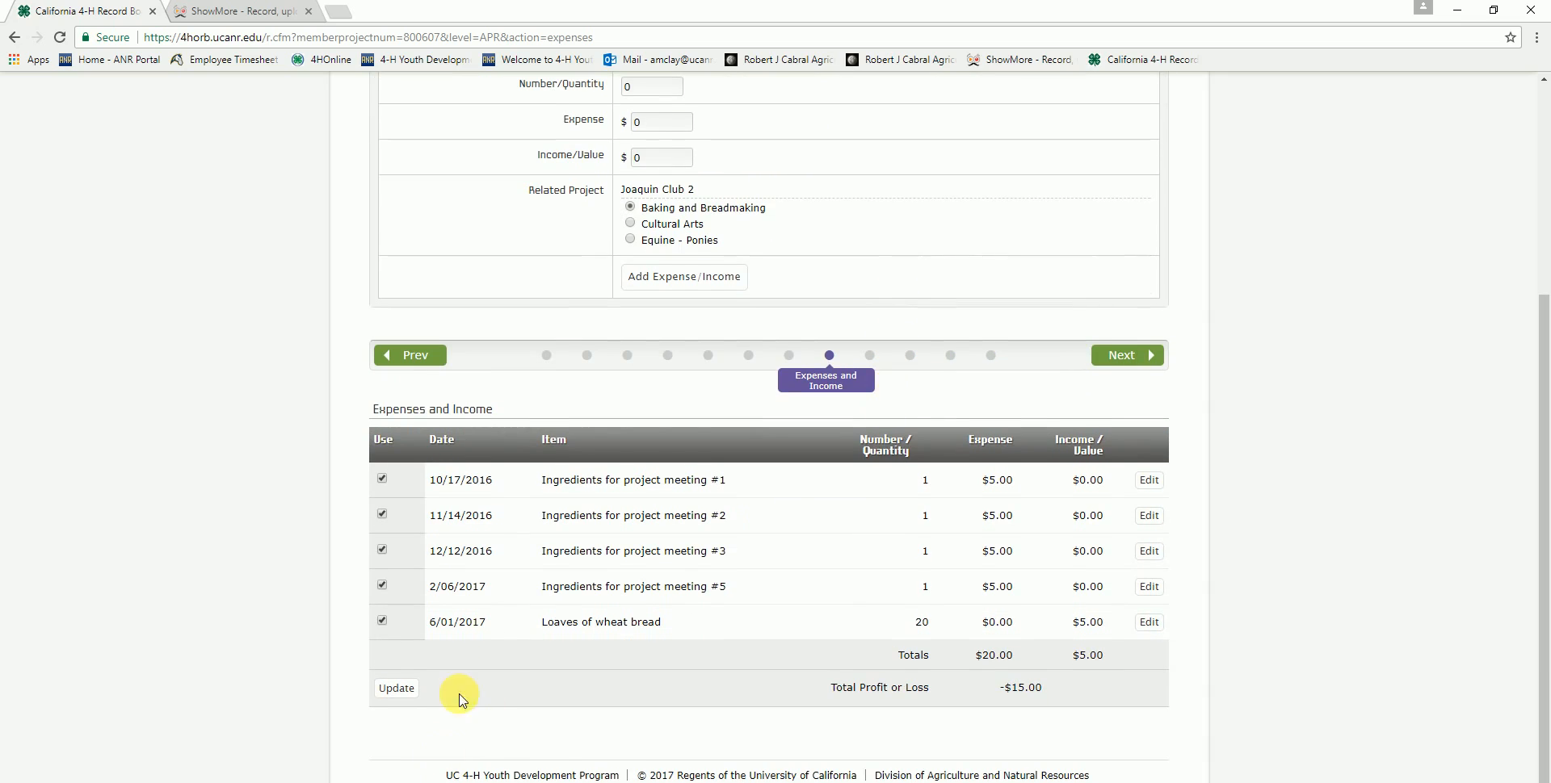
pyautogui.scroll(2, 992, 642)
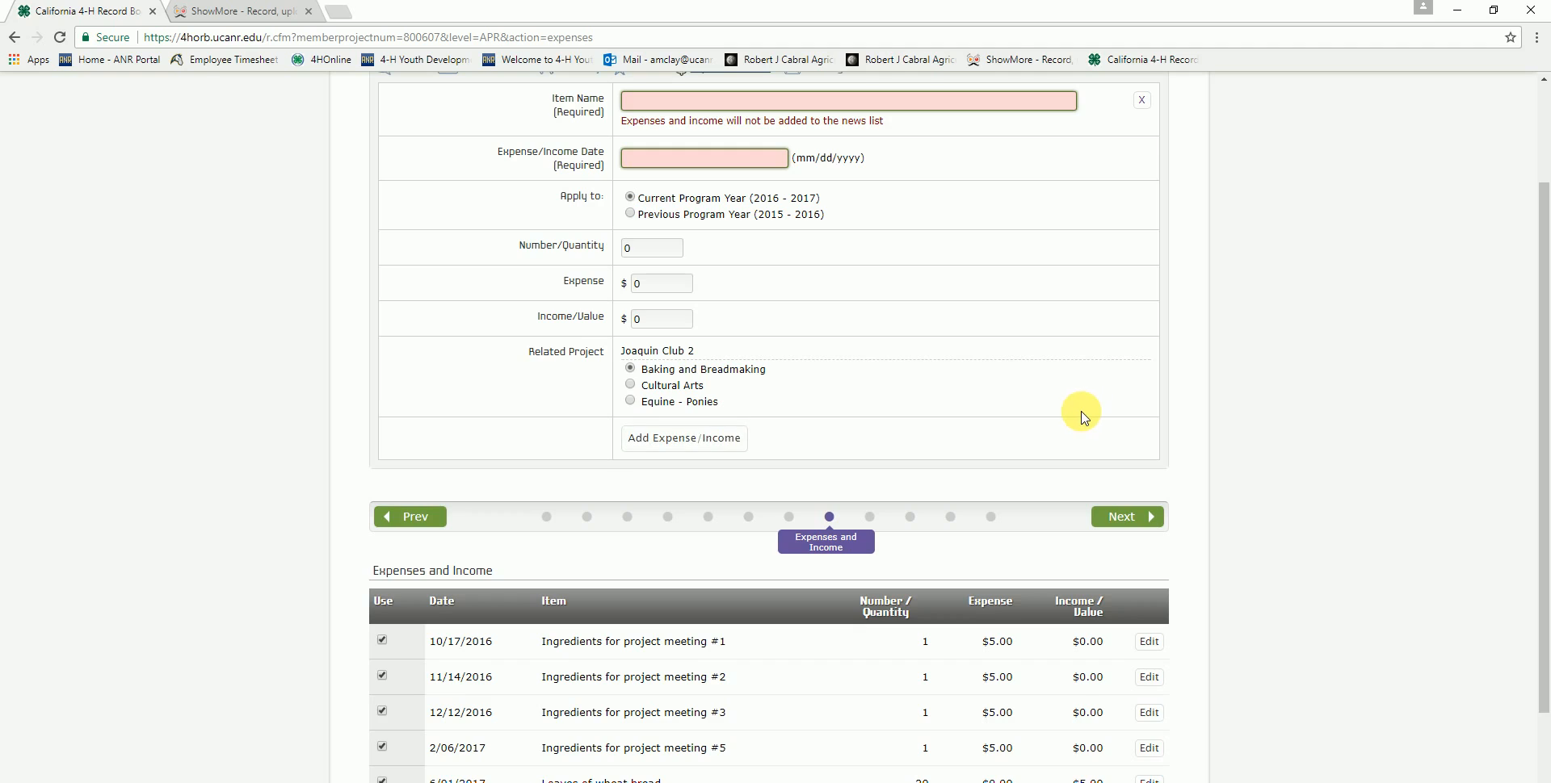
# - Go to the Lifeskills Learned section, answer the question with "WE learned stuff and junk." and save it
pyautogui.scroll(-2, 986, 416)
pyautogui.click(868, 355)
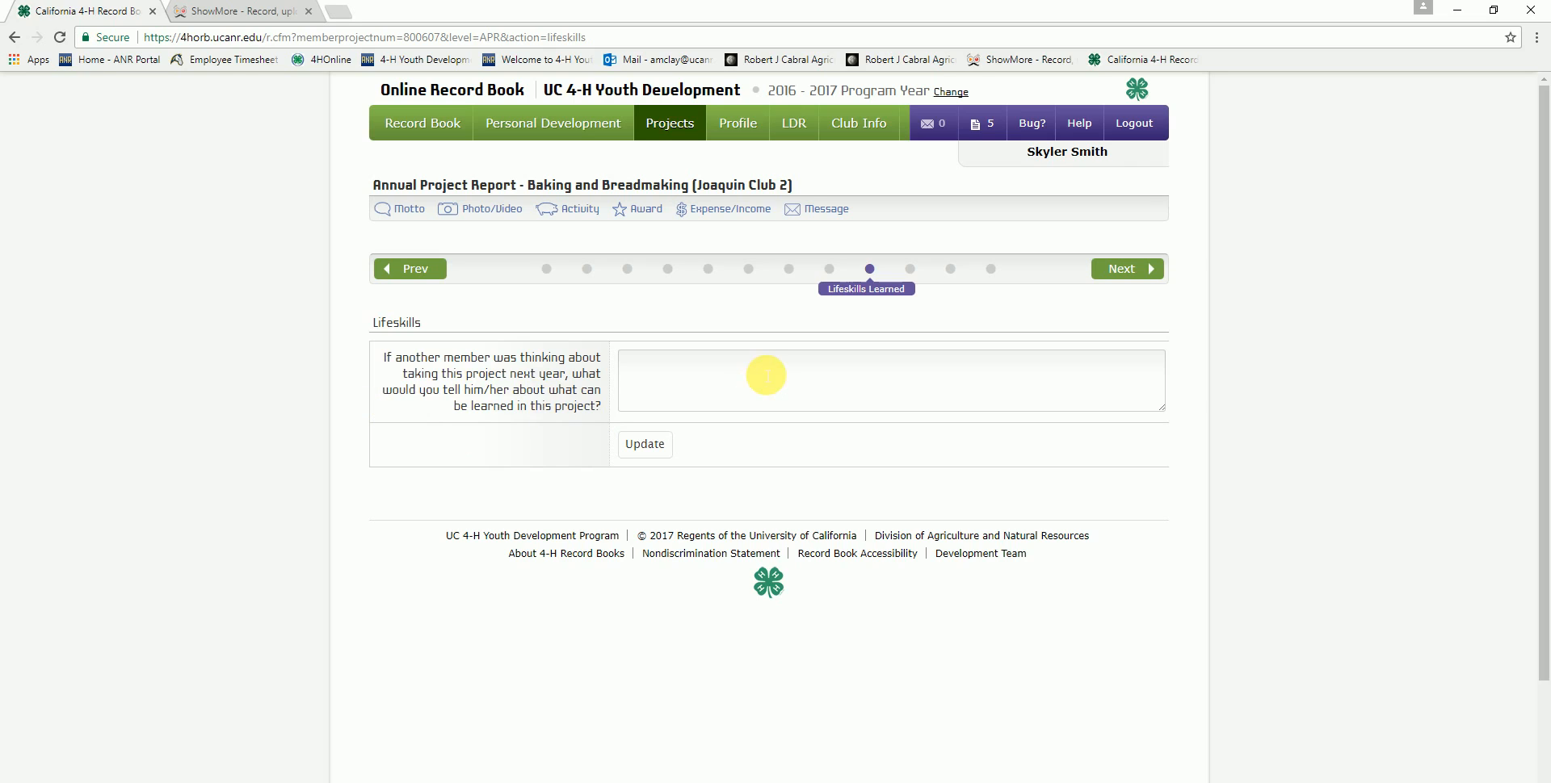
pyautogui.click(766, 376)
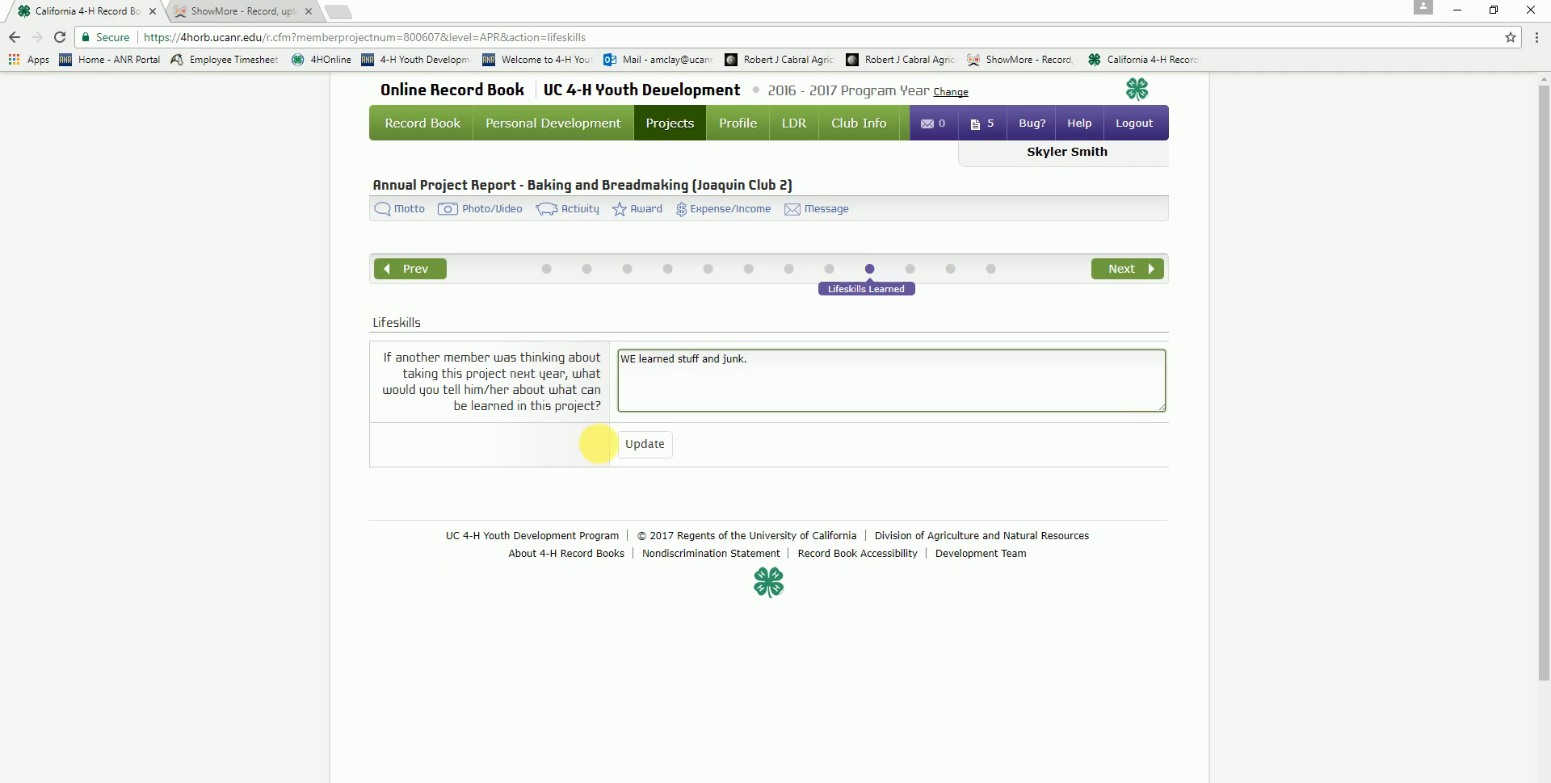
pyautogui.click(634, 444)
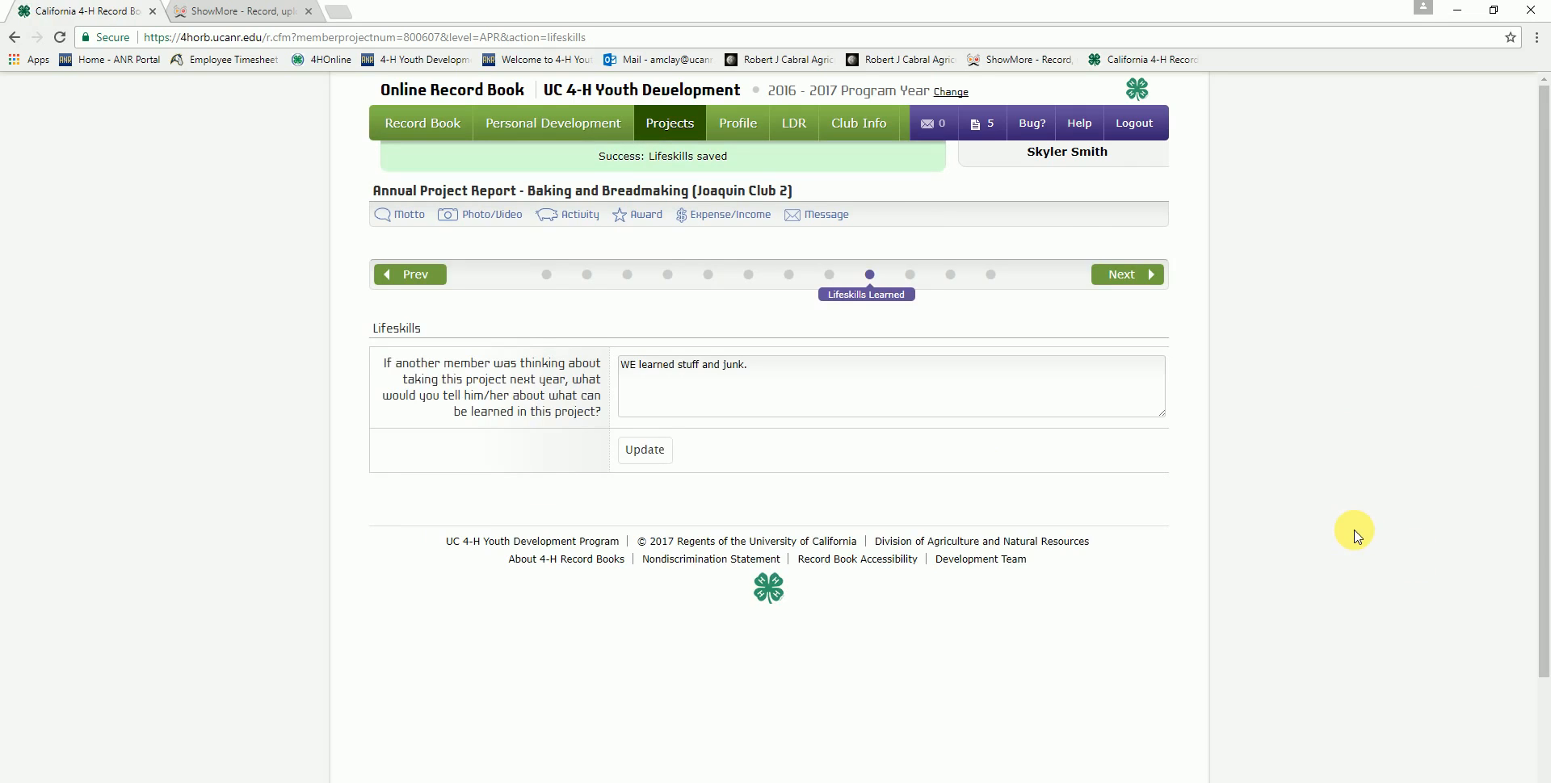
# - In the Expression Page section, upload the PDF 2017 Interview Contest Flyer from the Interview Contest 2017 folder on the Desktop
pyautogui.click(922, 282)
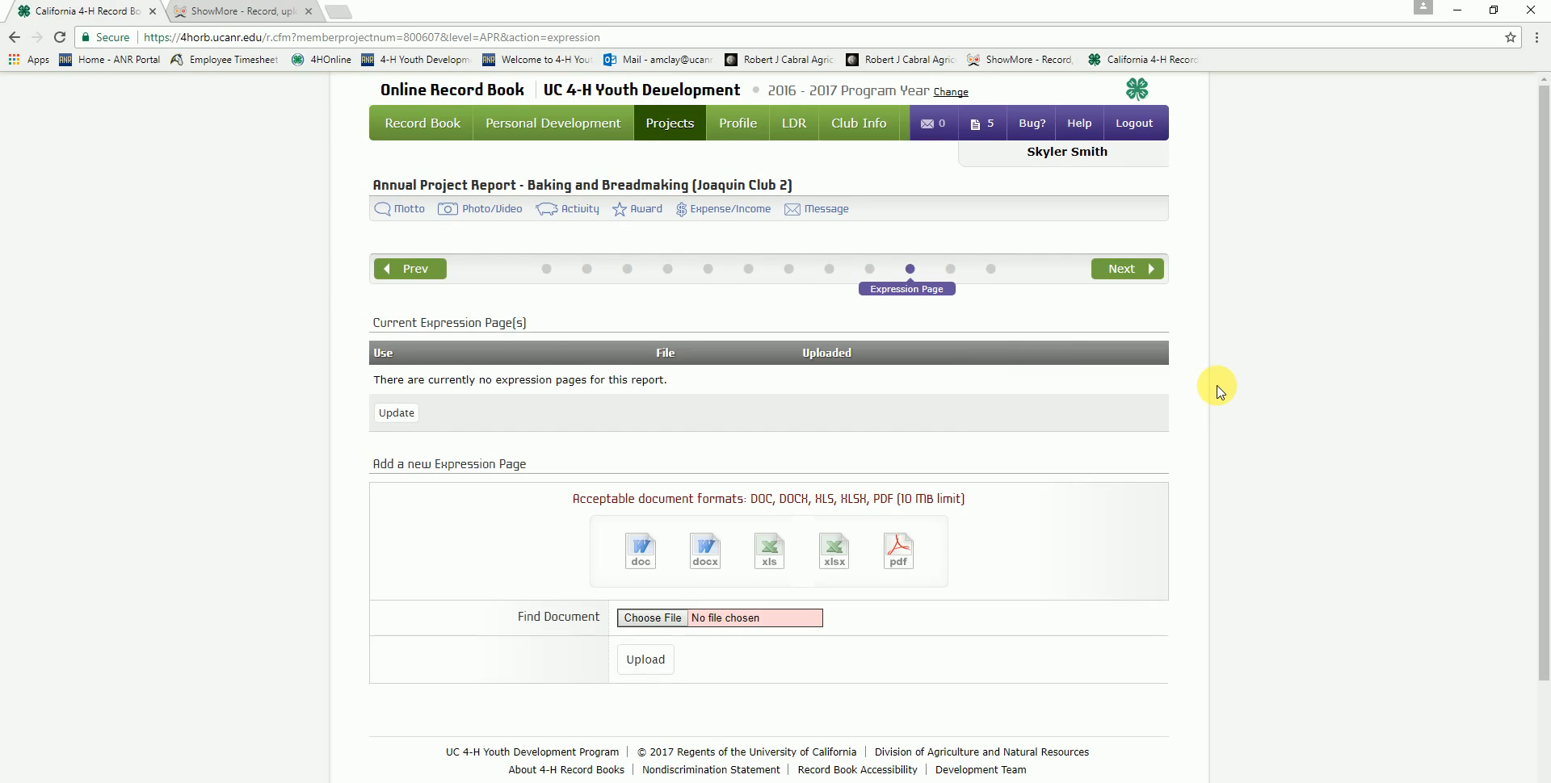
pyautogui.scroll(-1, 1219, 392)
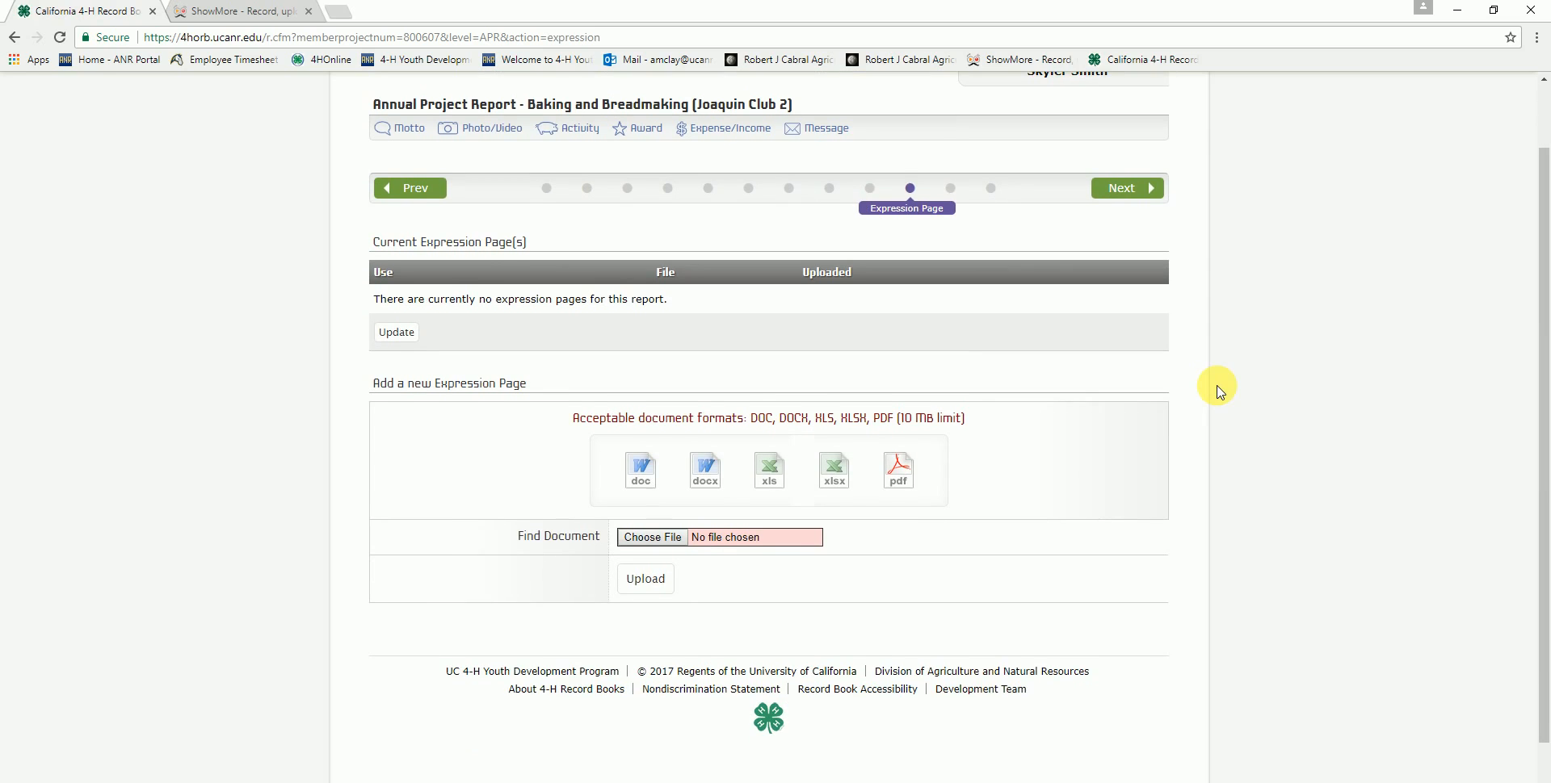
pyautogui.scroll(-1, 1219, 392)
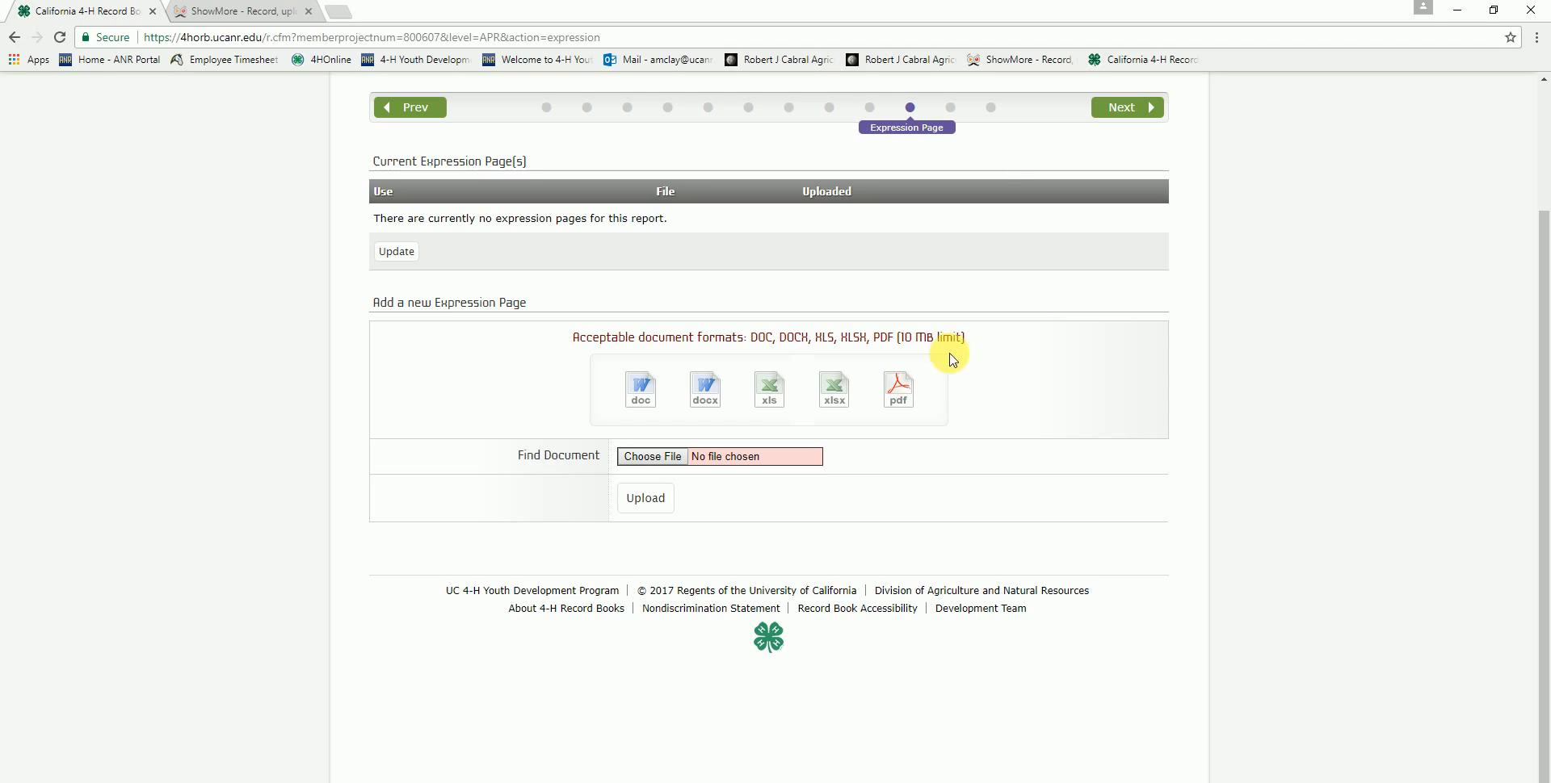
pyautogui.click(677, 459)
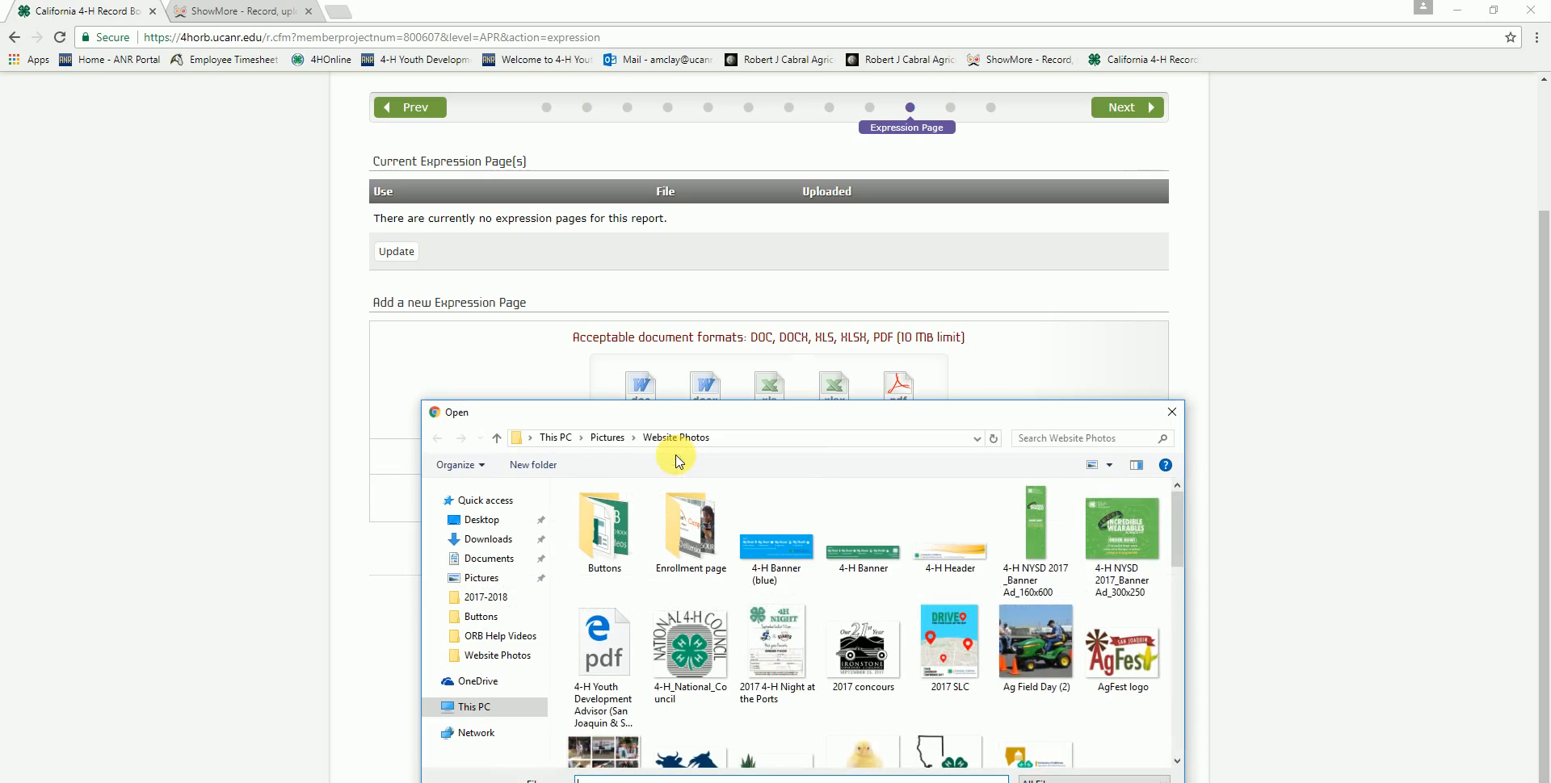
pyautogui.scroll(-2, 1093, 595)
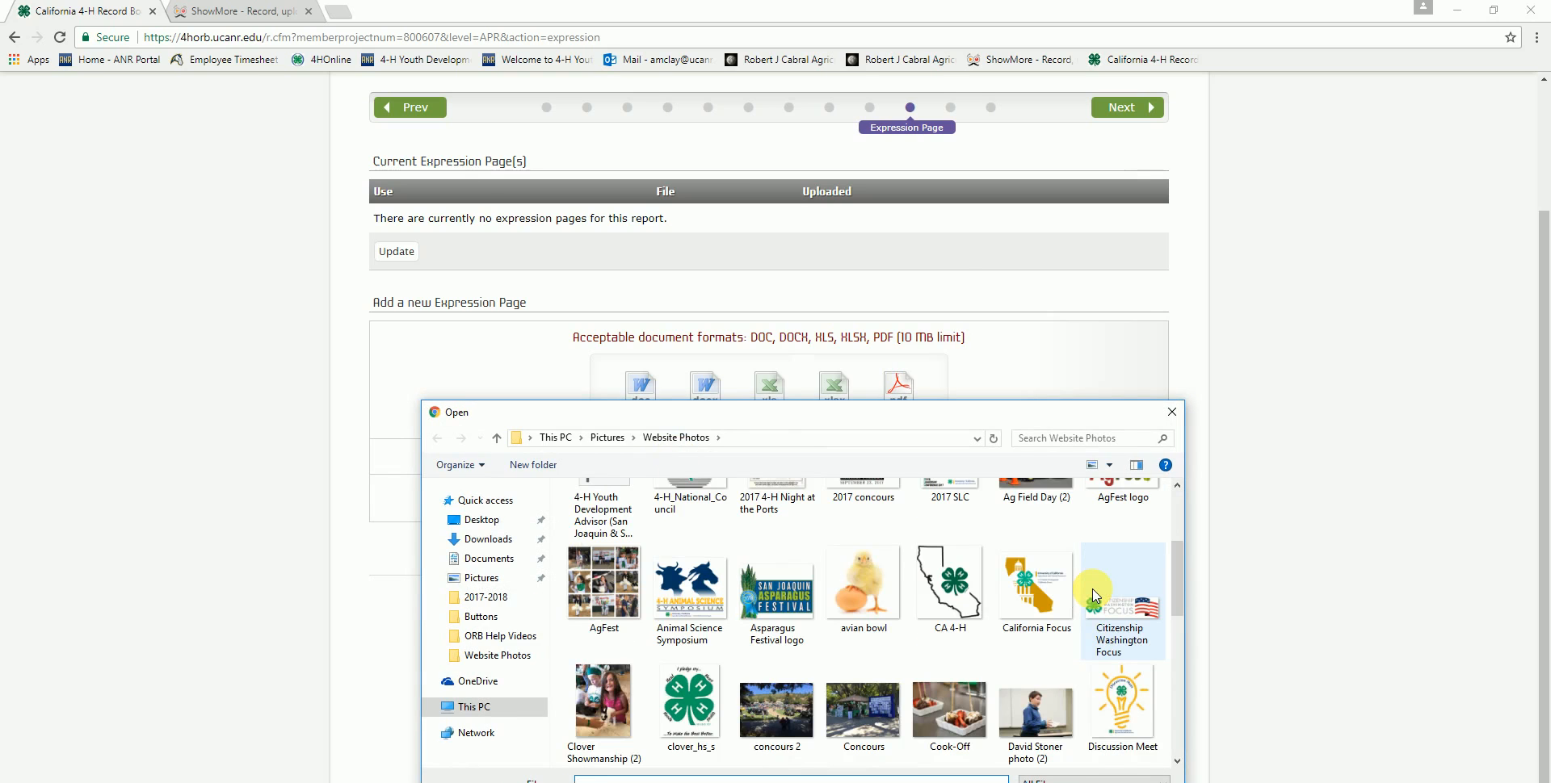
pyautogui.scroll(1, 1093, 595)
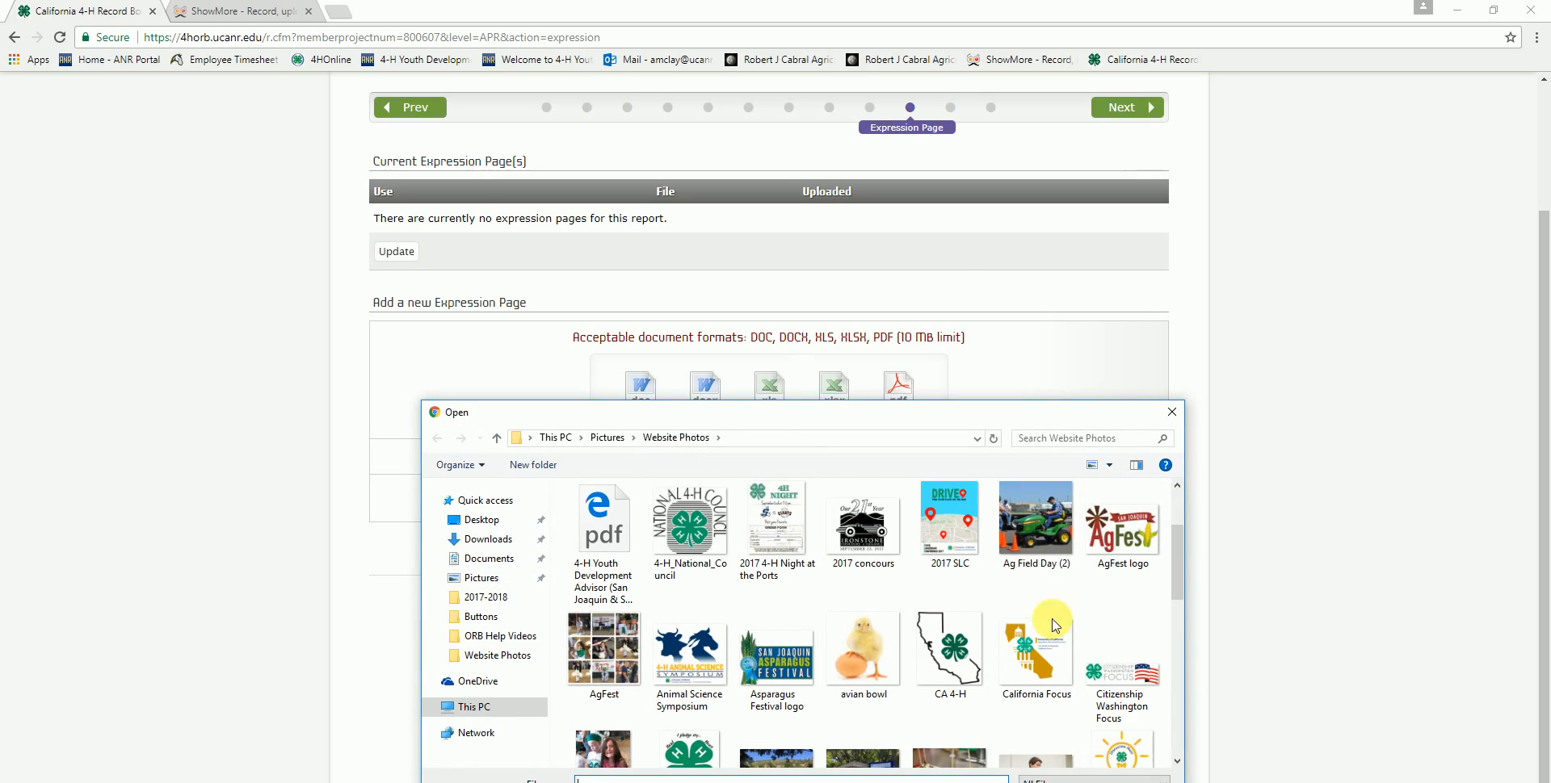
pyautogui.click(492, 525)
pyautogui.scroll(-6, 805, 611)
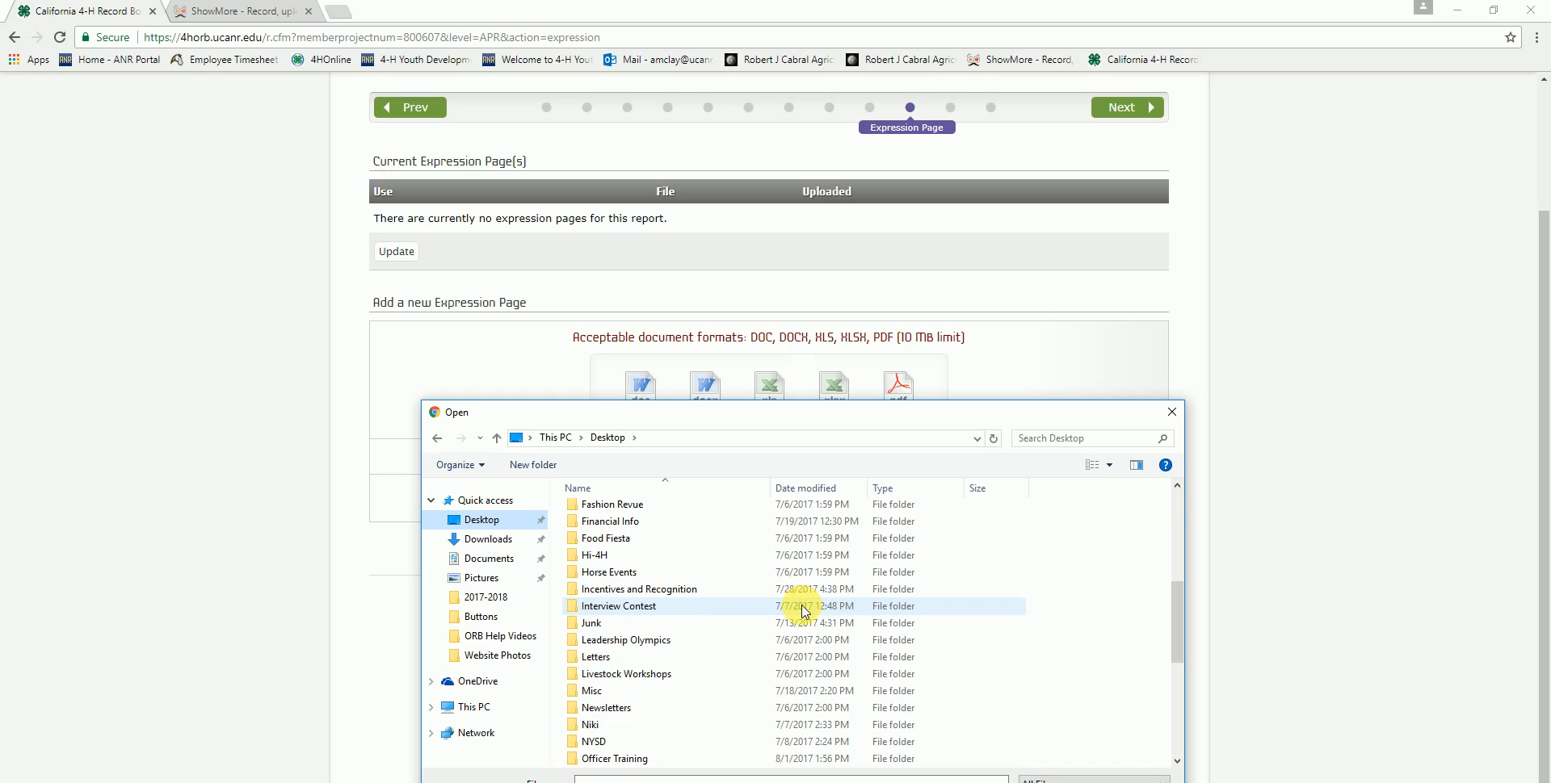
pyautogui.doubleClick(679, 606)
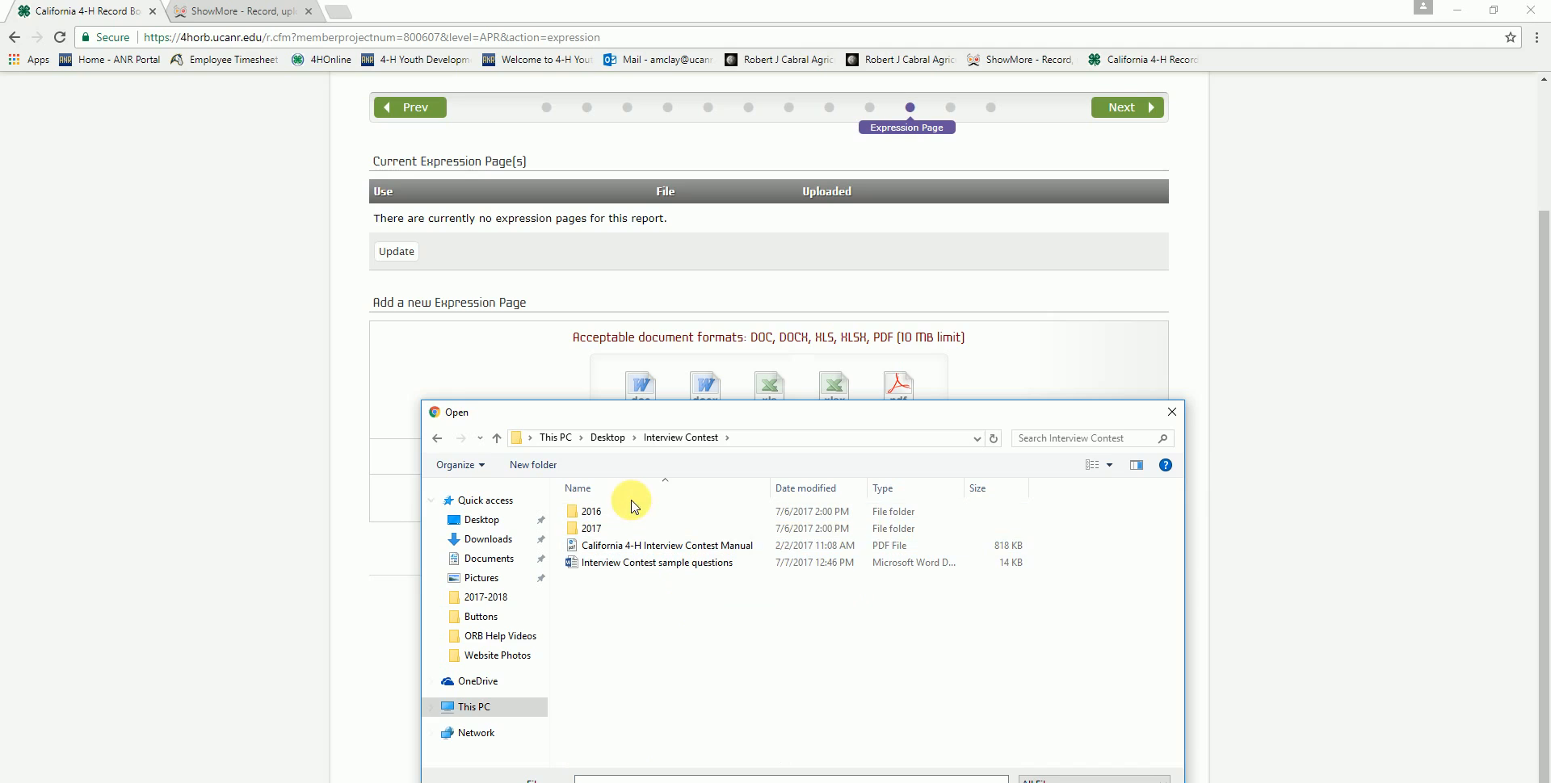
pyautogui.doubleClick(632, 529)
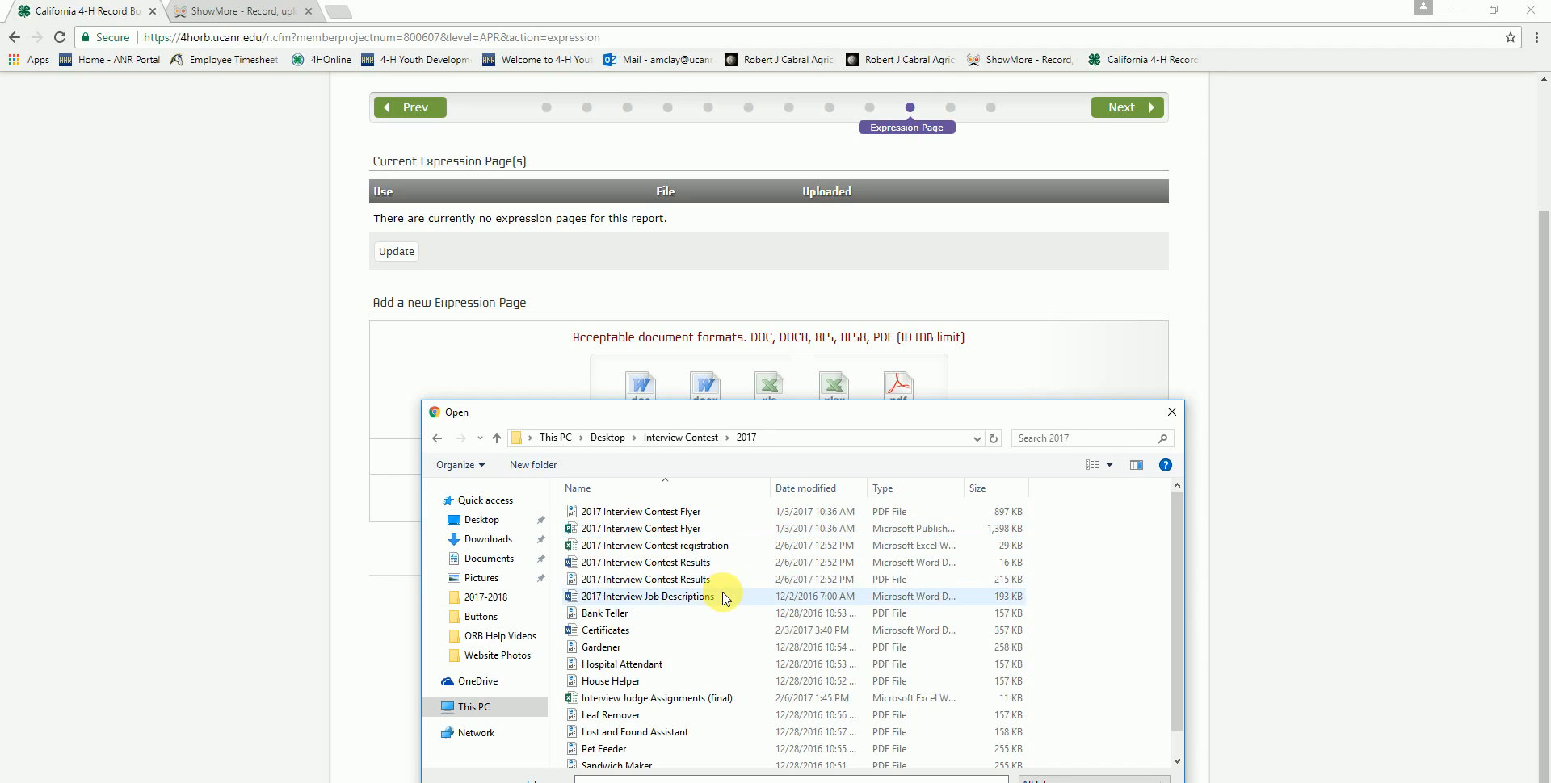
pyautogui.doubleClick(682, 511)
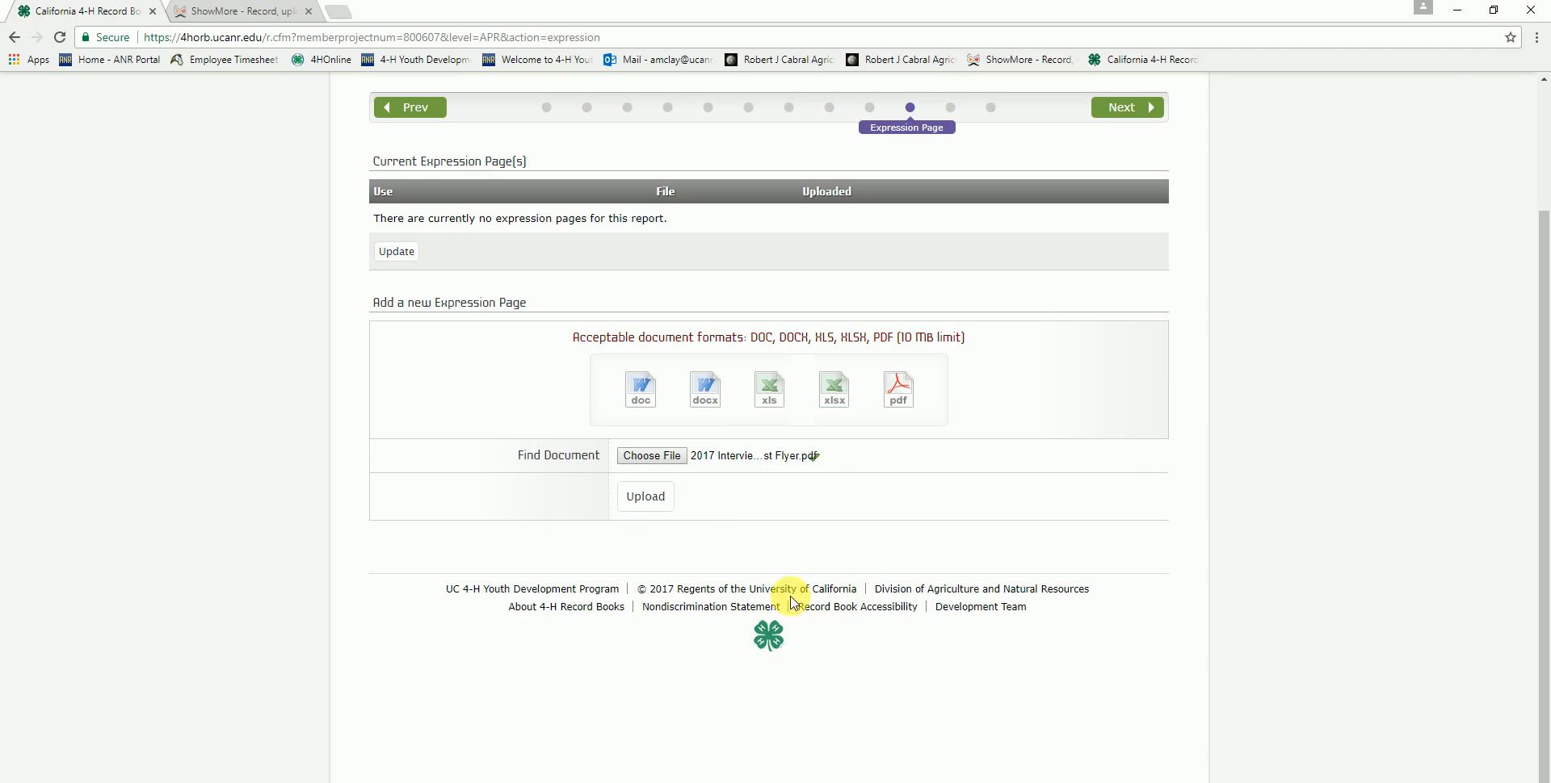
pyautogui.click(646, 497)
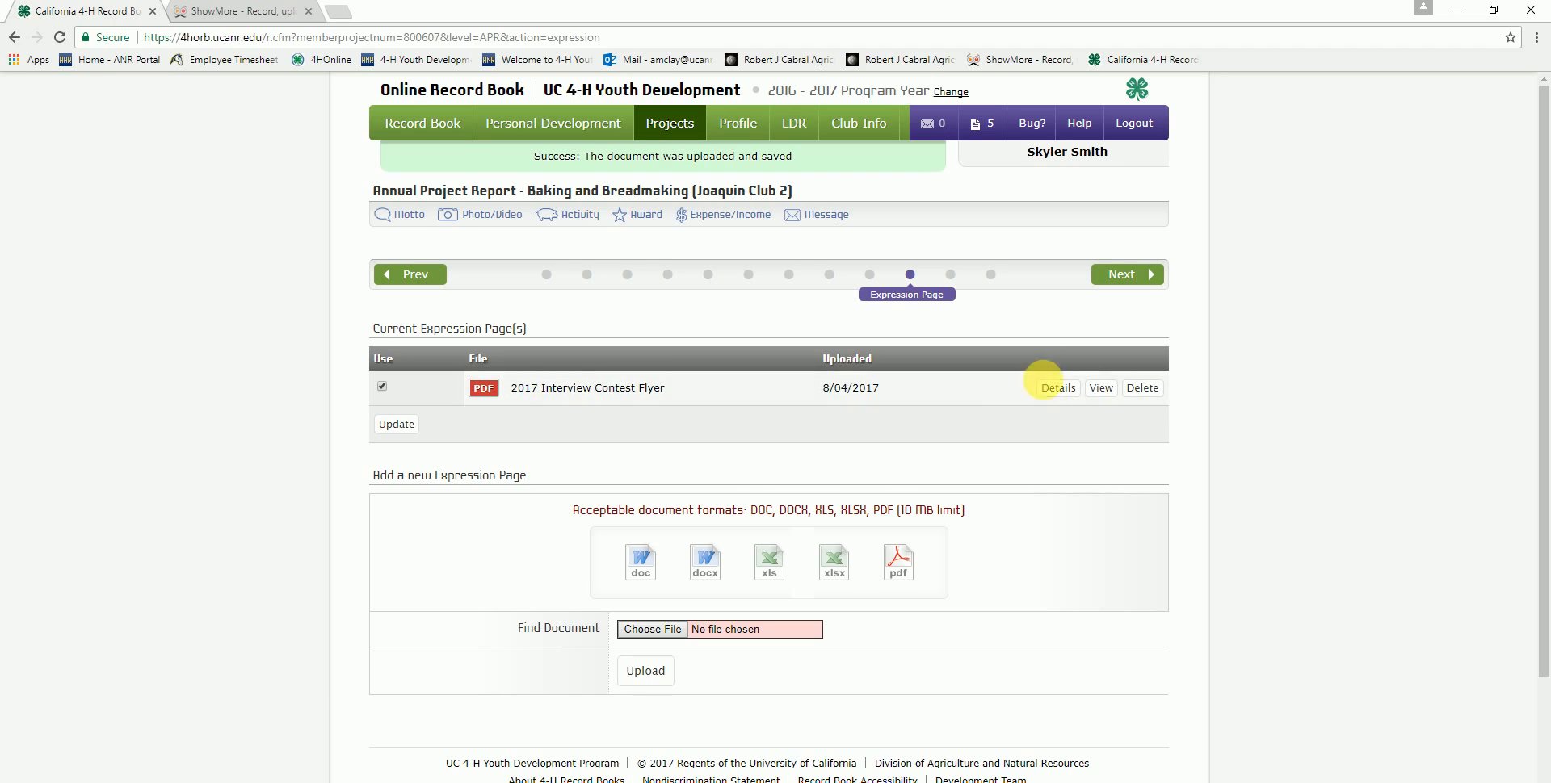
# - View the uploaded 2017 Interview Contest Flyer and return to the Expression Page section
pyautogui.click(1101, 387)
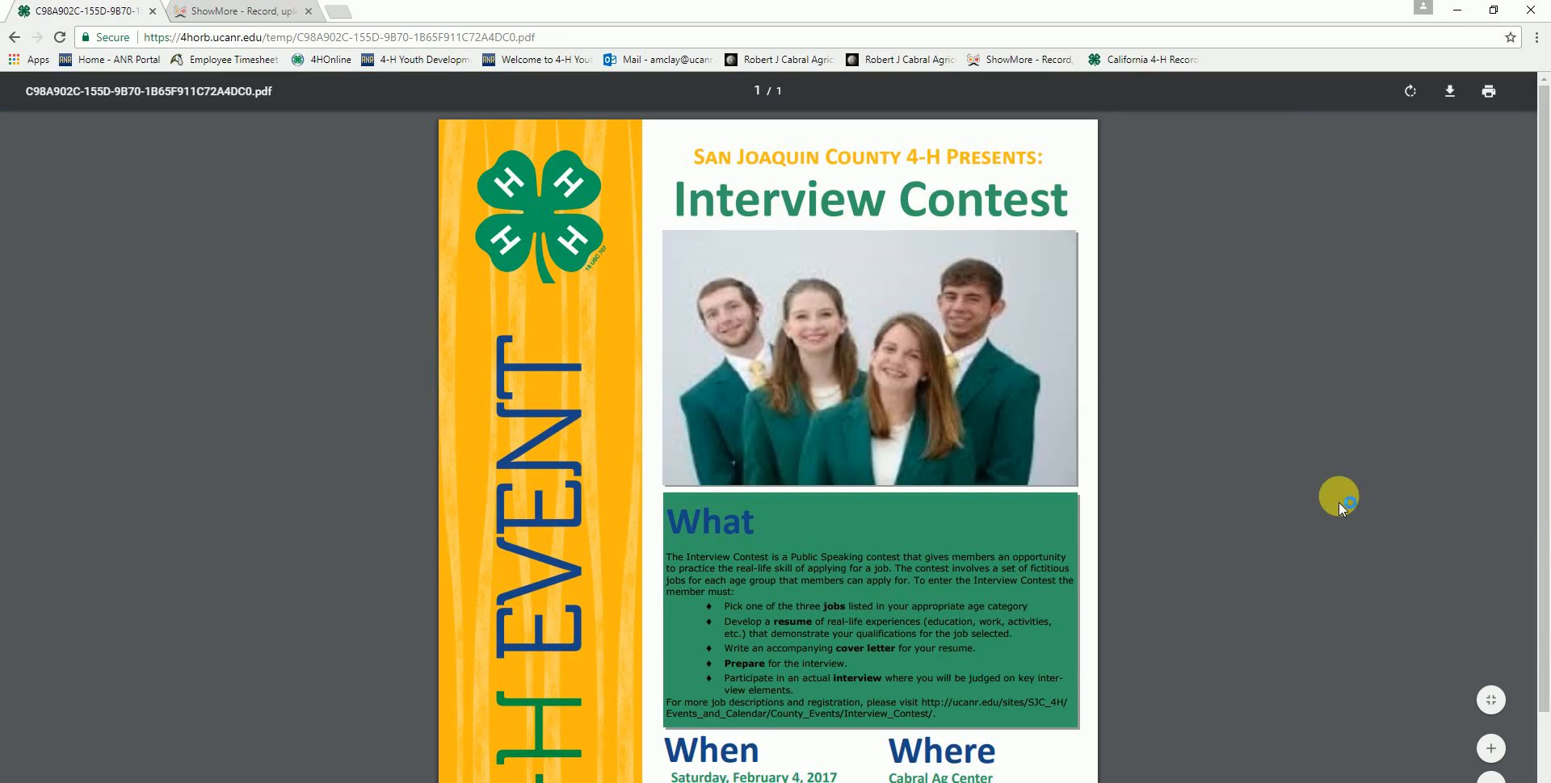
pyautogui.scroll(-2, 1127, 365)
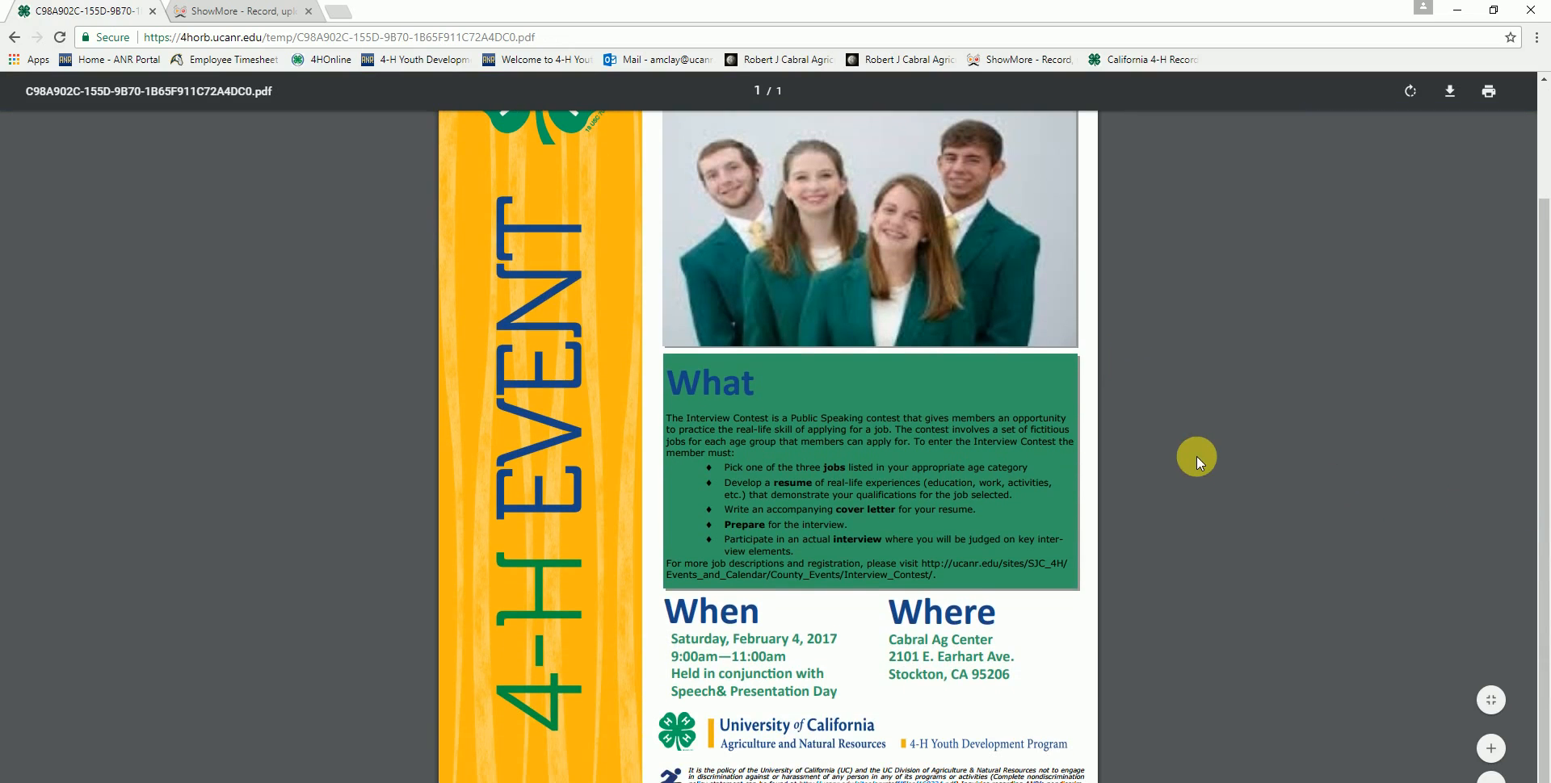
pyautogui.scroll(2, 1196, 457)
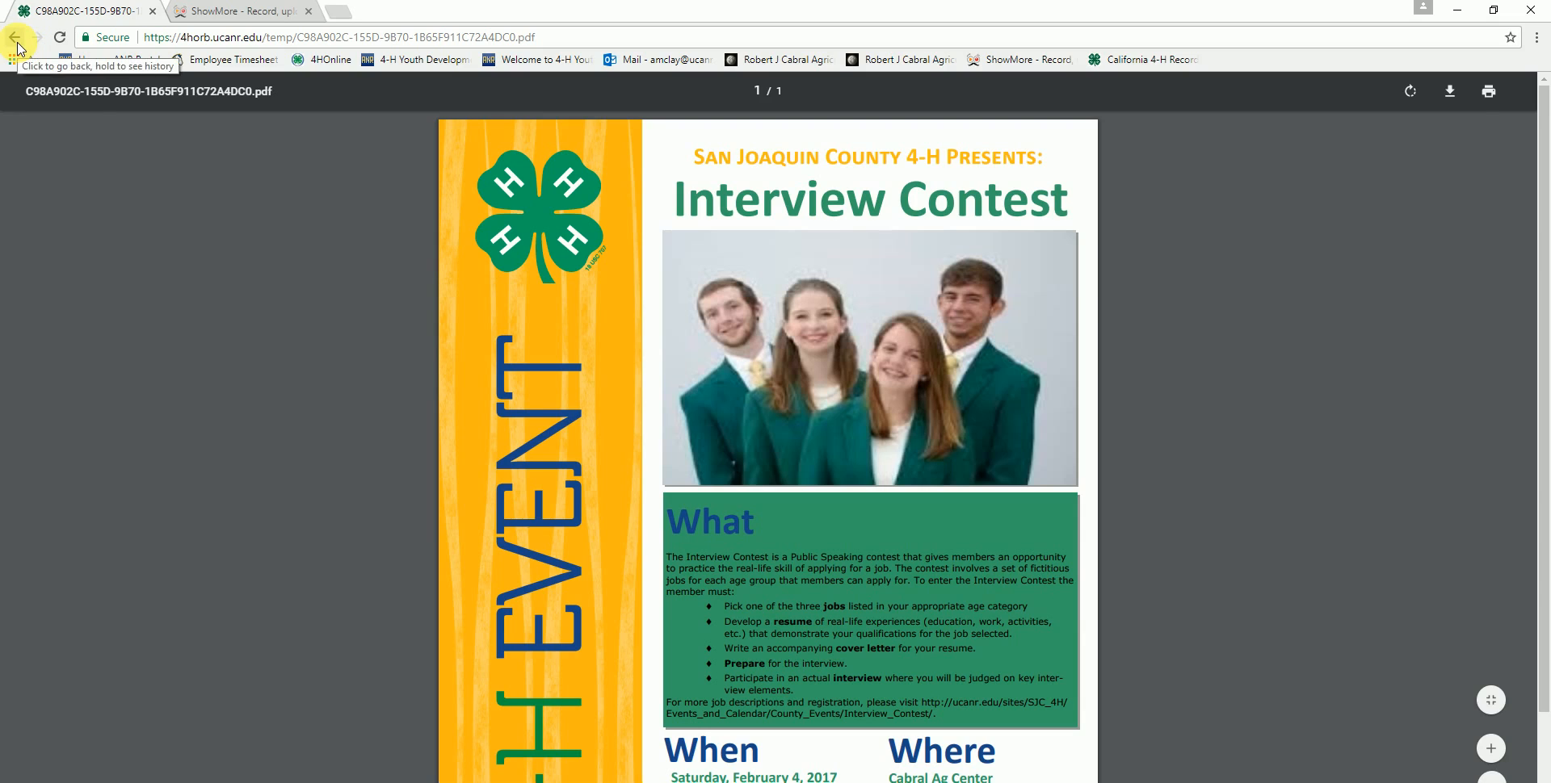
pyautogui.click(16, 42)
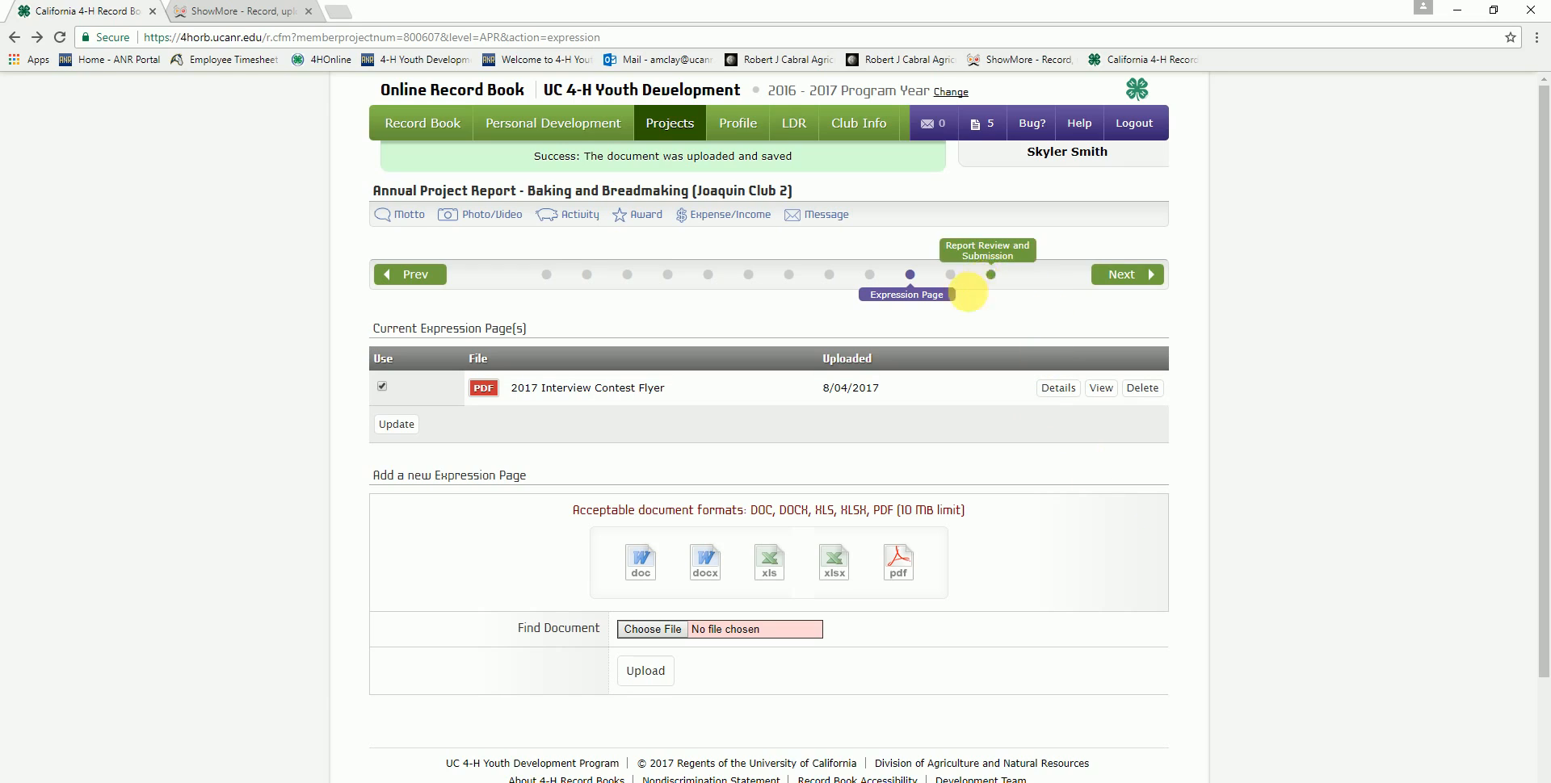
# - Go to the Leadership Development Report section and review its project details and the Pre and Post upload areas
pyautogui.click(952, 277)
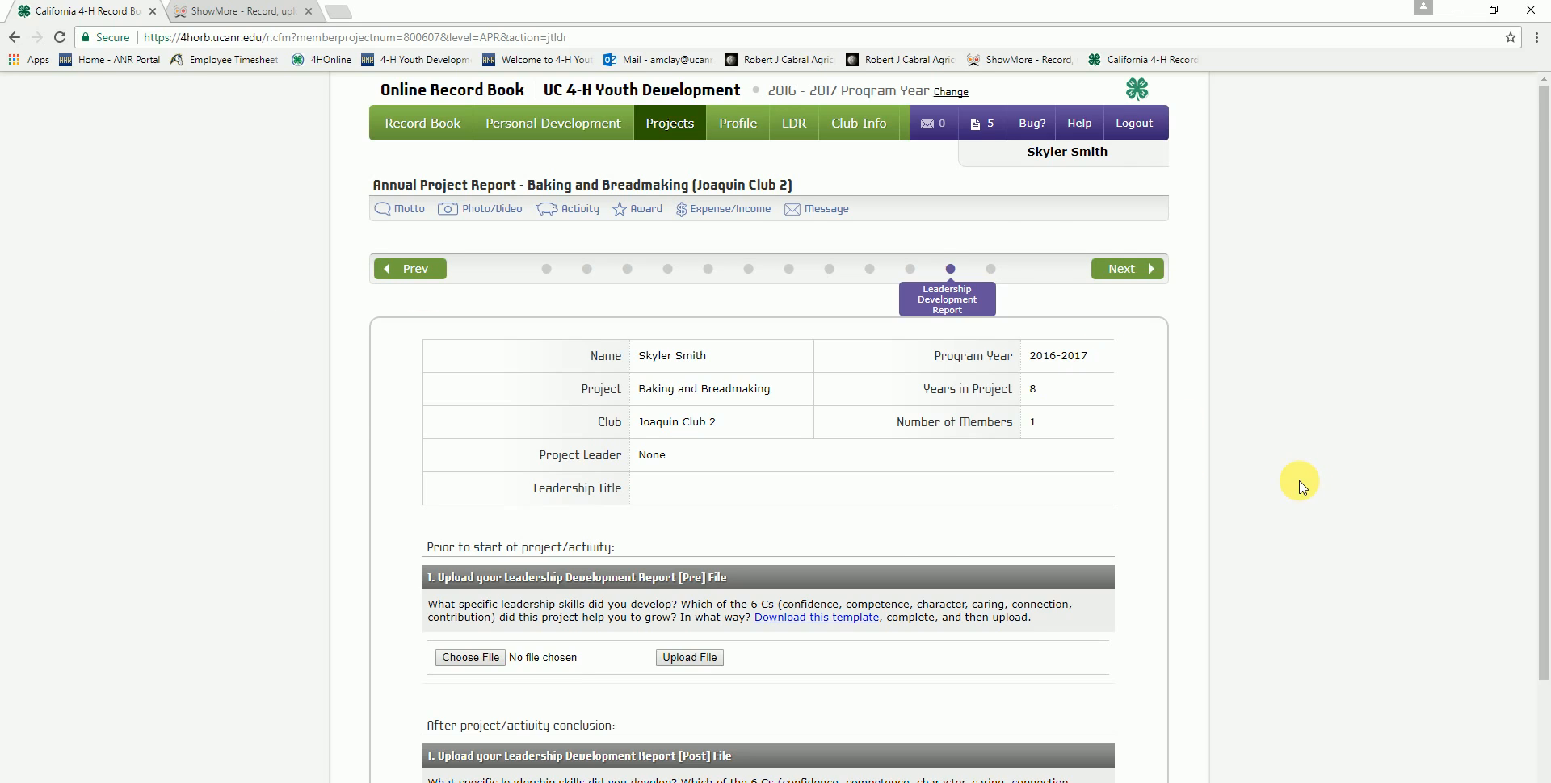
pyautogui.scroll(-2, 1300, 484)
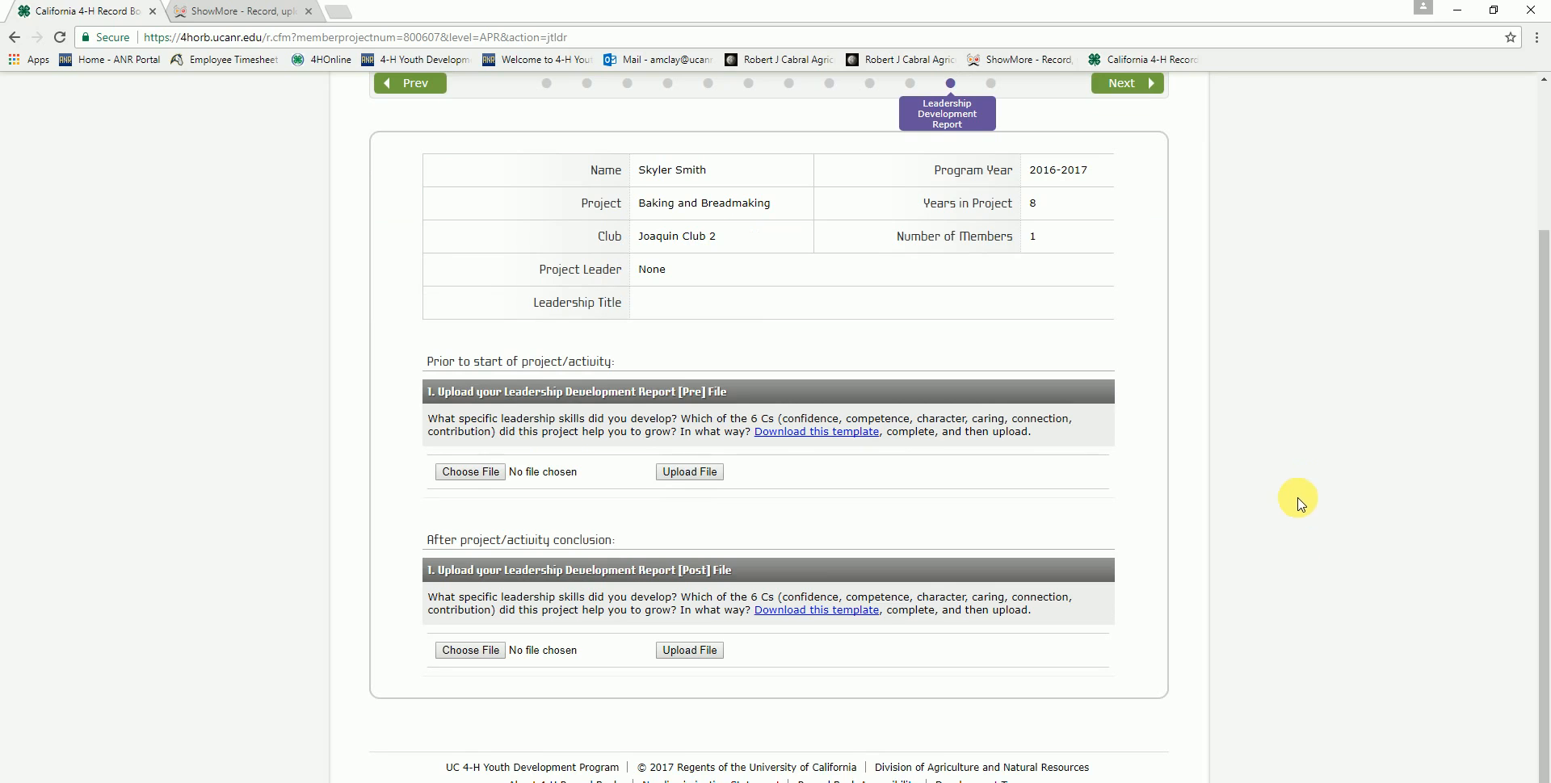
pyautogui.scroll(2, 1304, 549)
pyautogui.scroll(1, 1306, 557)
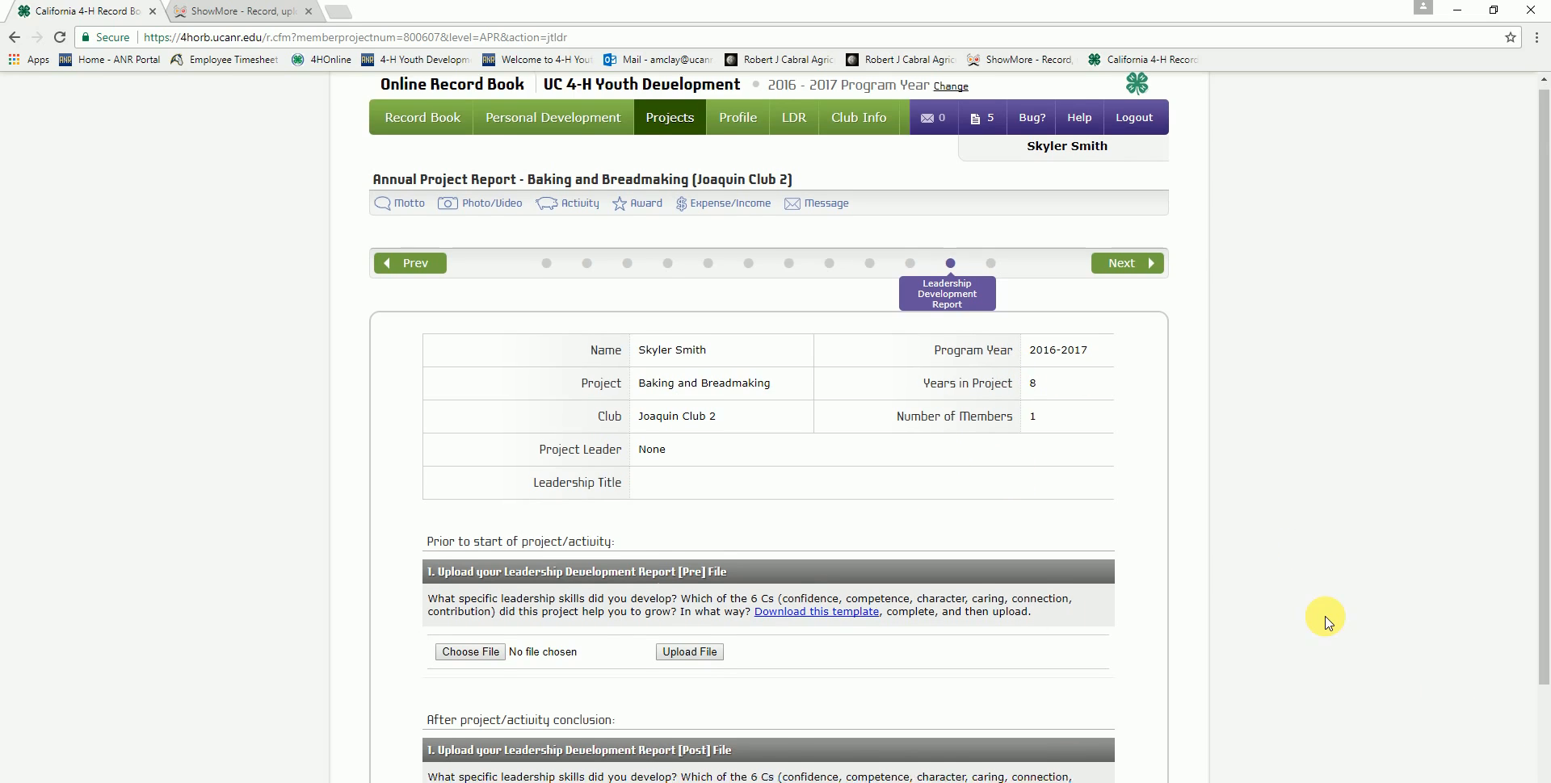
pyautogui.scroll(-2, 1221, 616)
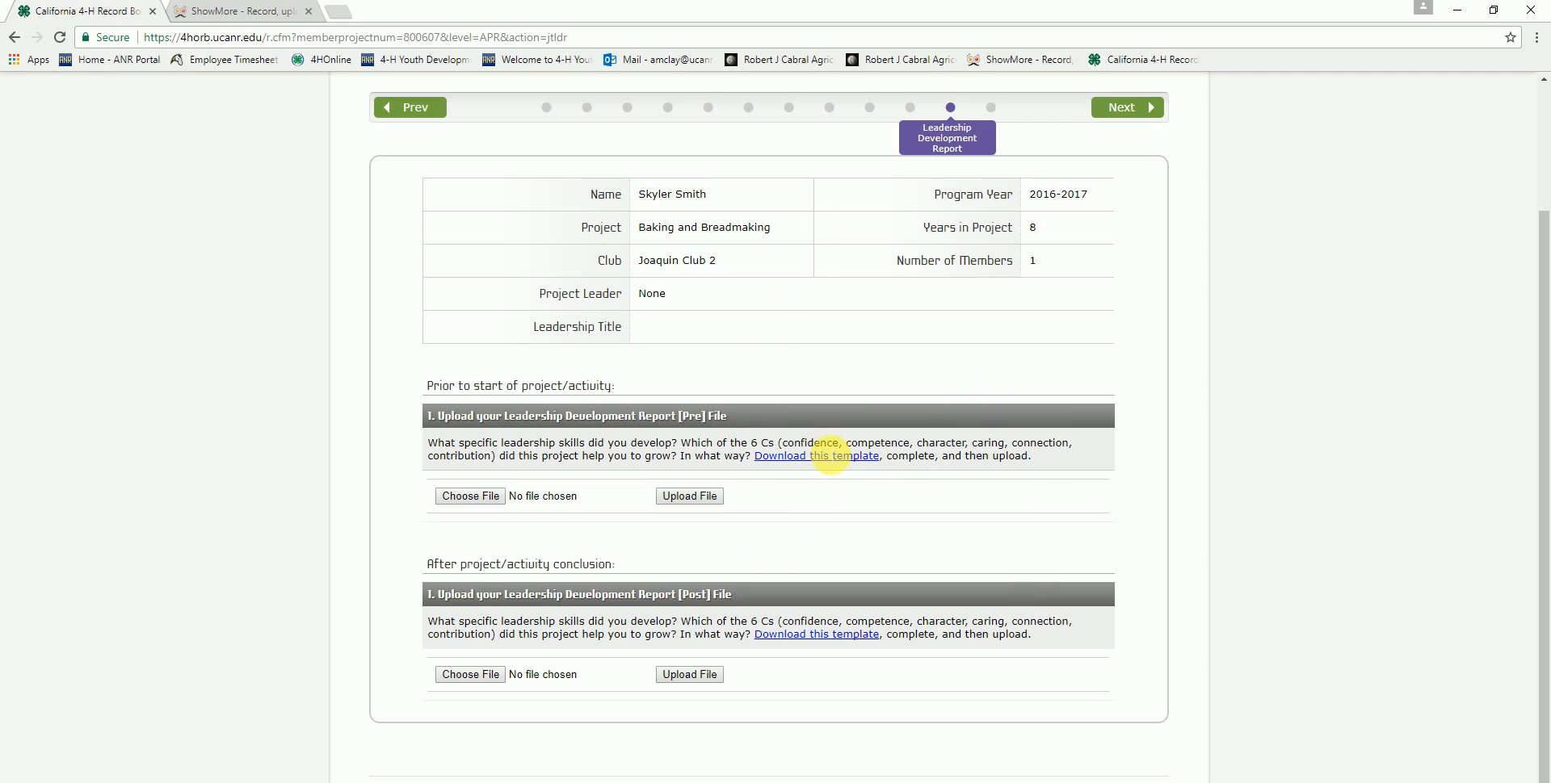
# - Open the Pre report template in Word, enable editing, and enter "hgfaoufheoiuwahgfpo" as the Project/Activity
pyautogui.click(832, 458)
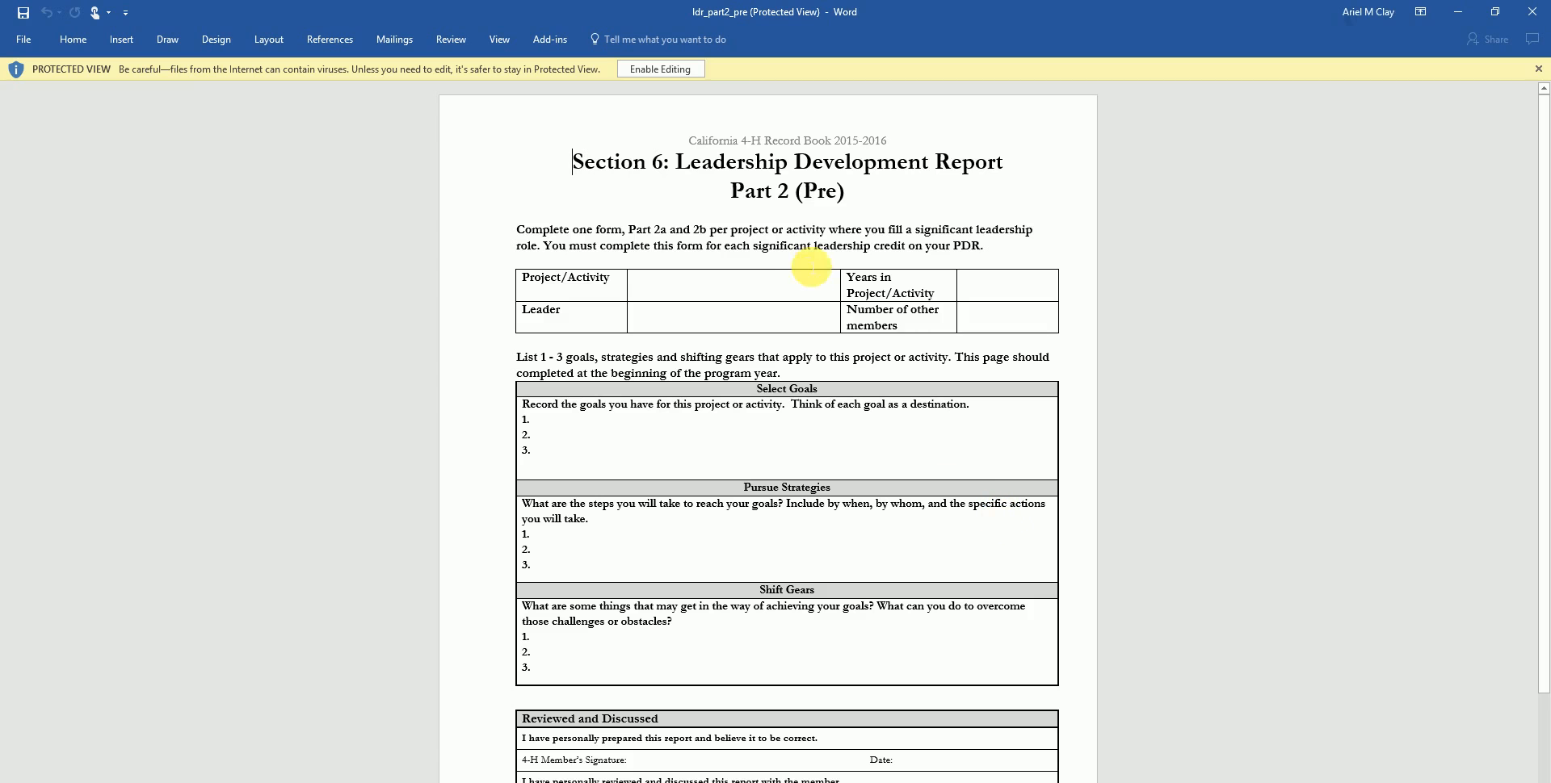
pyautogui.click(660, 69)
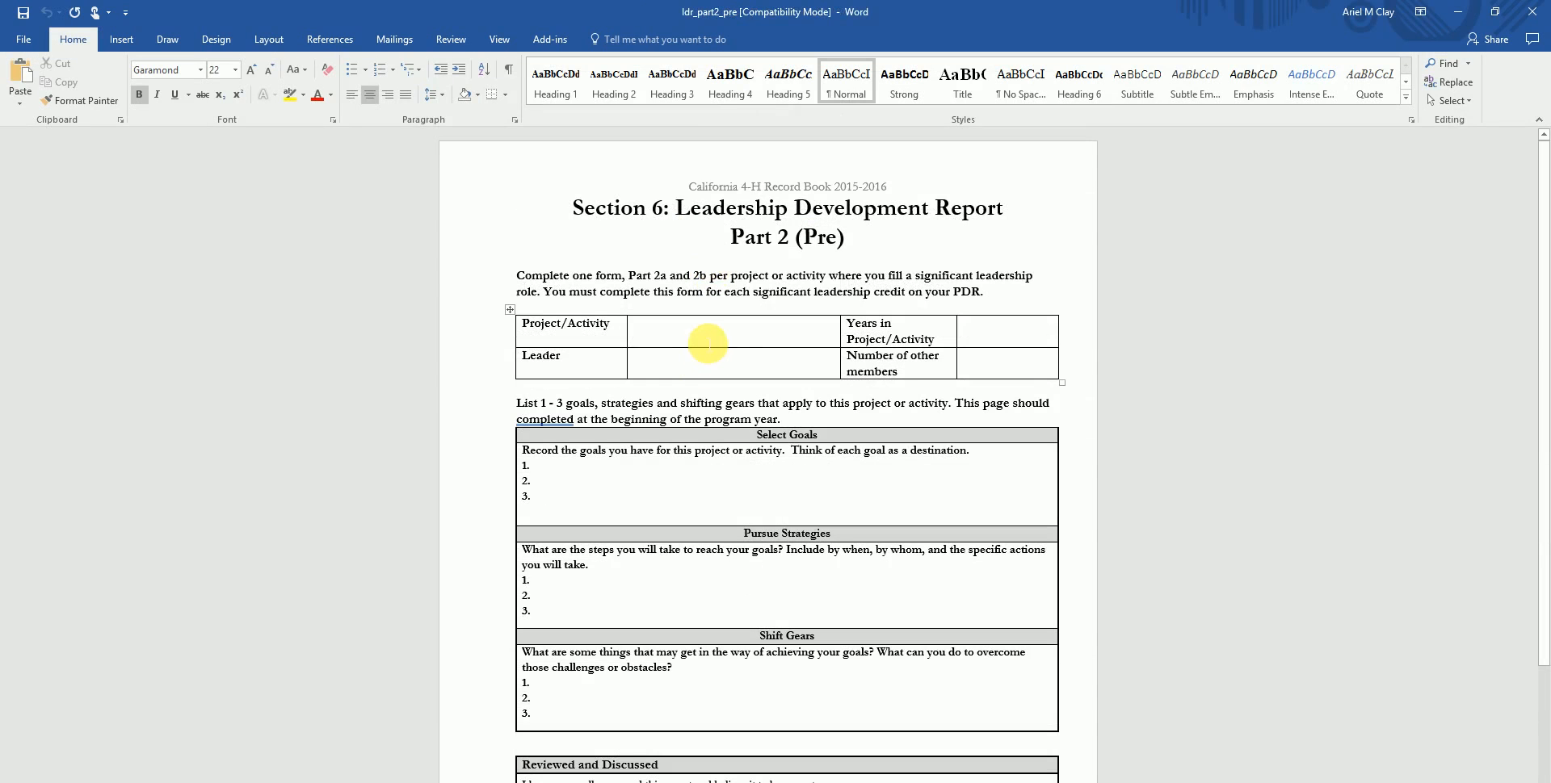
pyautogui.click(700, 335)
pyautogui.write('hgfaoufheoiuwahgfpo')
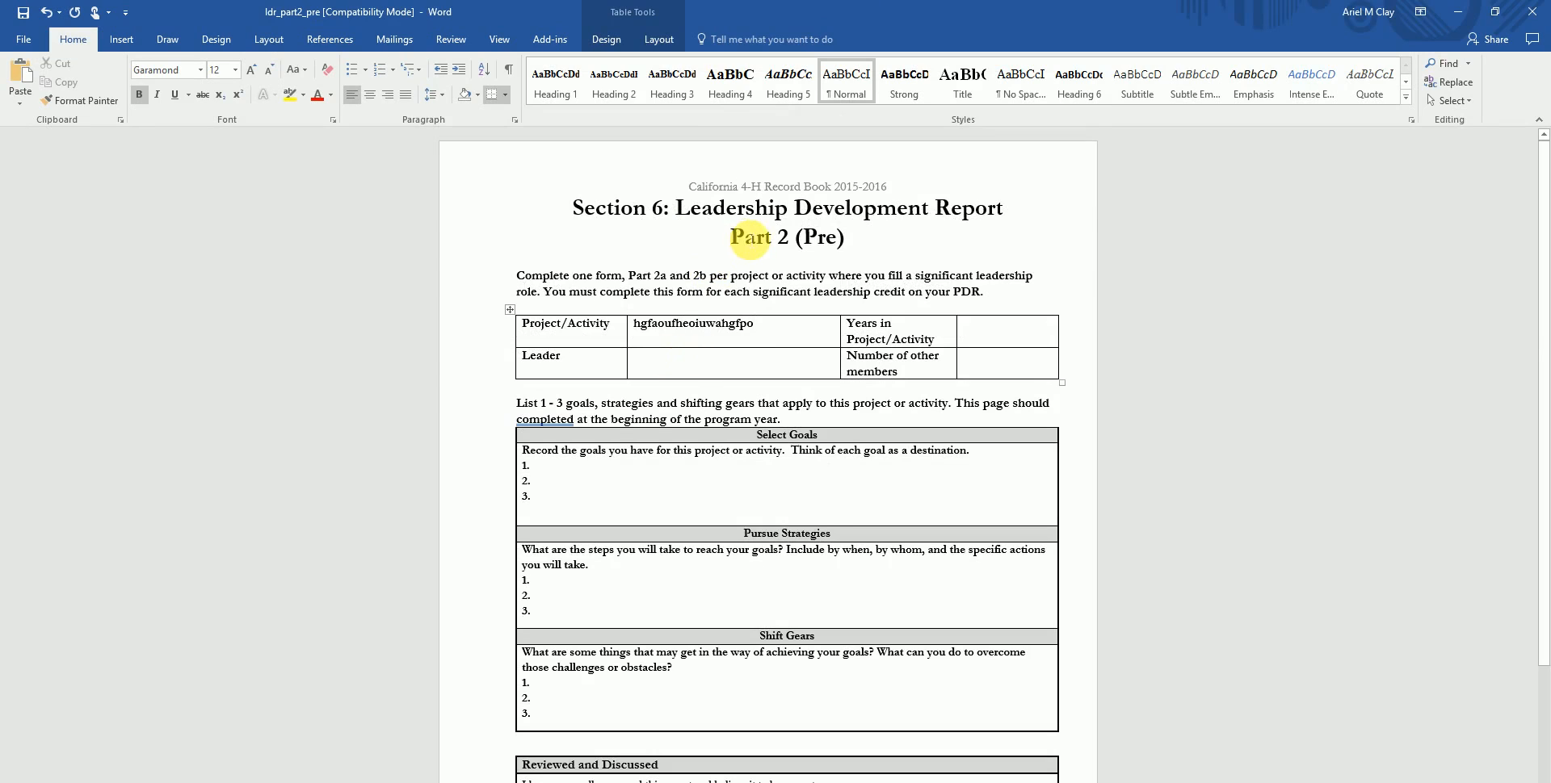
# - Look through the rest of the Pre template and close it without saving the changes
pyautogui.scroll(-3, 747, 285)
pyautogui.scroll(3, 889, 443)
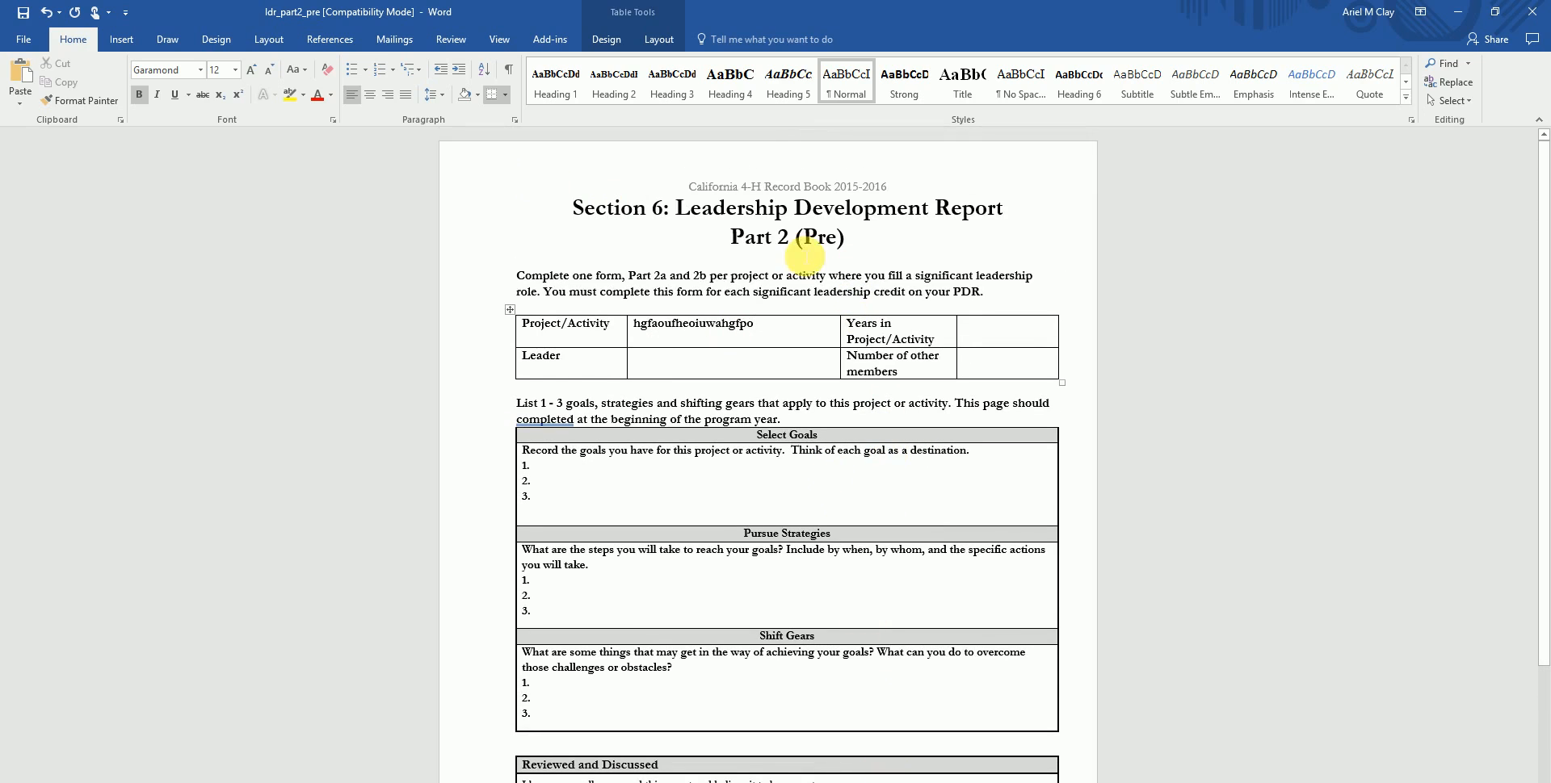
pyautogui.click(1533, 12)
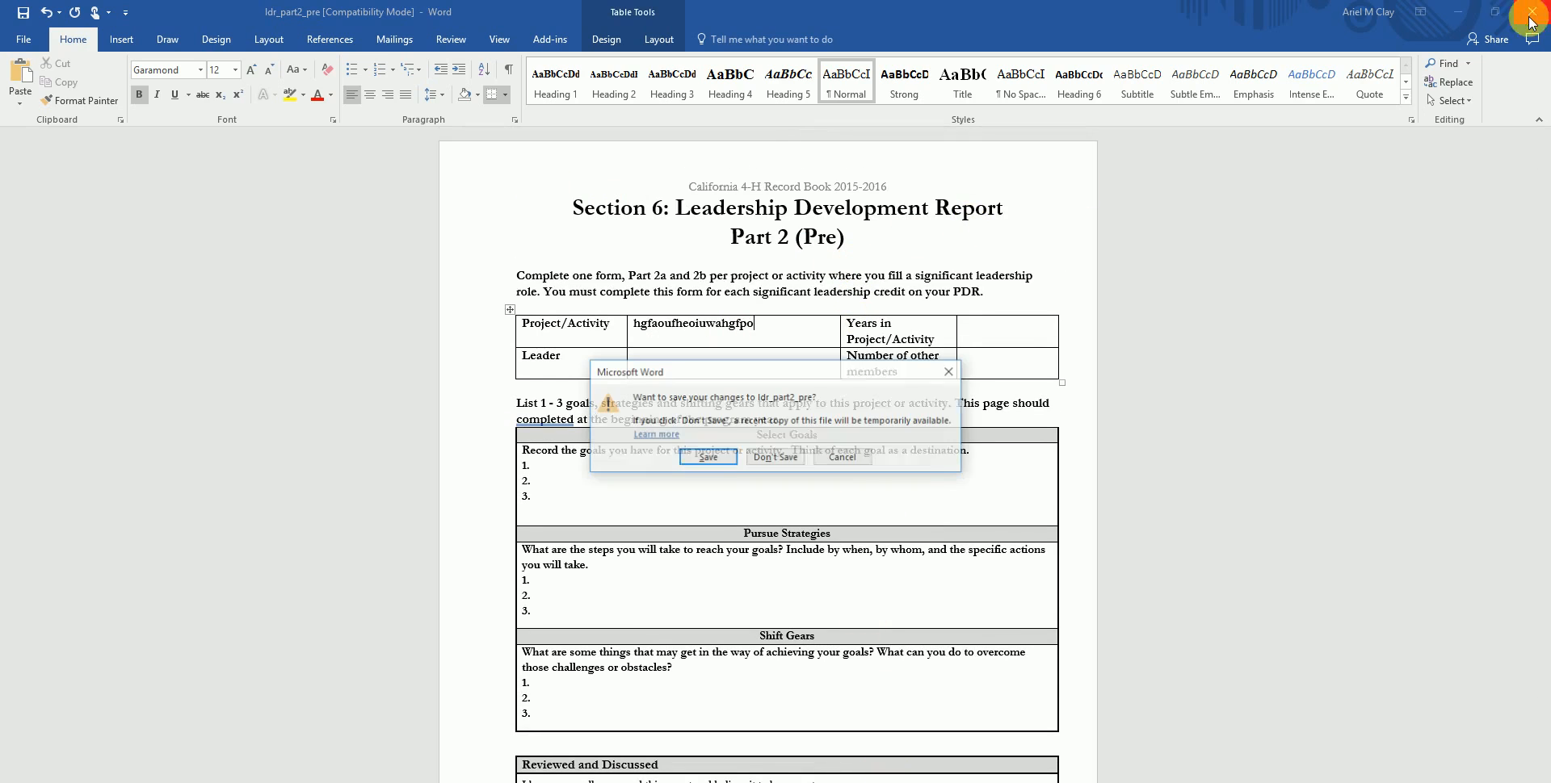
pyautogui.click(762, 465)
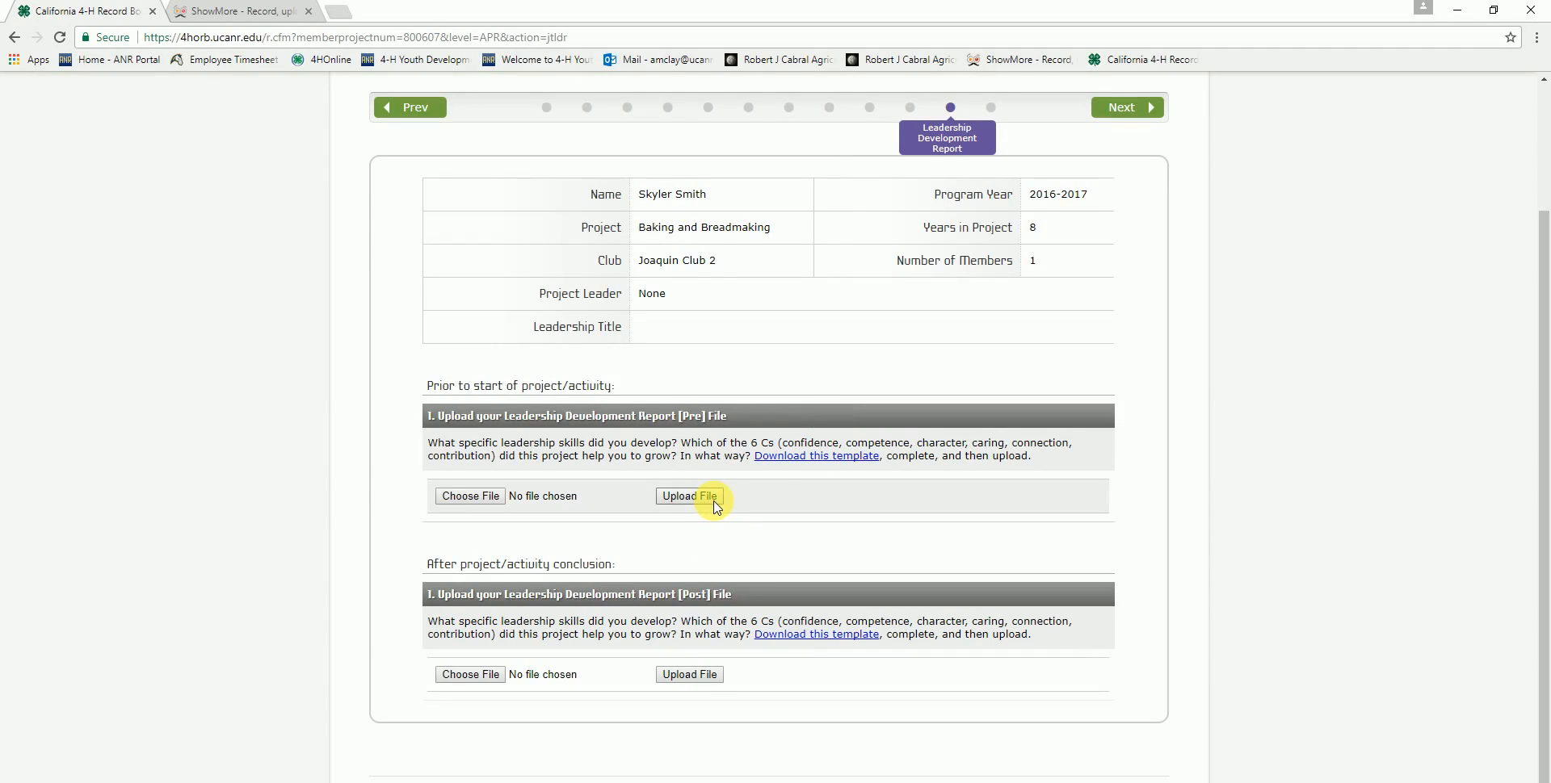
# - Go to the Report Review and Submission section and examine the whole report, including its submission area
pyautogui.scroll(-1, 790, 484)
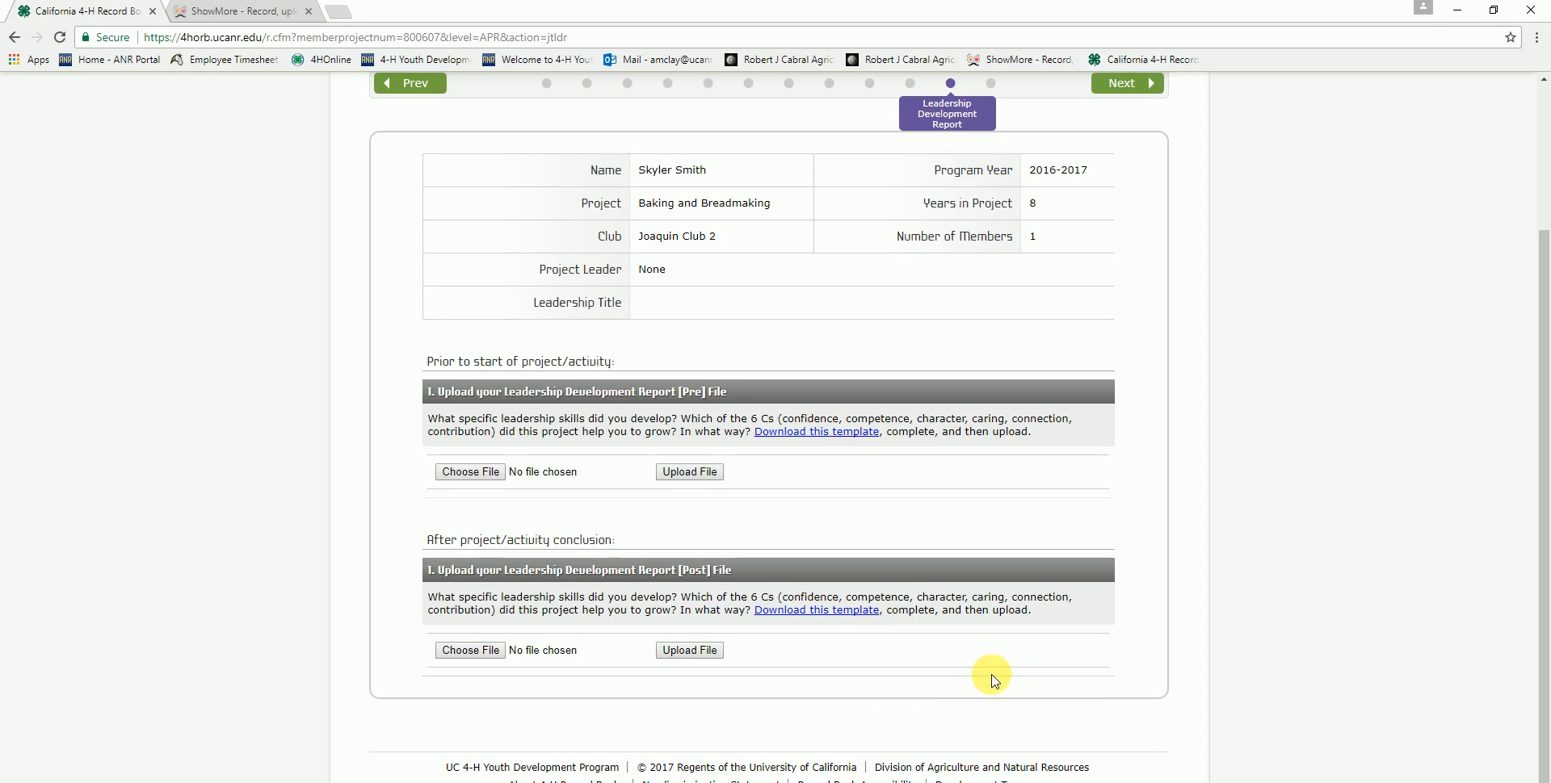
pyautogui.scroll(3, 994, 681)
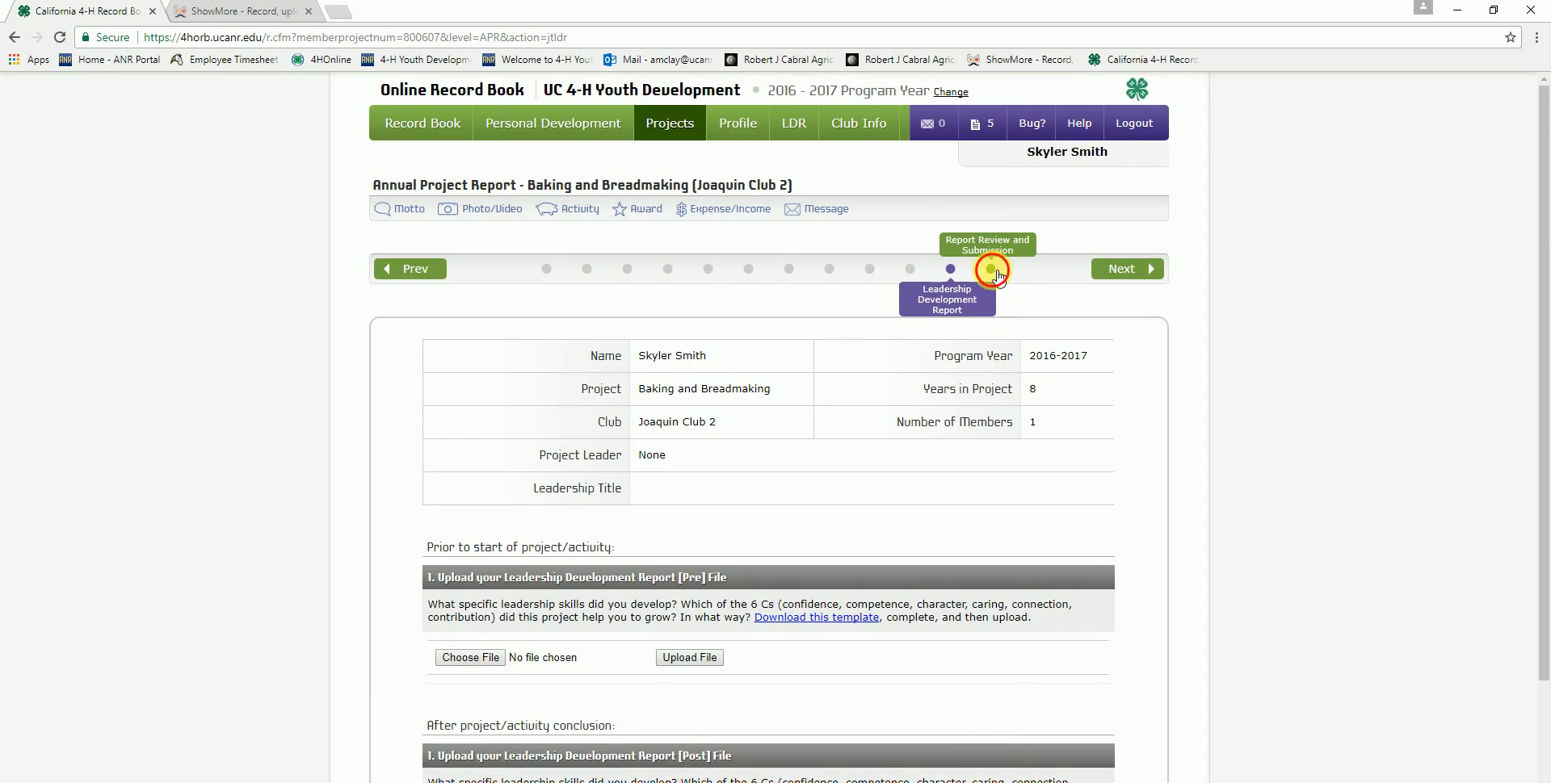
pyautogui.click(991, 269)
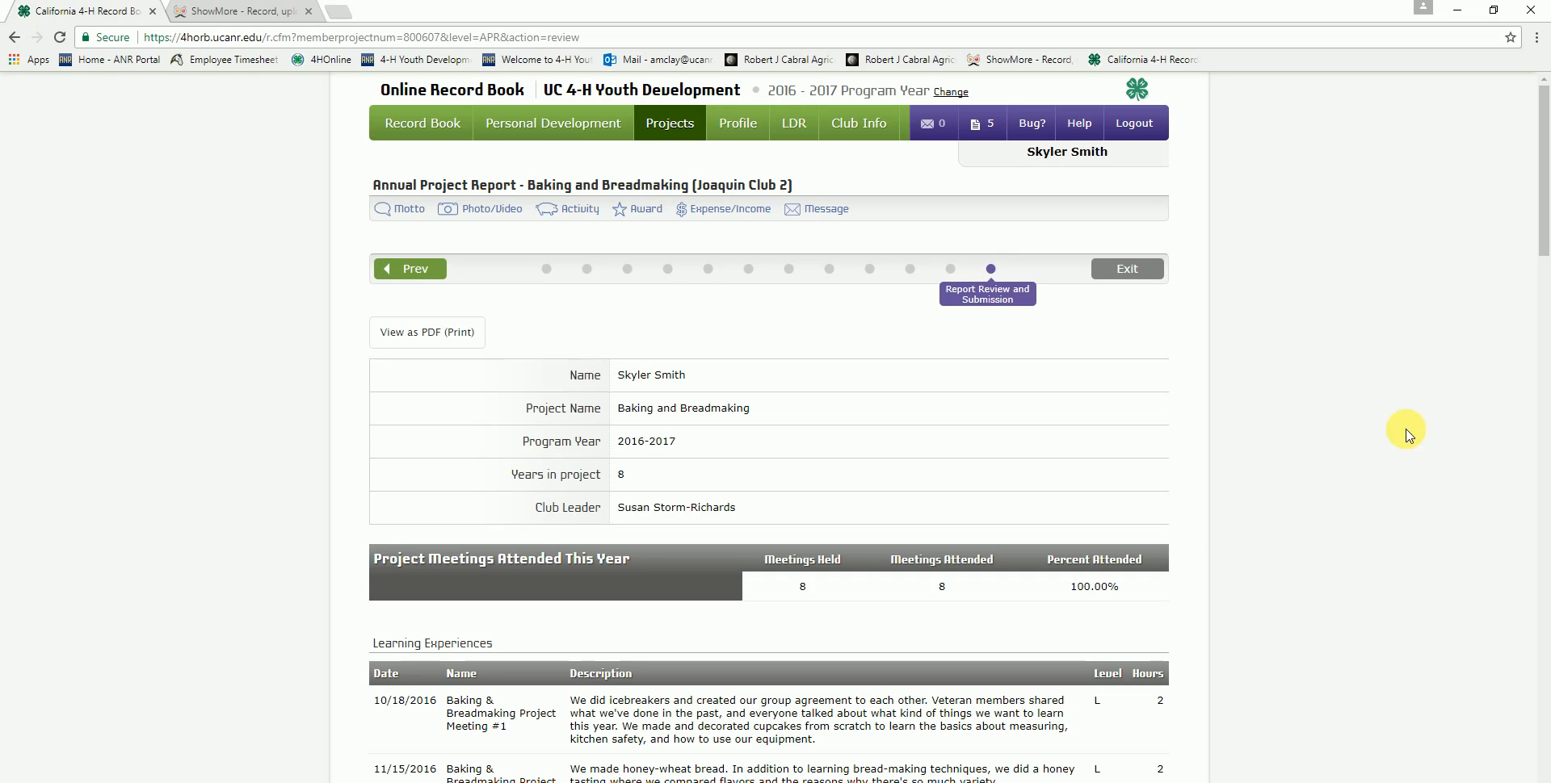
pyautogui.scroll(-15, 1317, 454)
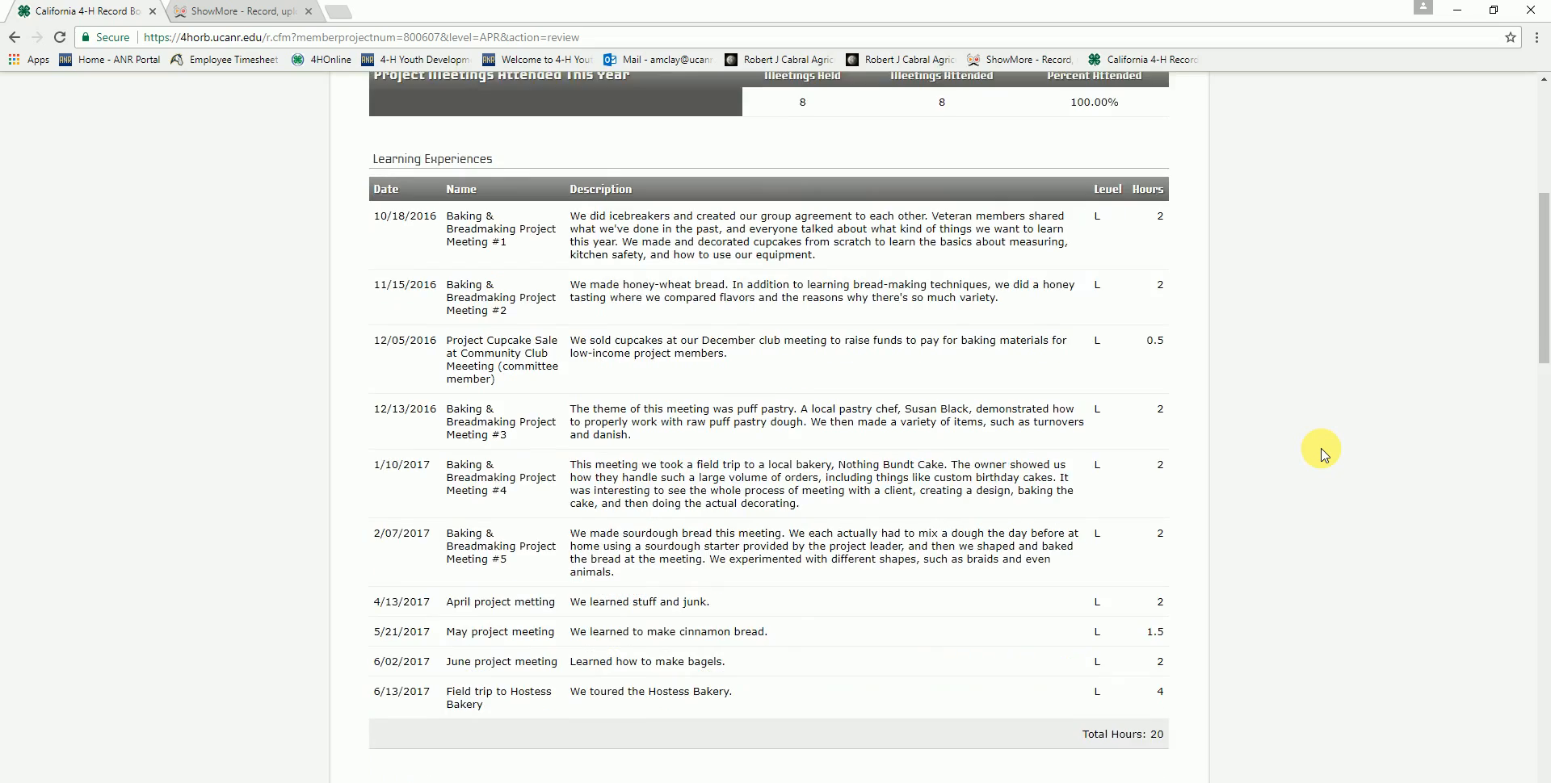
pyautogui.scroll(-20, 1321, 452)
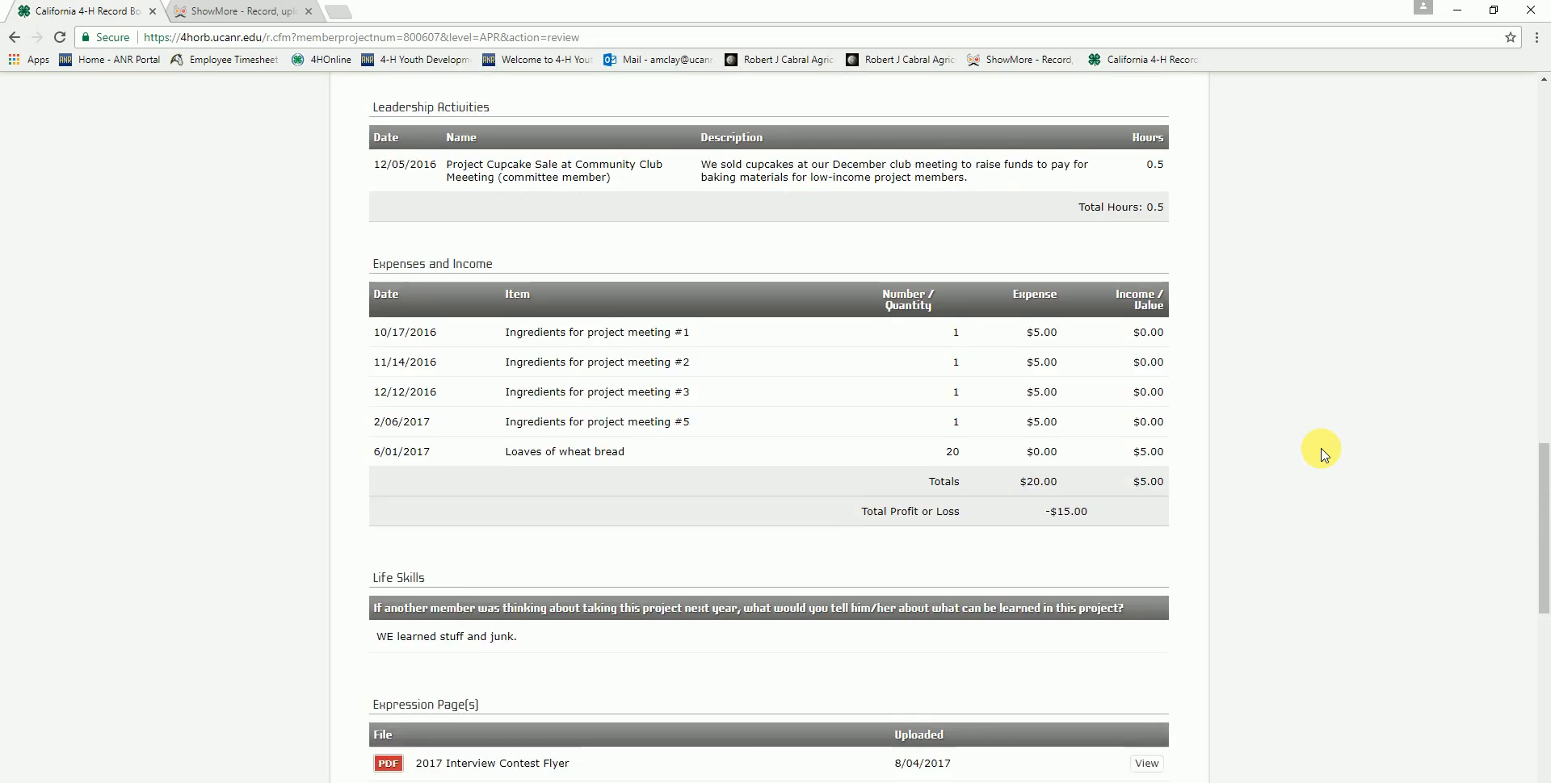
pyautogui.scroll(-3, 1321, 454)
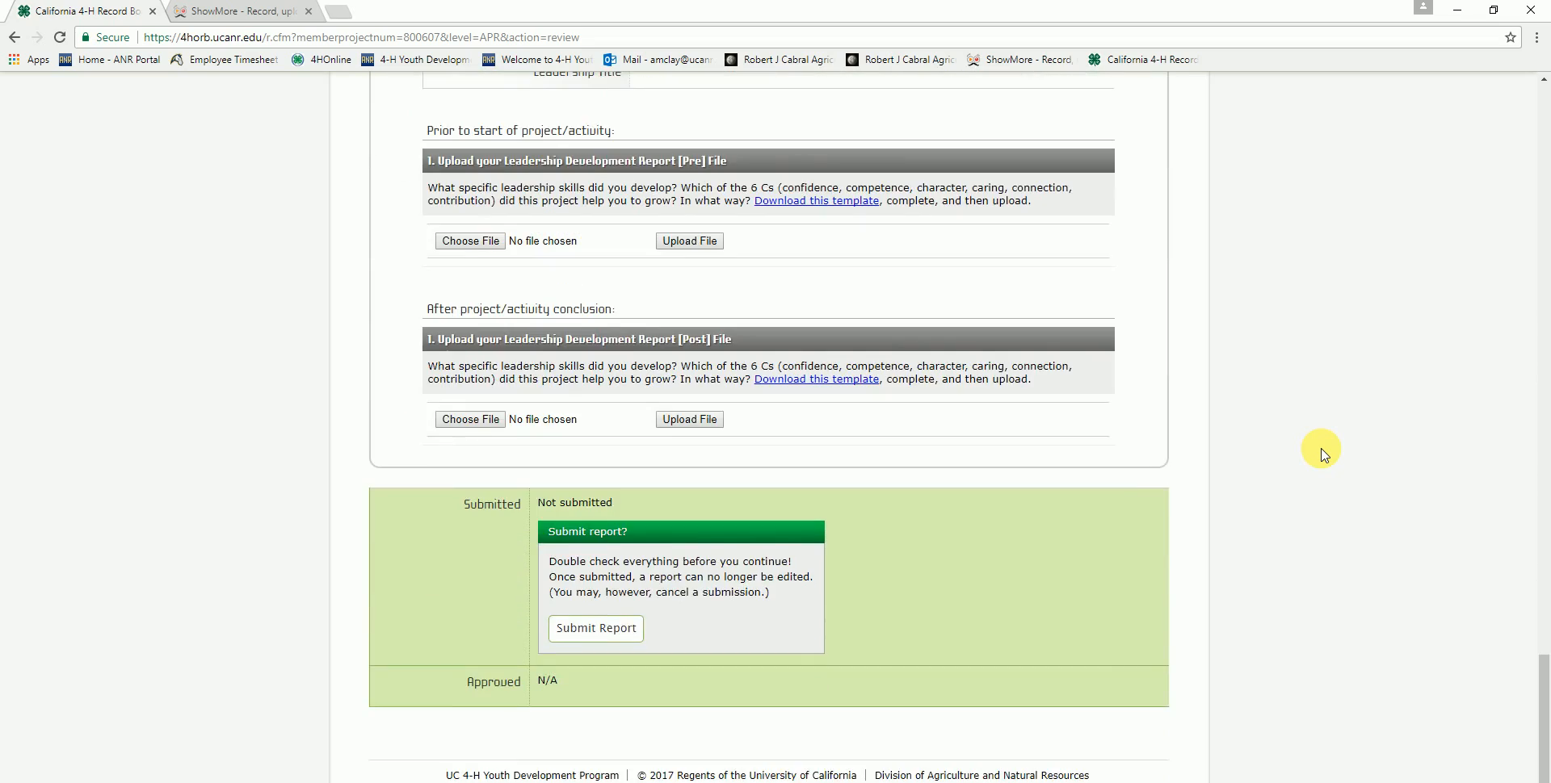
pyautogui.scroll(6, 1321, 454)
pyautogui.scroll(15, 1320, 454)
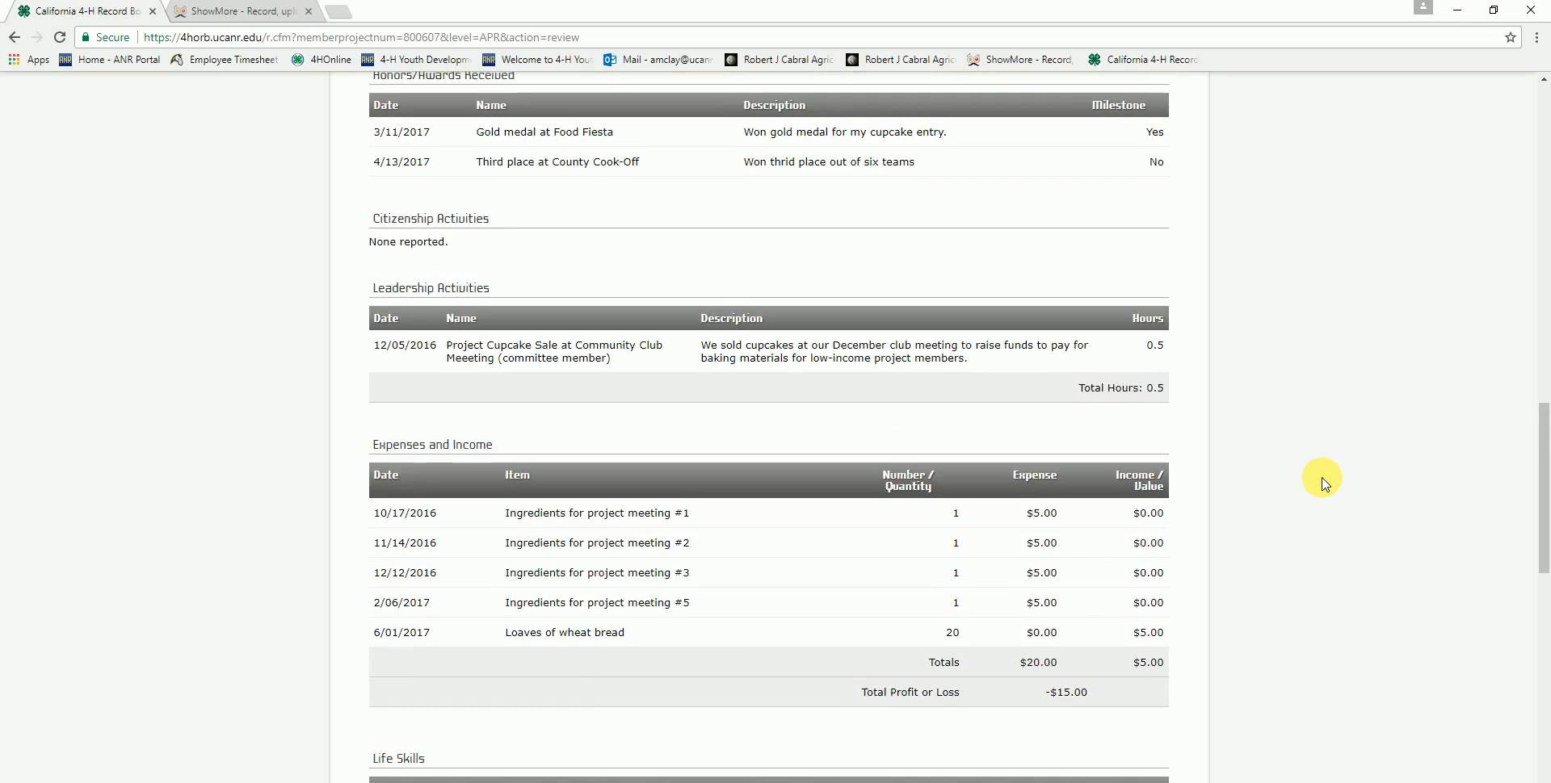
# - Look through the whole report again, open its PDF version and examine it through to the signature and reviewer comments section
pyautogui.scroll(7, 1325, 483)
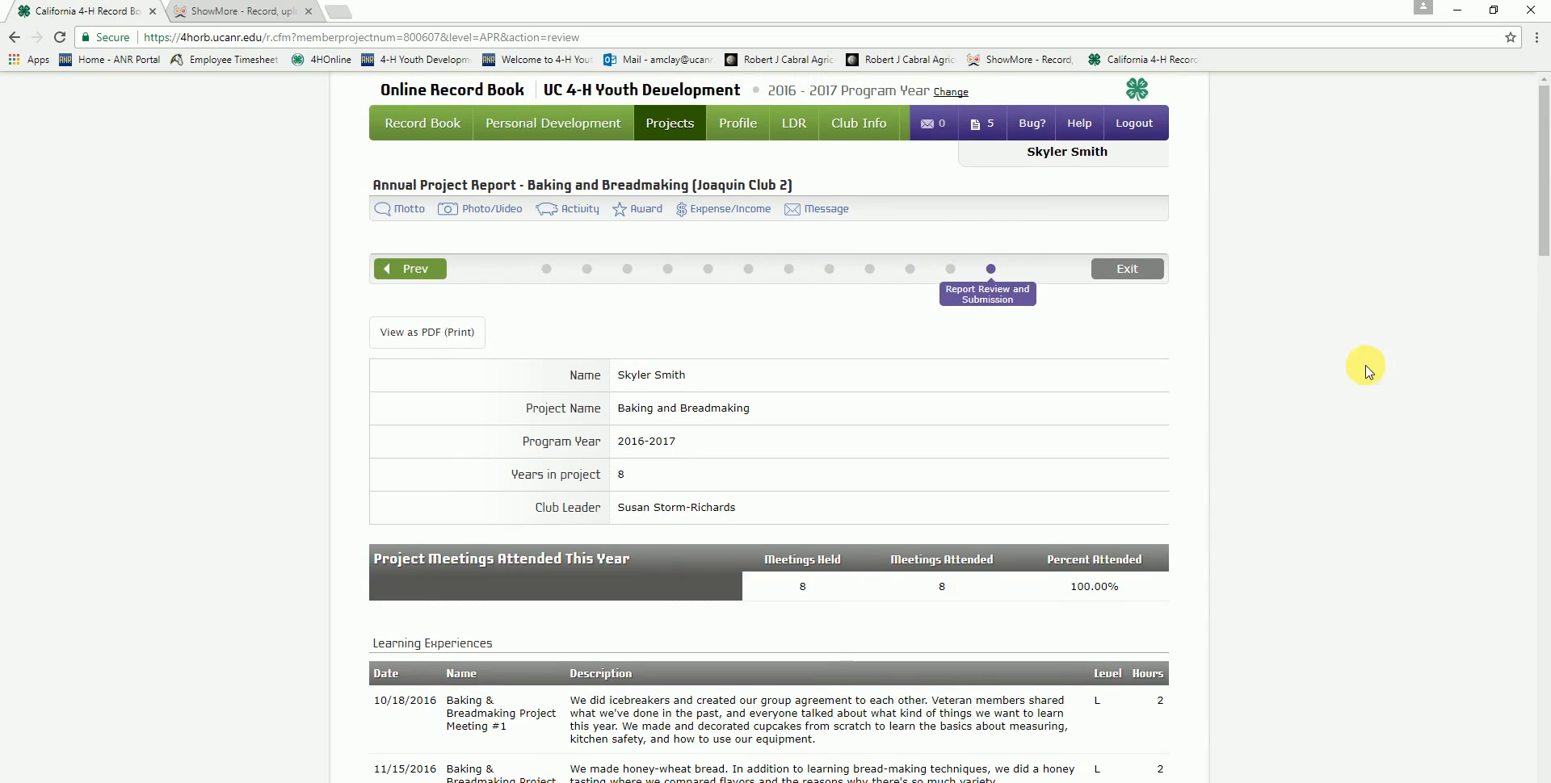
pyautogui.scroll(-8, 1317, 404)
pyautogui.scroll(-3, 1316, 401)
pyautogui.scroll(10, 1316, 402)
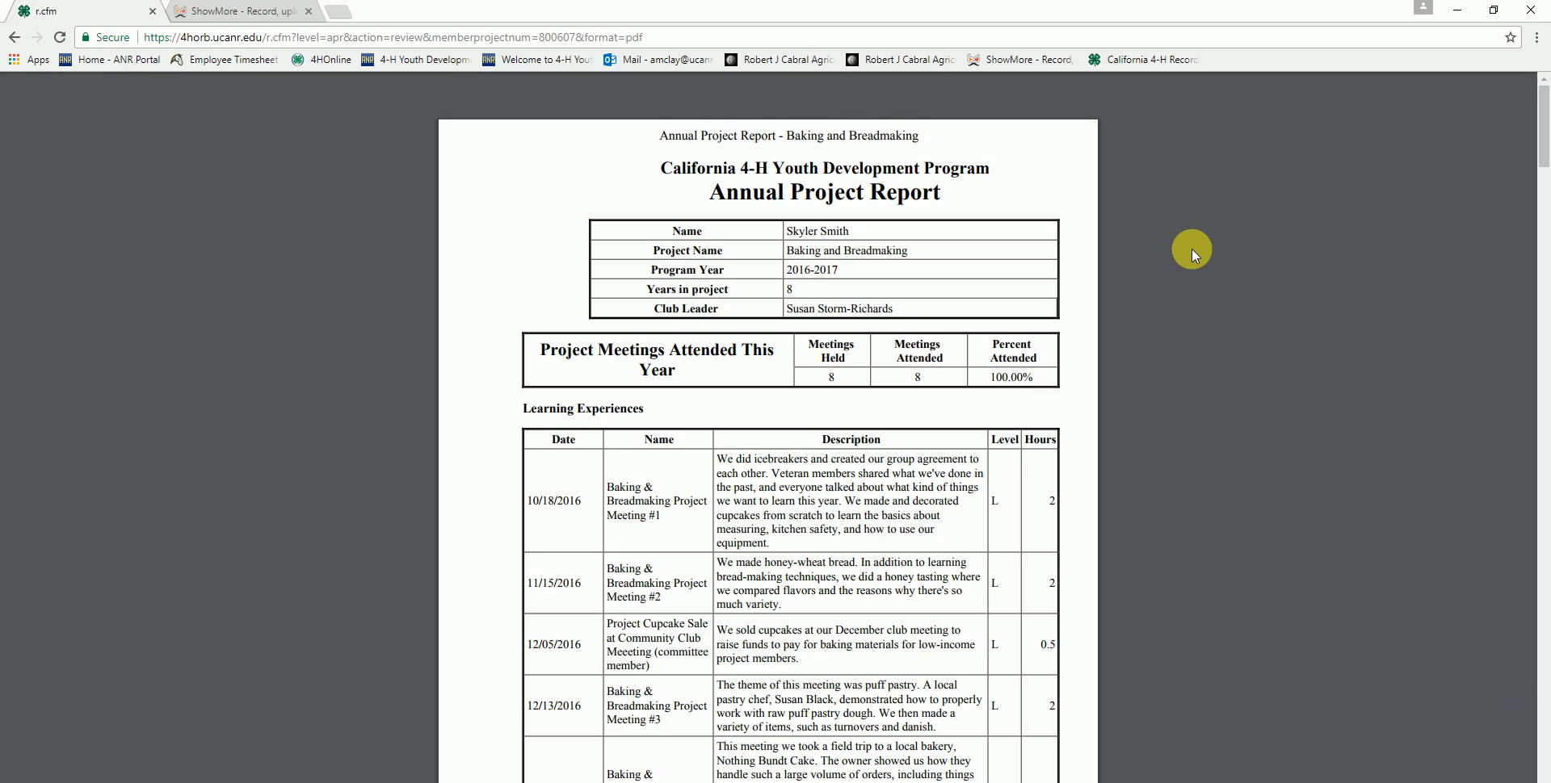
pyautogui.scroll(-10, 1191, 249)
pyautogui.scroll(-15, 1191, 248)
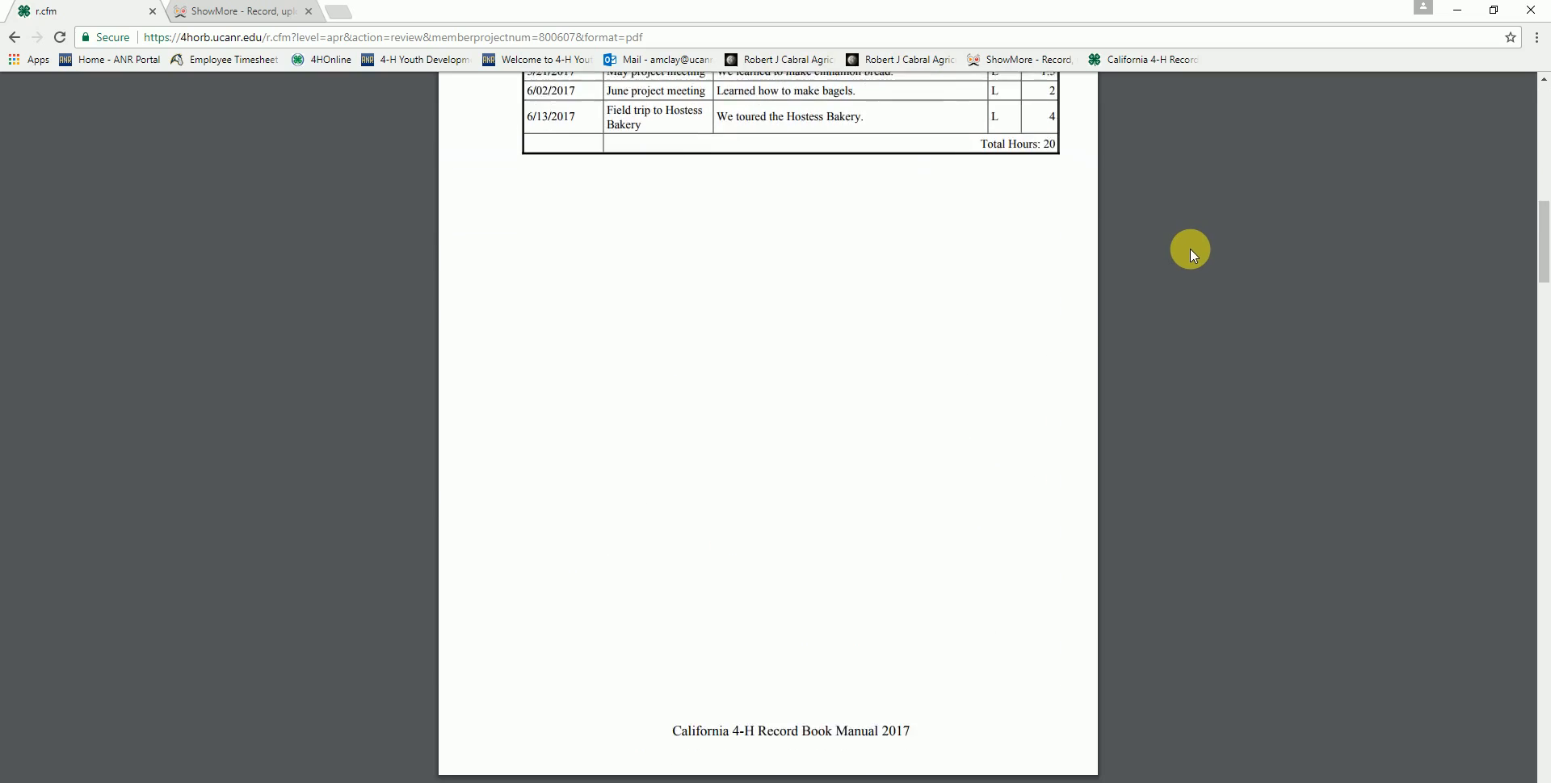
pyautogui.scroll(-10, 1189, 249)
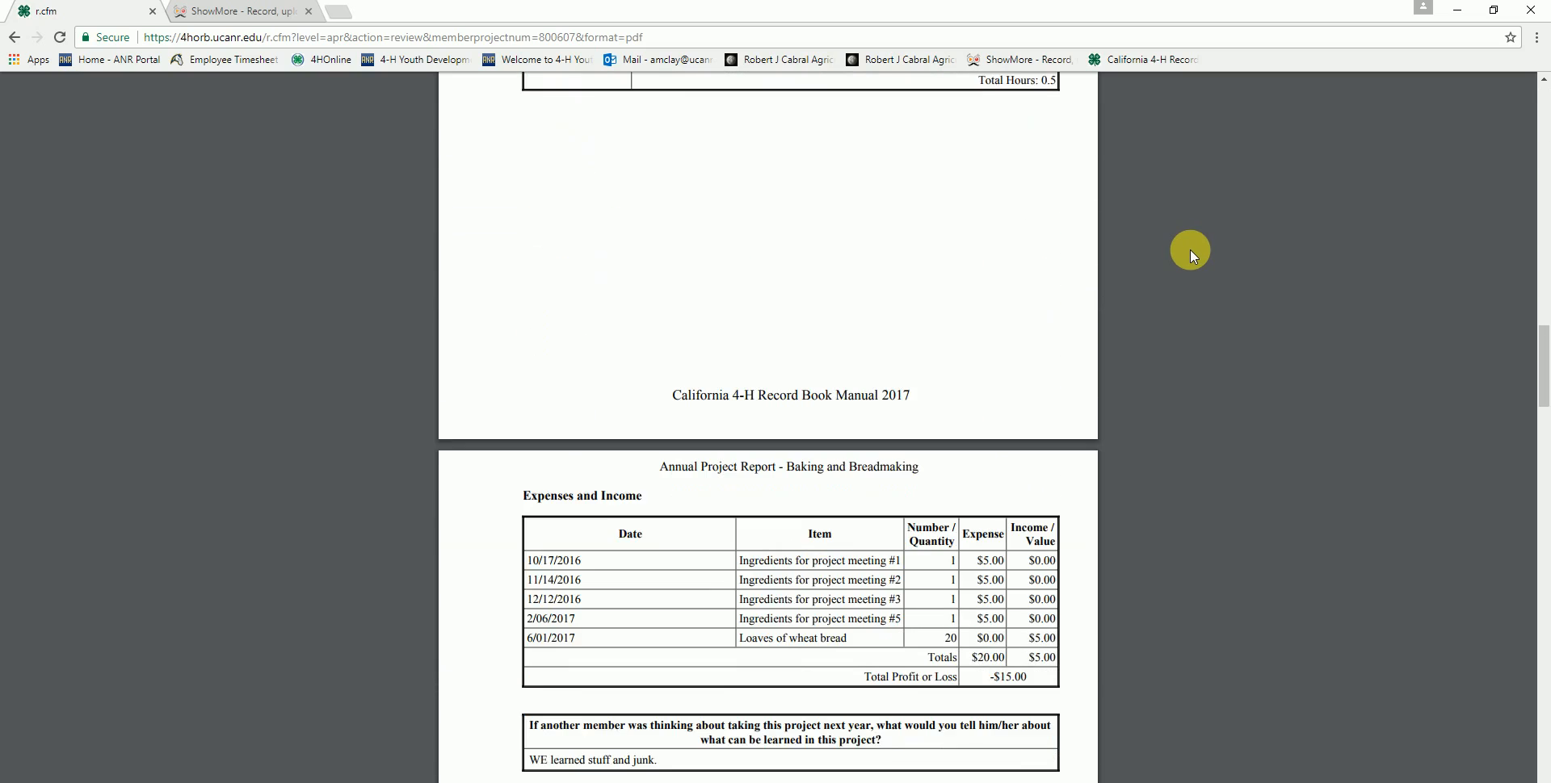
pyautogui.scroll(3, 1190, 249)
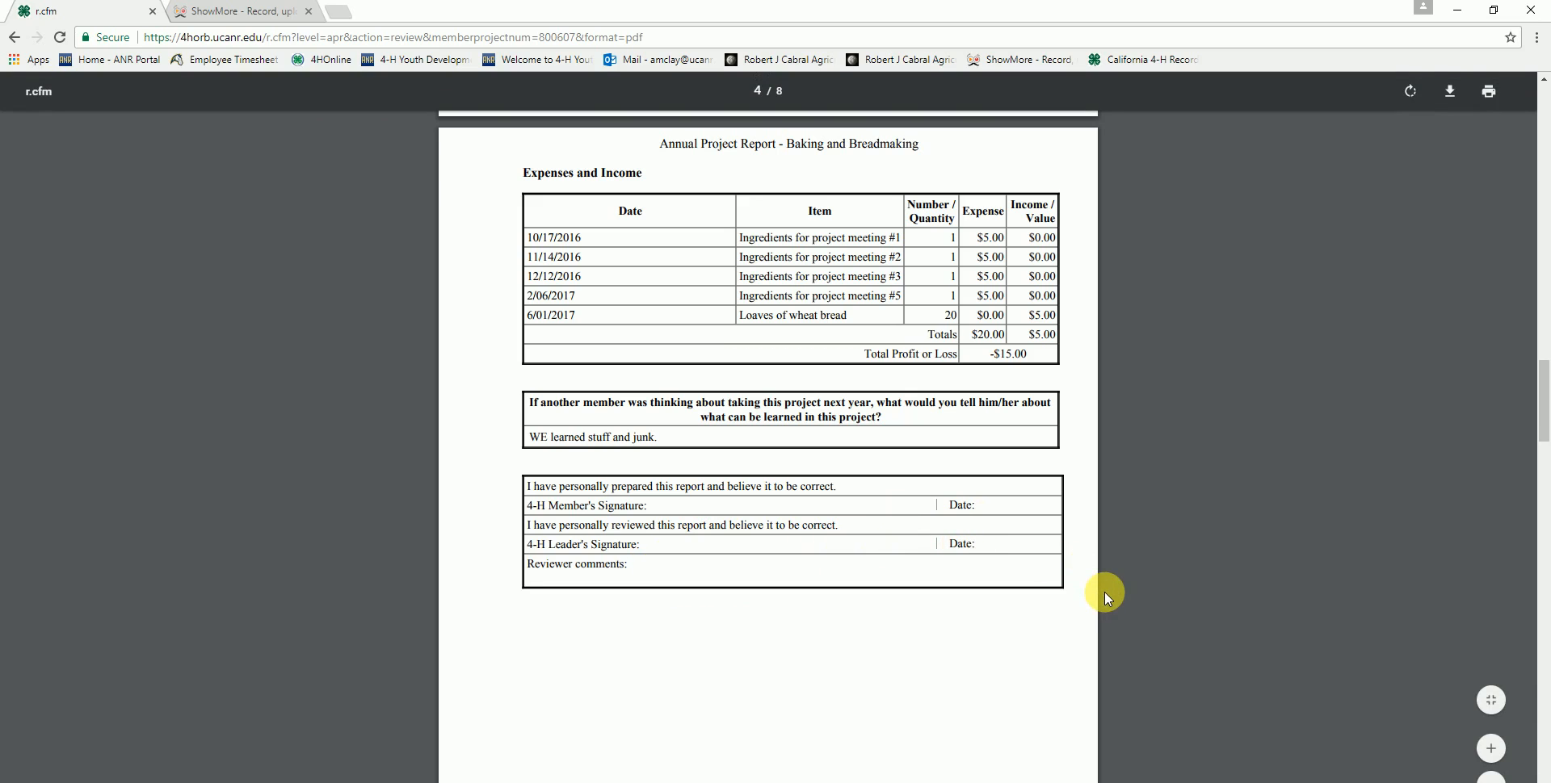
# - Return to the report review page, submit the Baking and Breadmaking Annual Project Report and confirm the submission
pyautogui.click(13, 38)
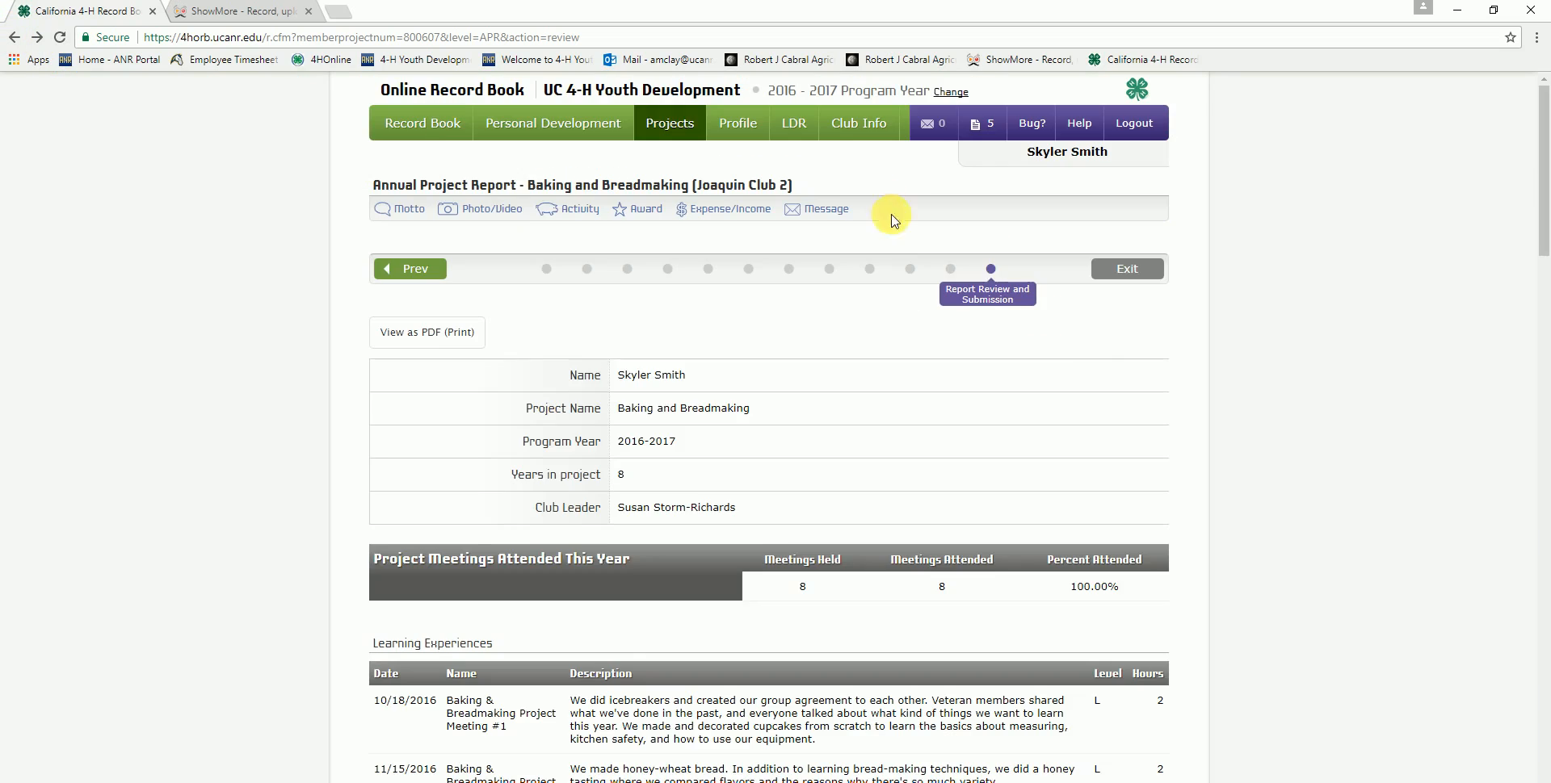
pyautogui.scroll(-20, 1166, 347)
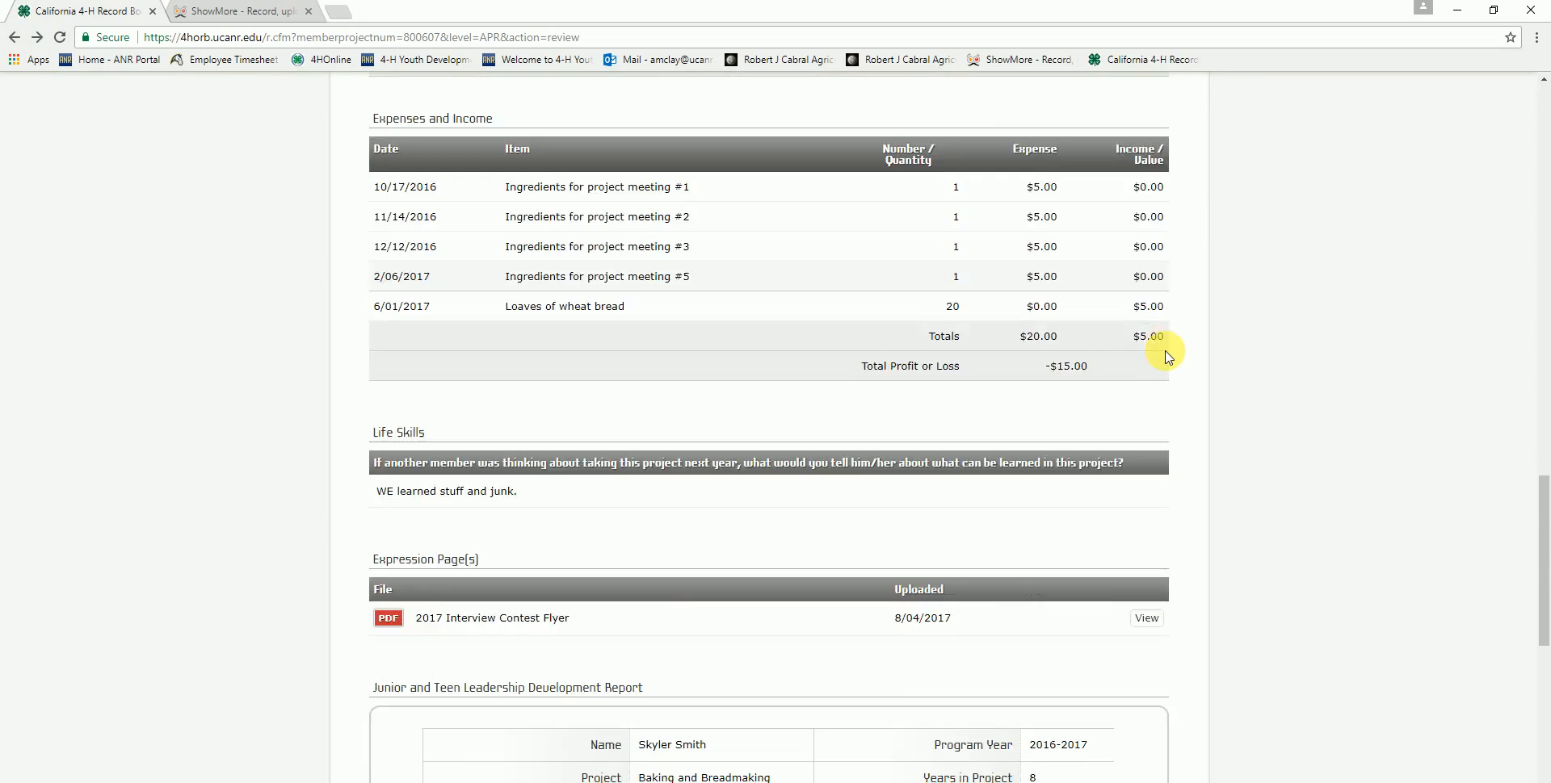
pyautogui.scroll(-10, 1166, 352)
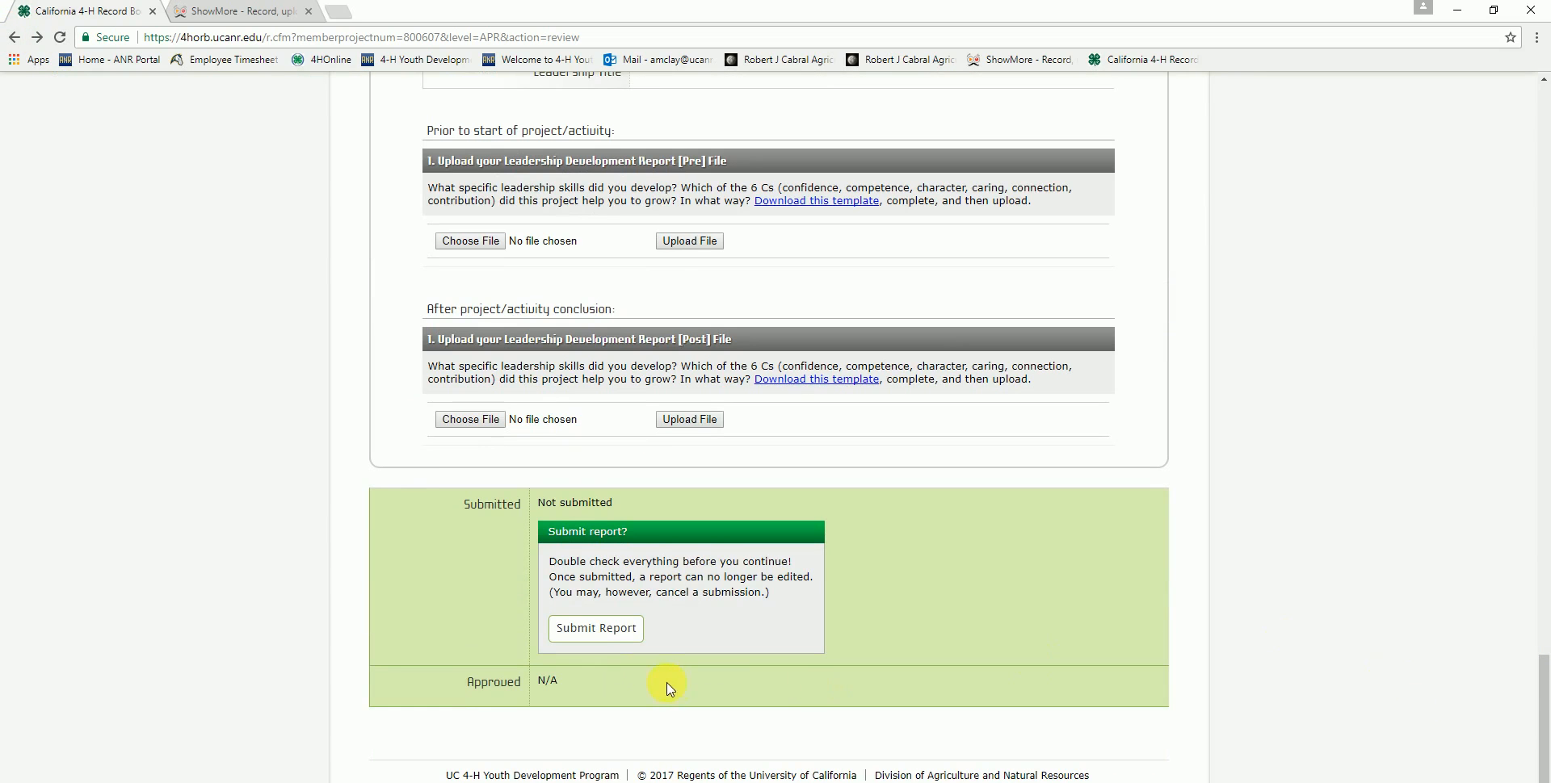
pyautogui.click(627, 634)
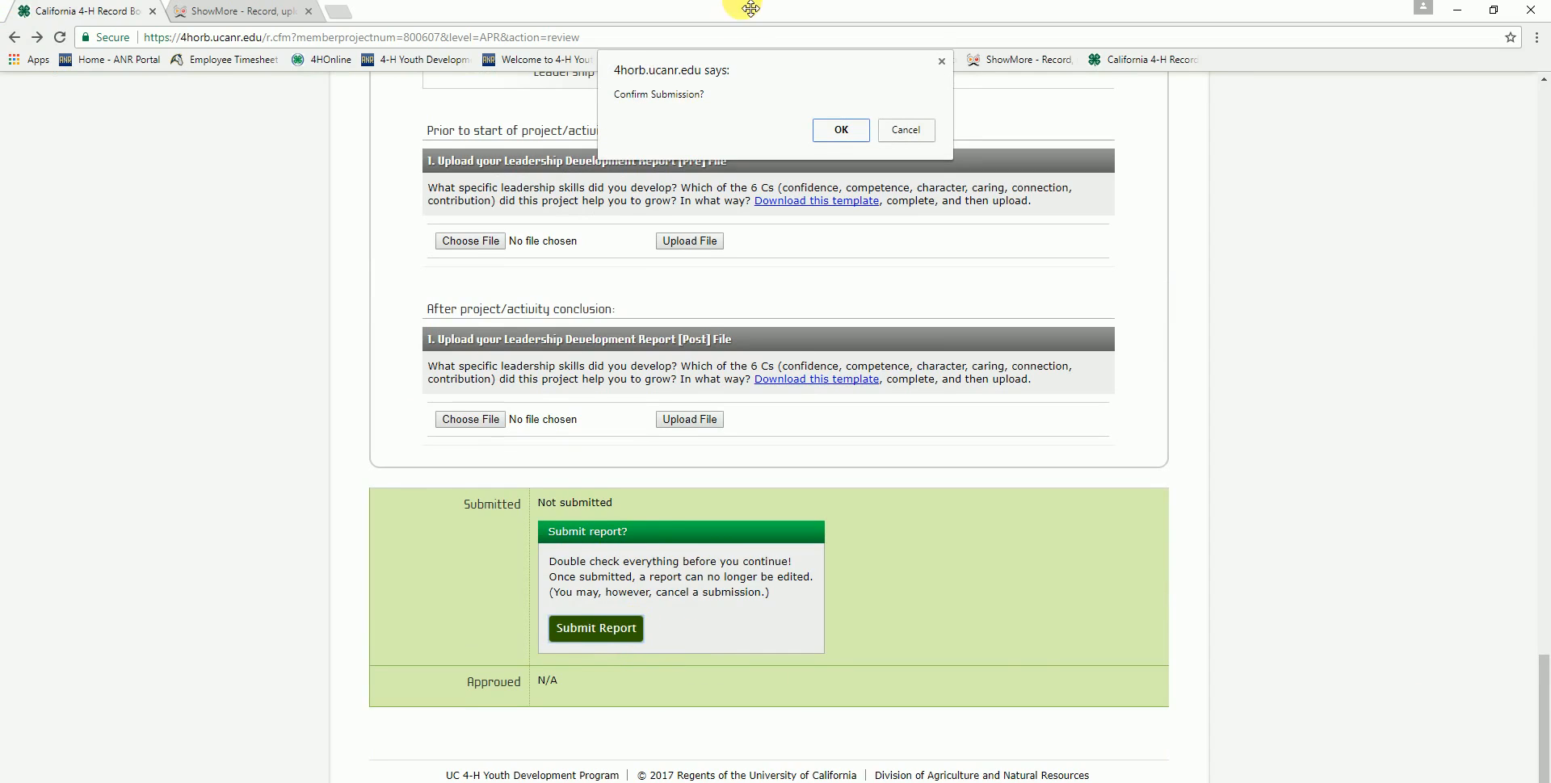
pyautogui.click(841, 130)
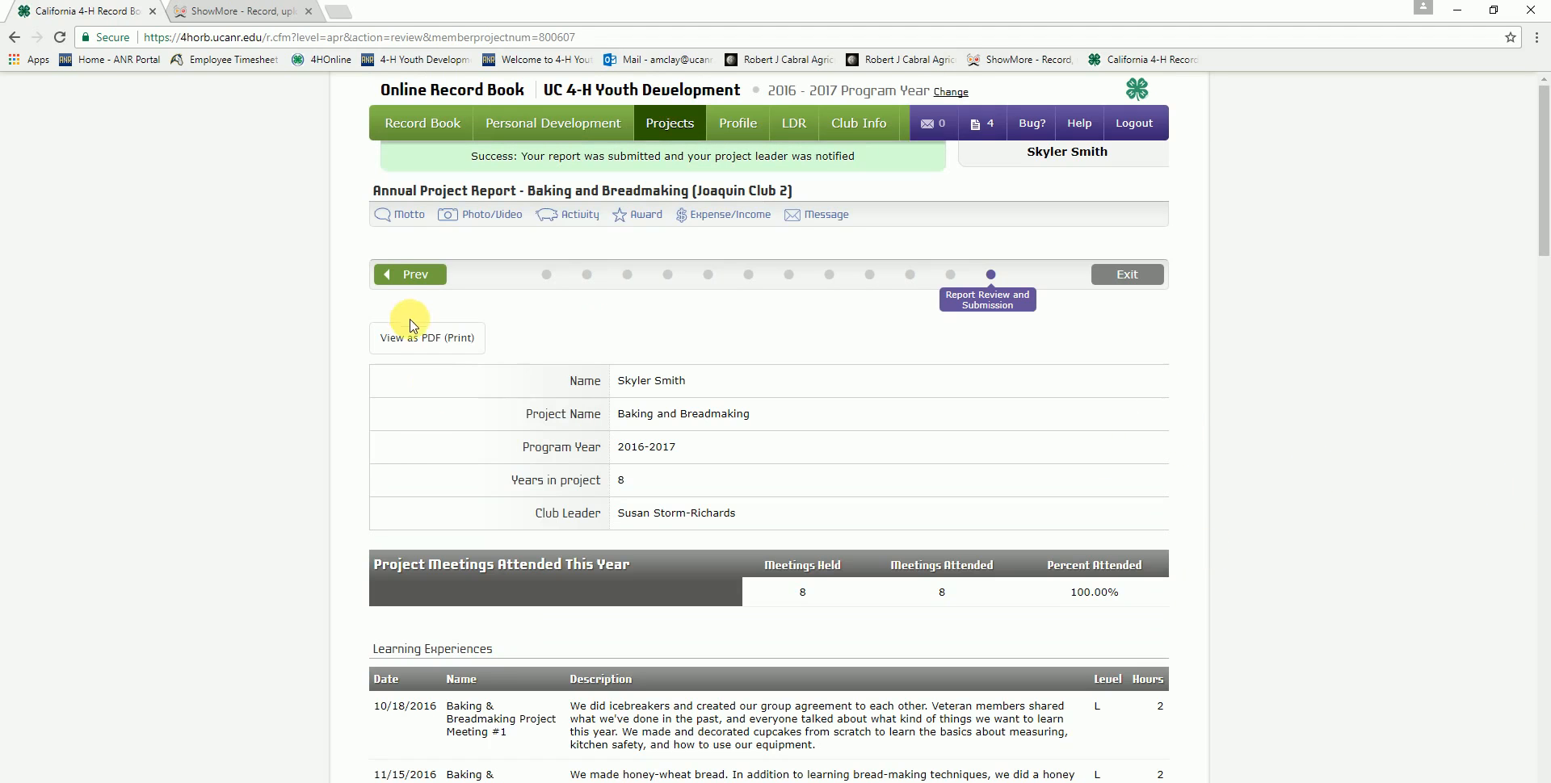
# - Open the PDF version of the submitted report and examine the member and leader signature lines
pyautogui.click(437, 343)
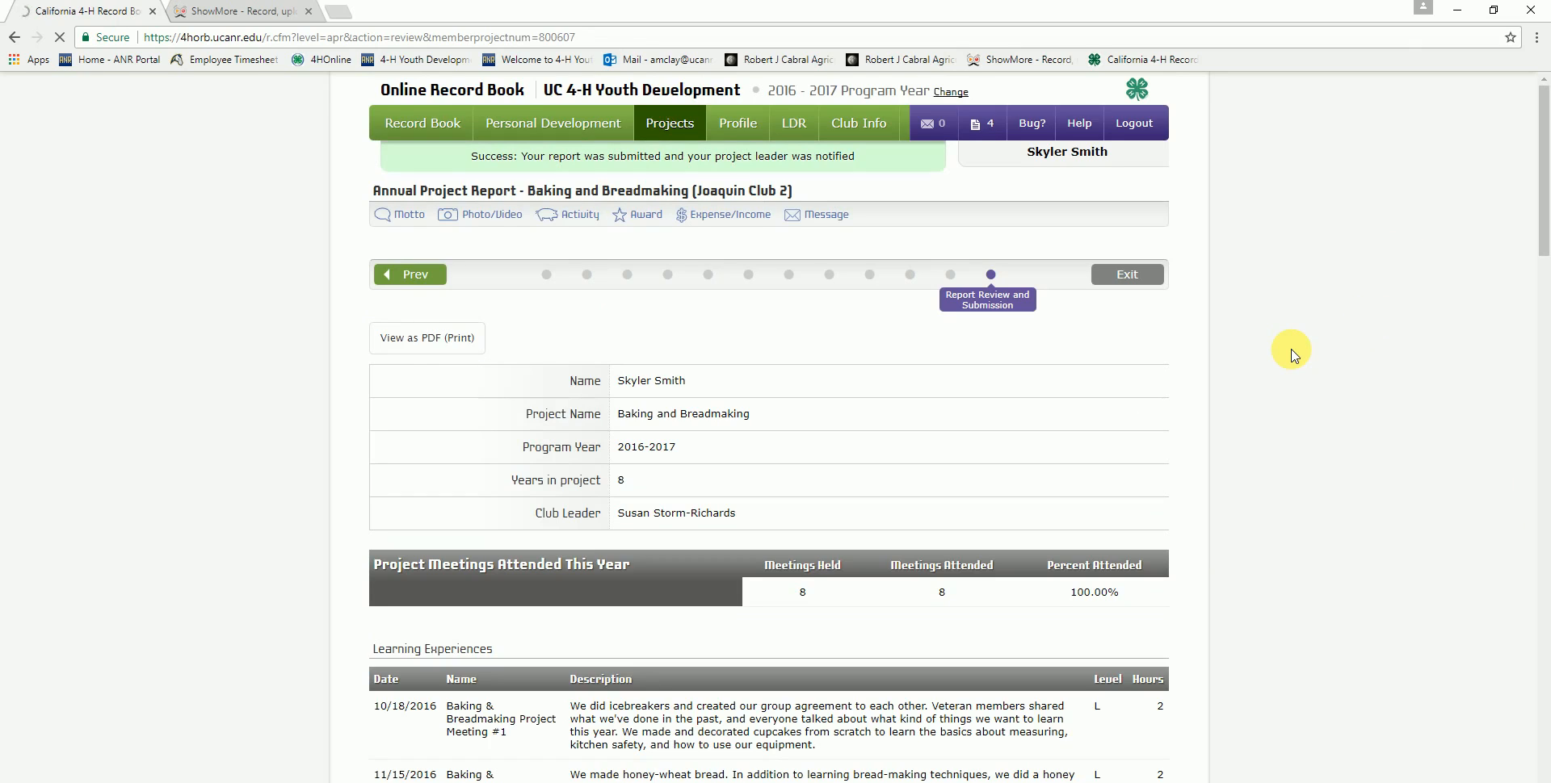
pyautogui.scroll(-10, 1291, 355)
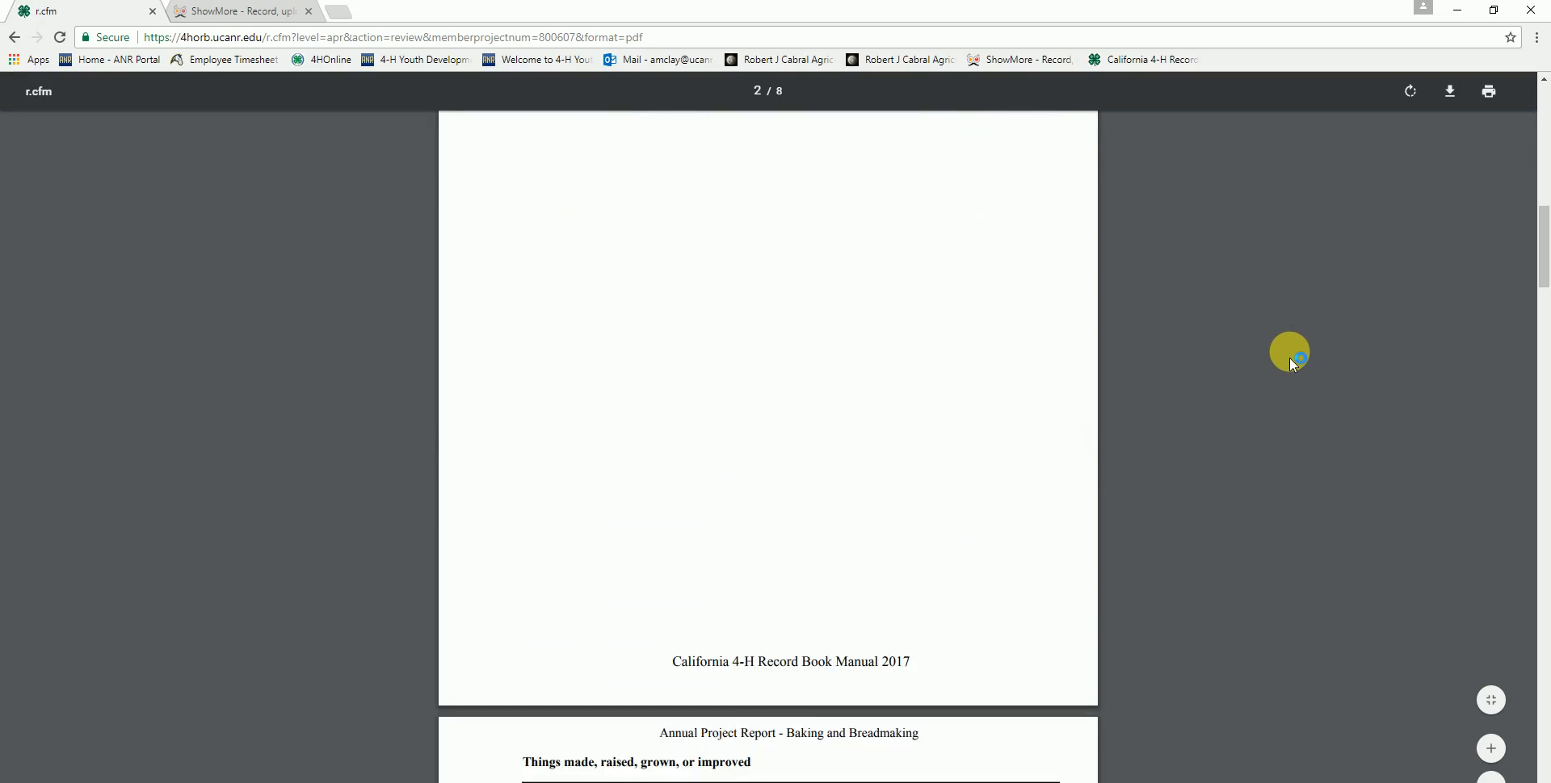
pyautogui.scroll(-20, 1289, 357)
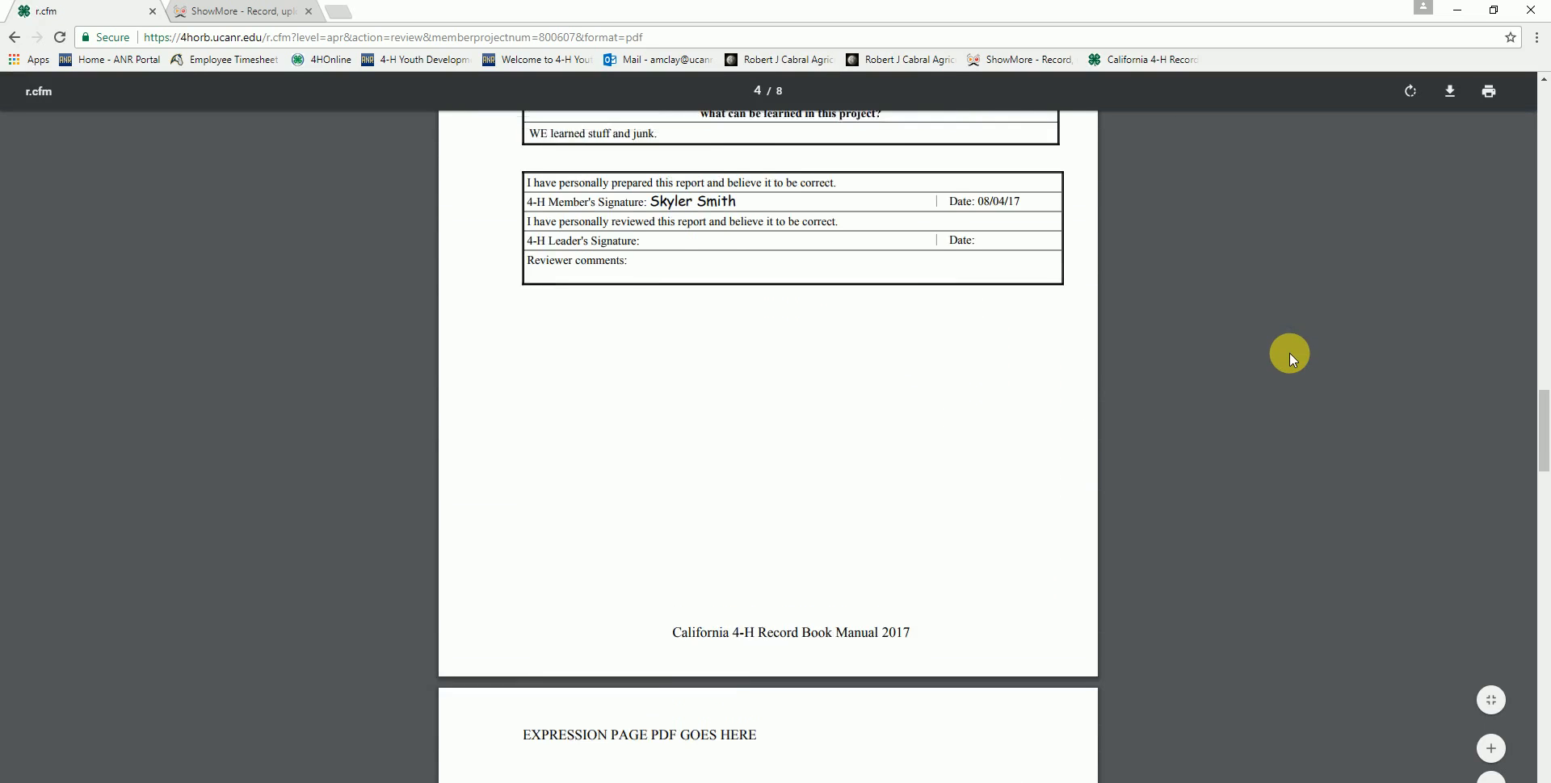
pyautogui.scroll(3, 1284, 359)
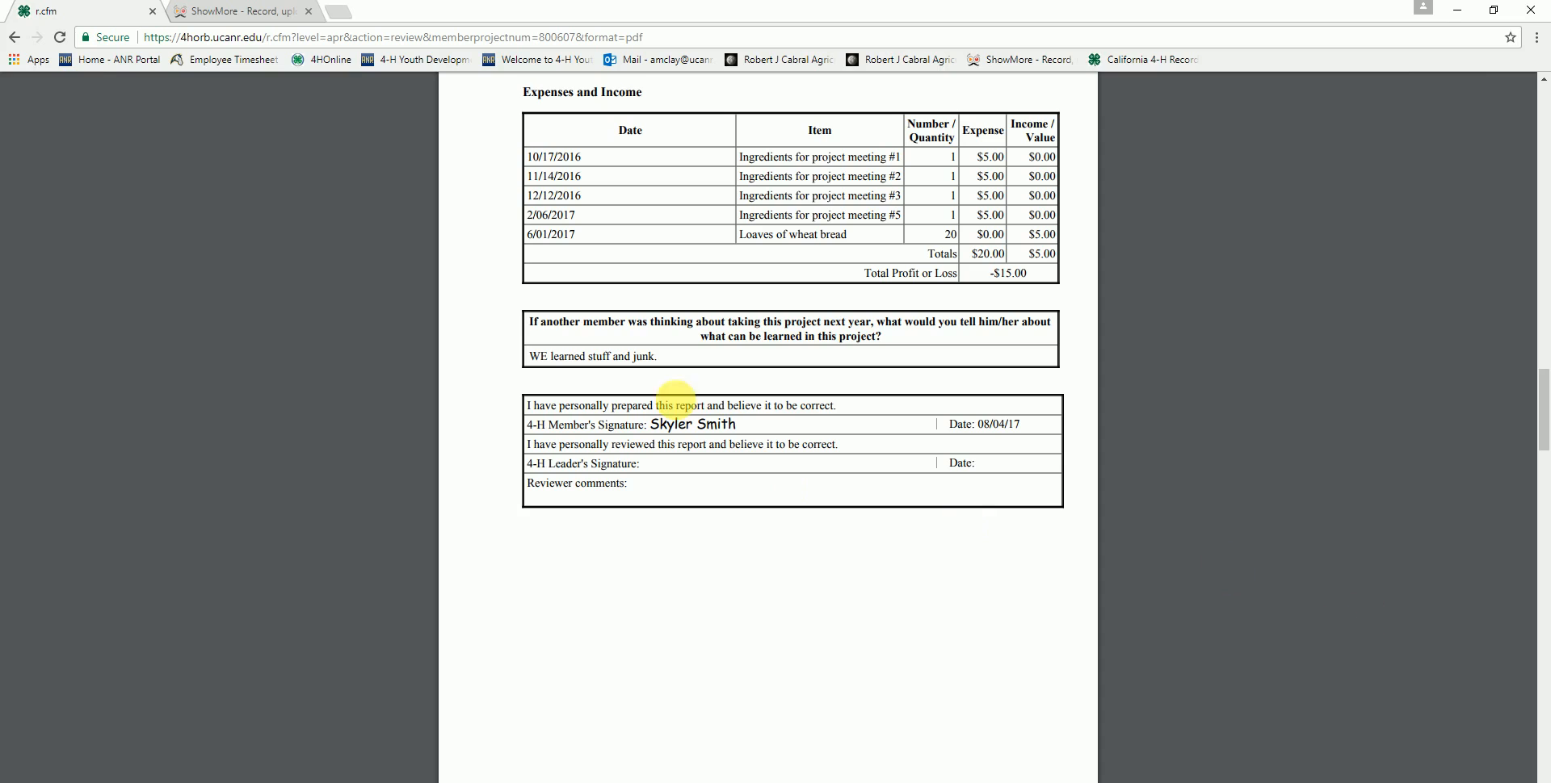
# - Go back to the report review page and examine its submission status, approval status and cancellation option
pyautogui.click(16, 38)
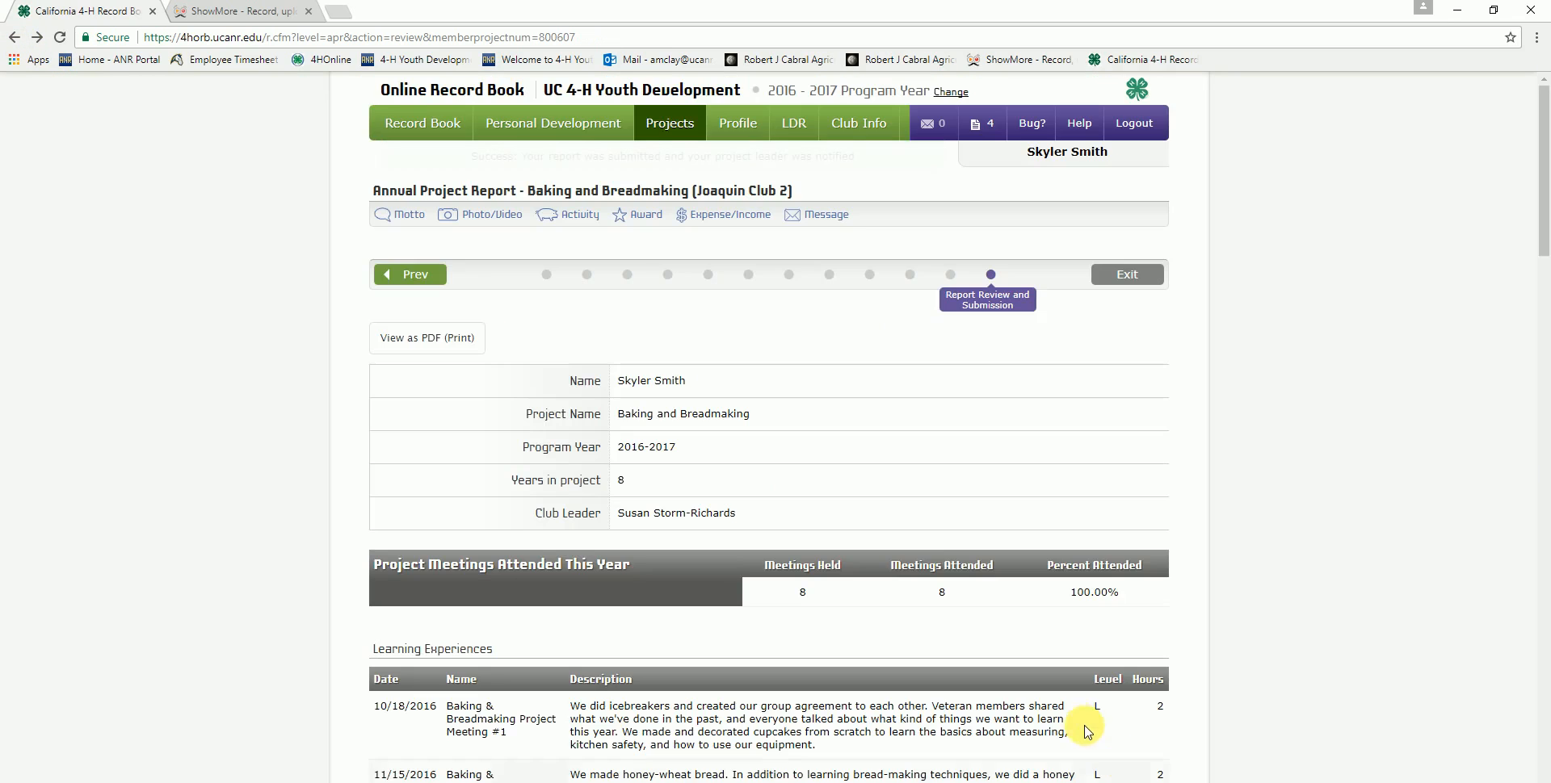
pyautogui.scroll(-10, 1080, 628)
pyautogui.scroll(-15, 1082, 727)
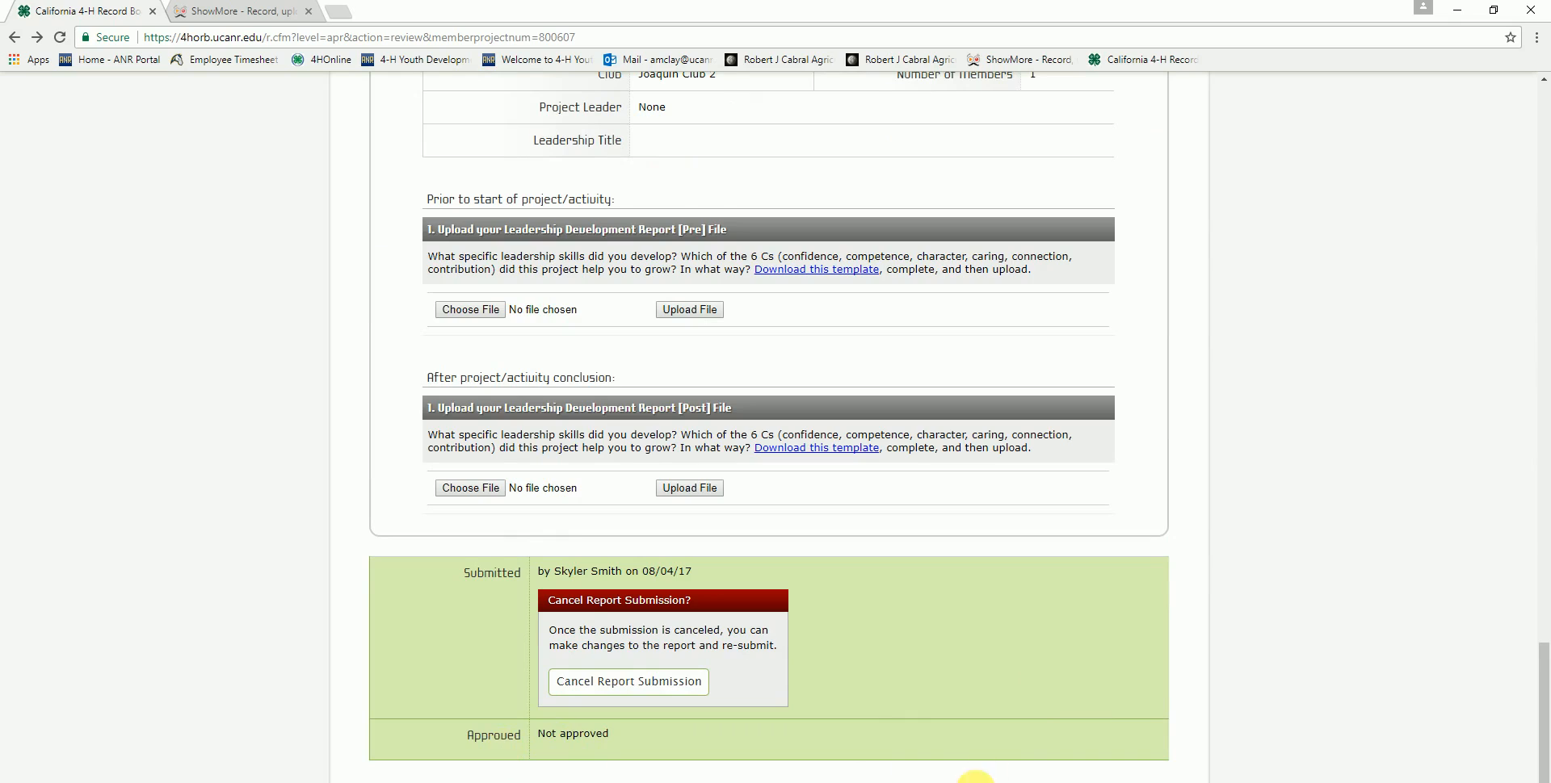
pyautogui.scroll(-1, 1082, 569)
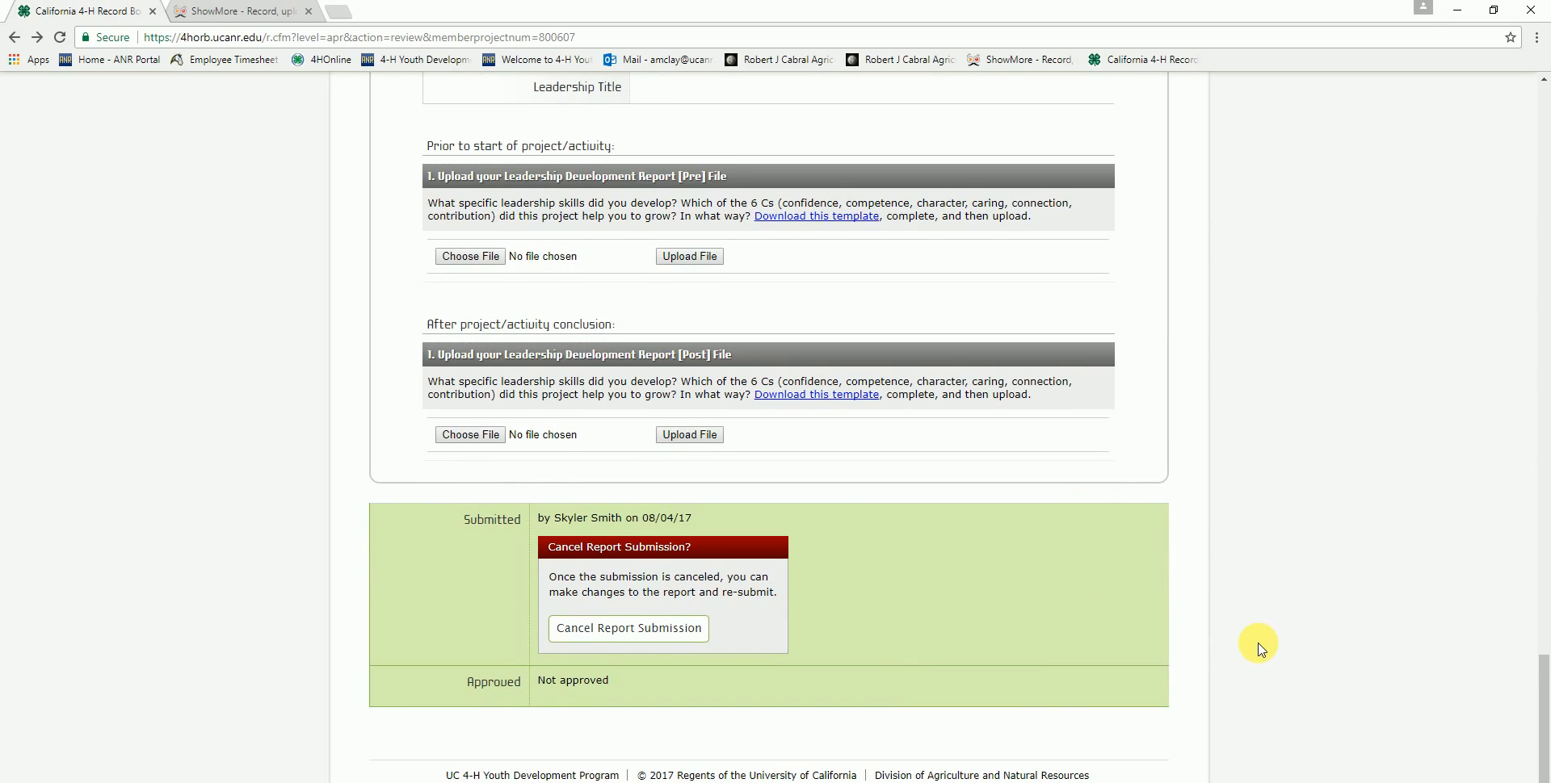
pyautogui.scroll(20, 1256, 653)
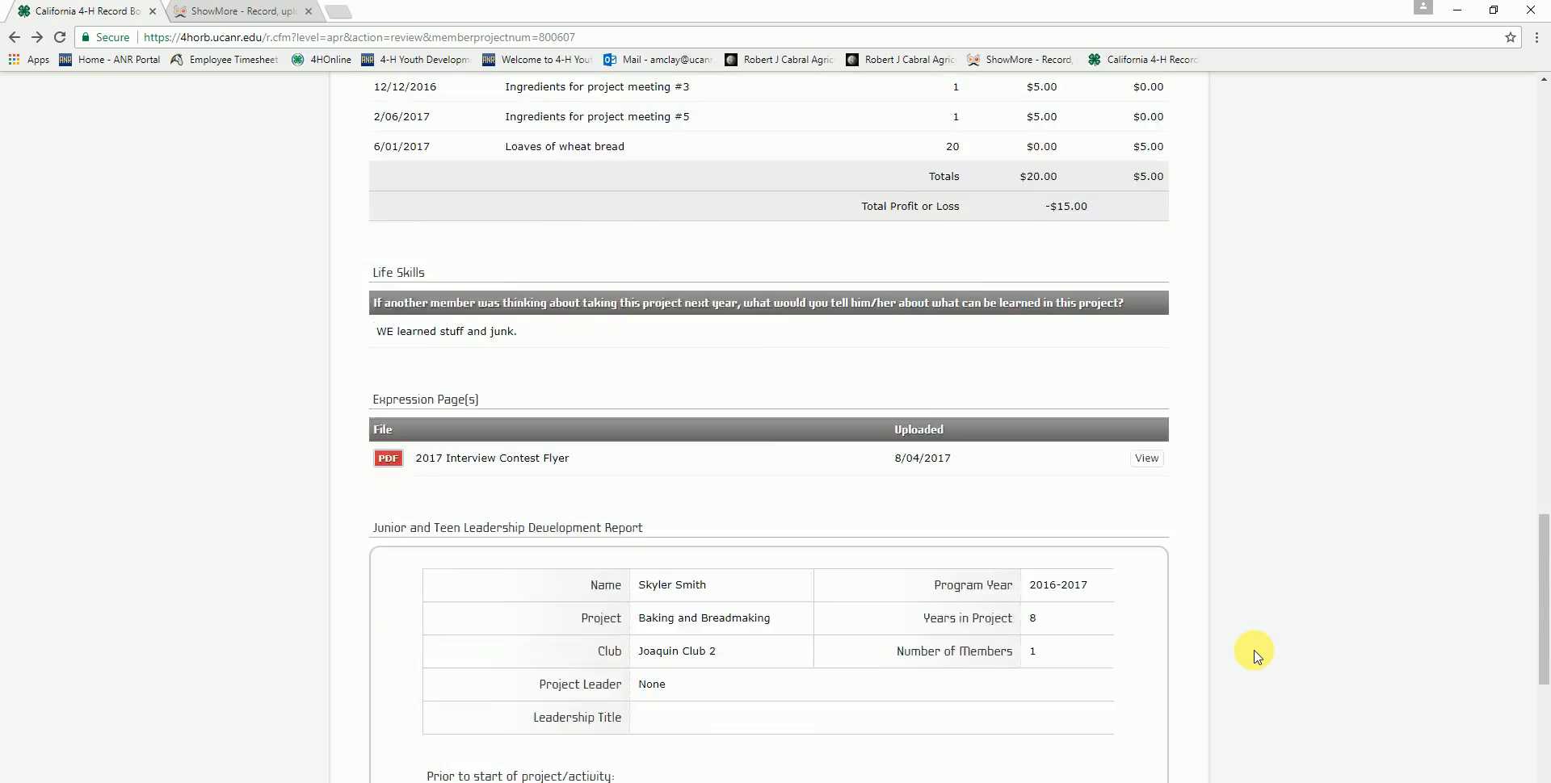
pyautogui.scroll(15, 1254, 662)
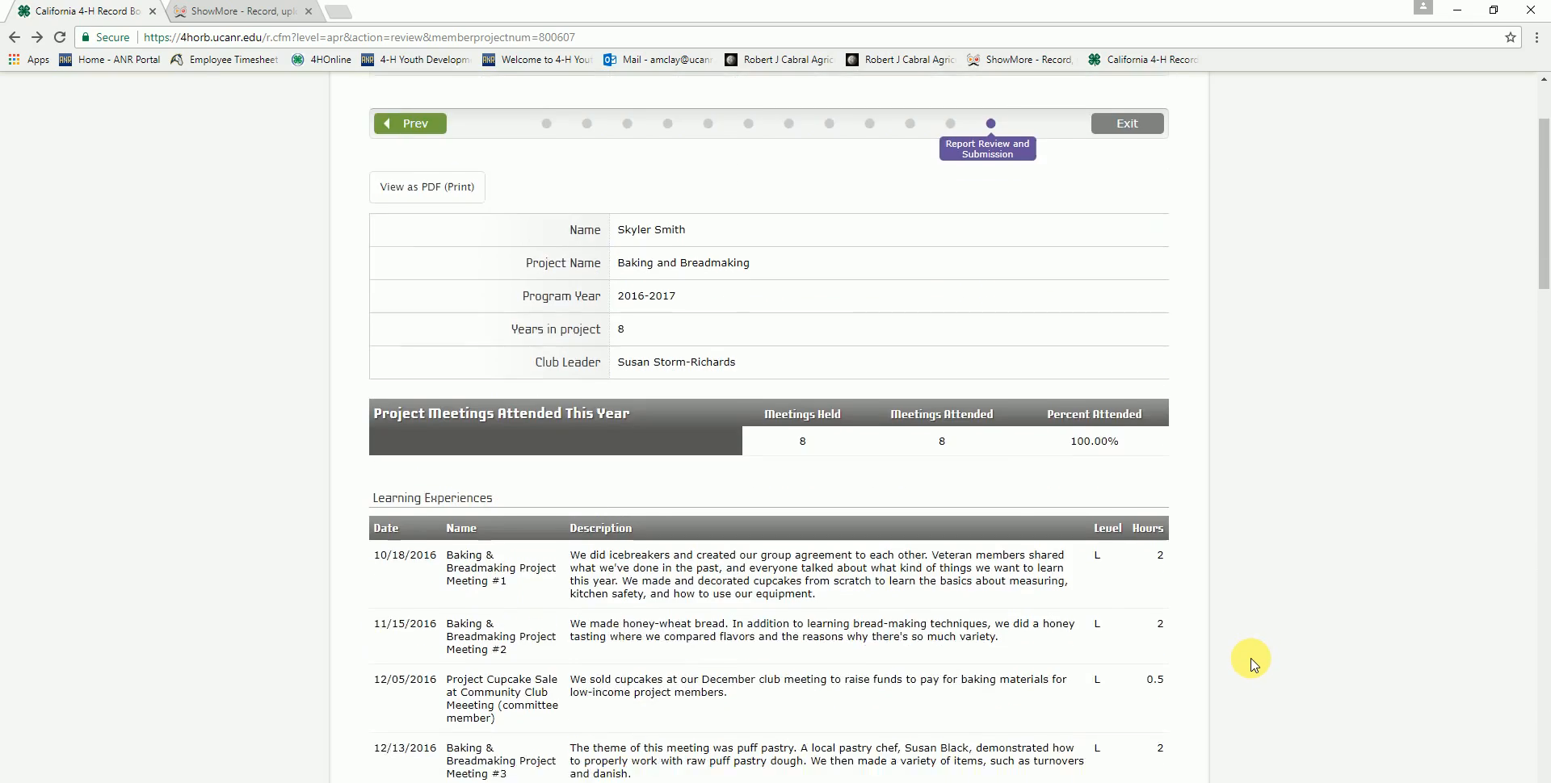
pyautogui.scroll(1, 1252, 658)
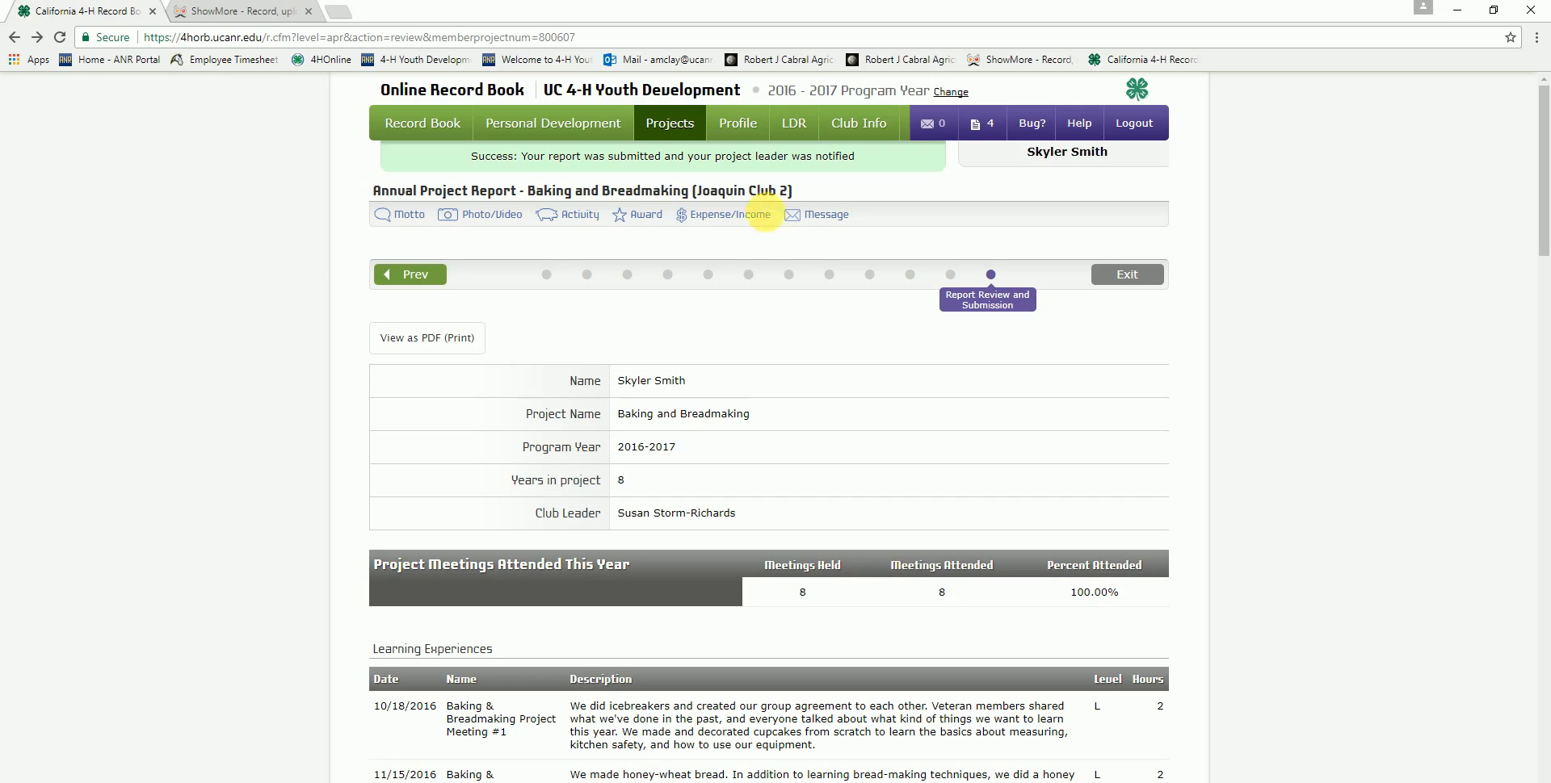
# - View Projects Completed This Year in the Personal Development Report, and check each project's report status in the Projects overview
pyautogui.moveTo(607, 131)
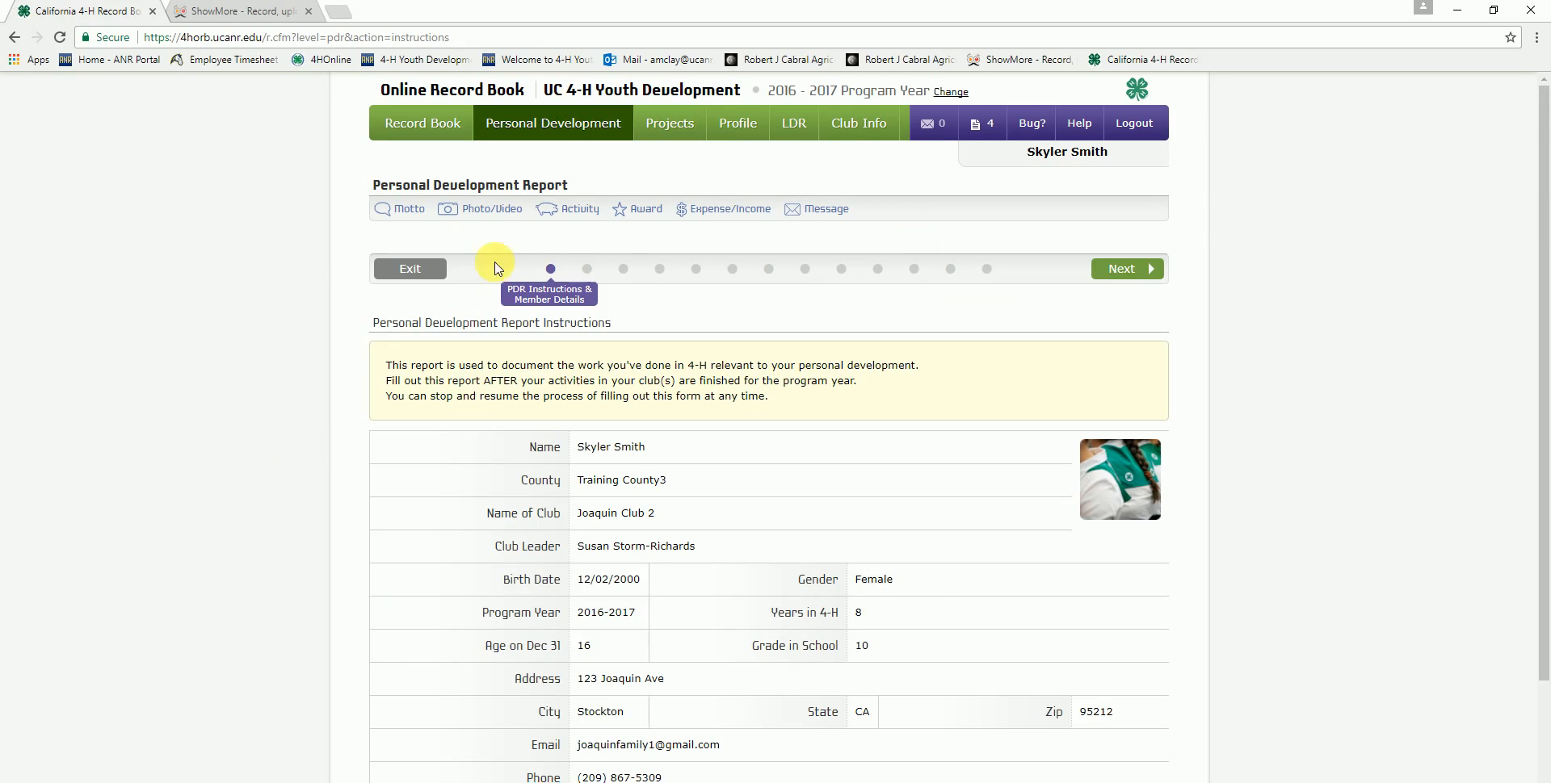
pyautogui.click(697, 271)
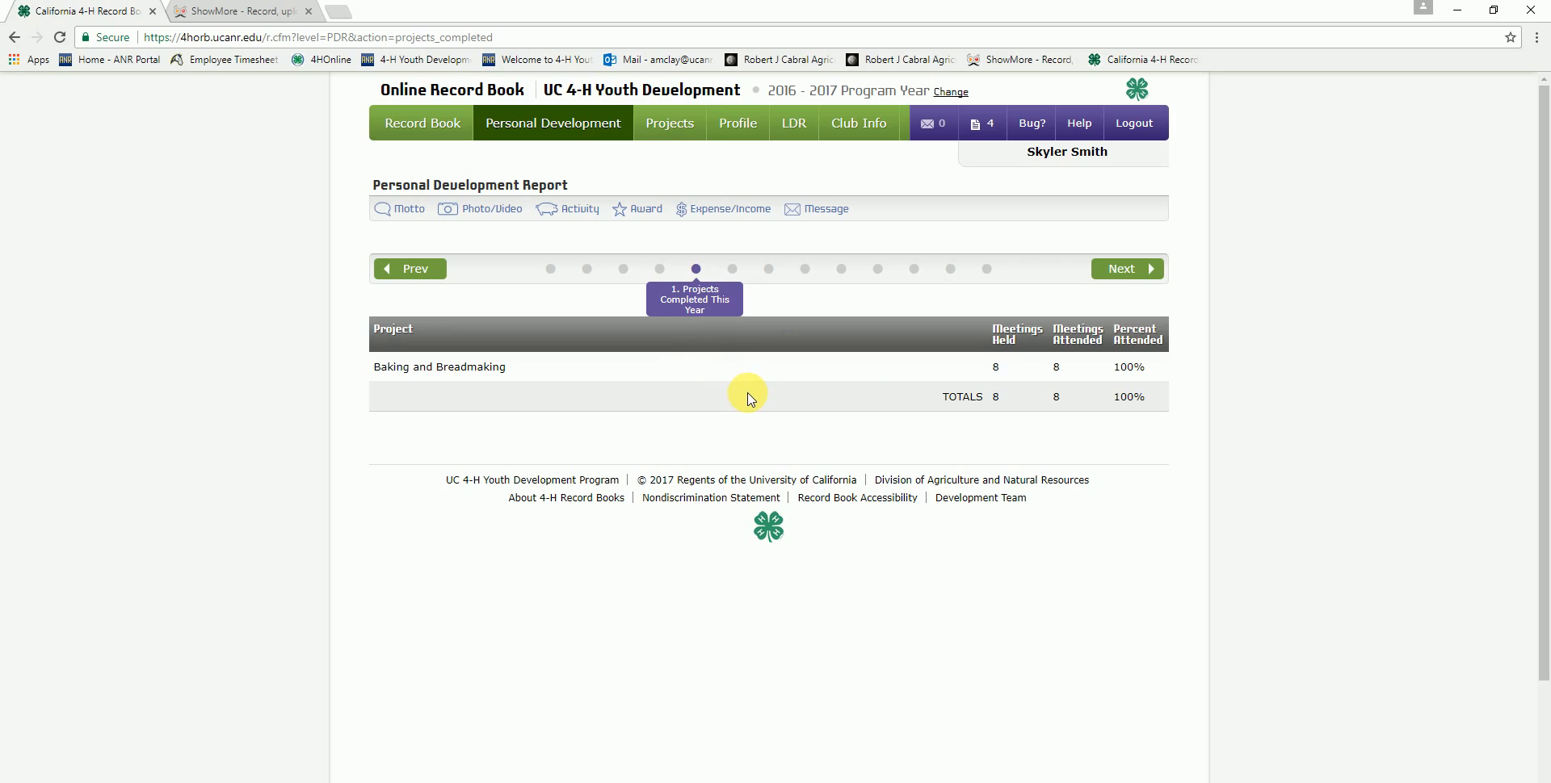
pyautogui.moveTo(686, 128)
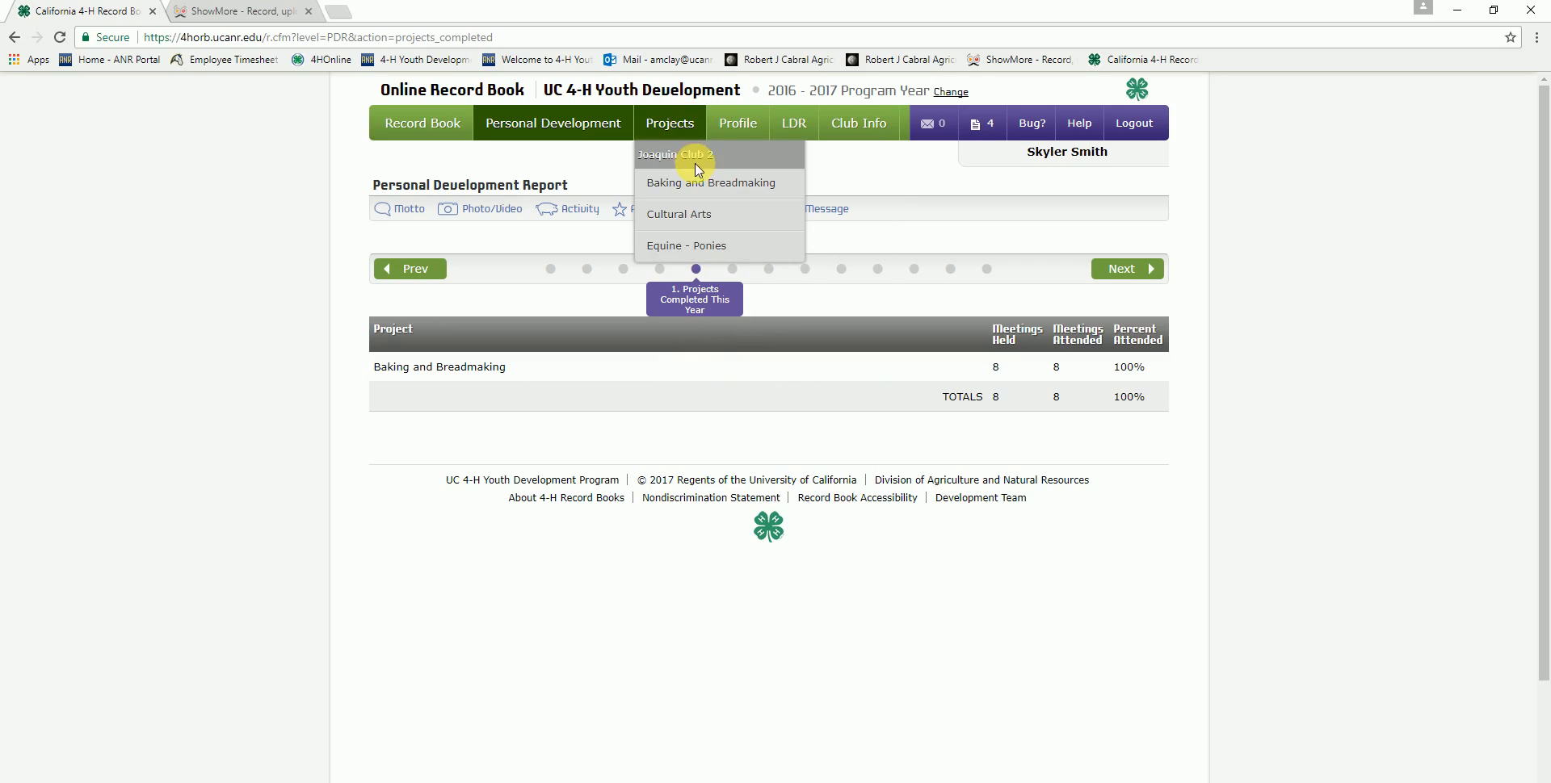
pyautogui.click(690, 128)
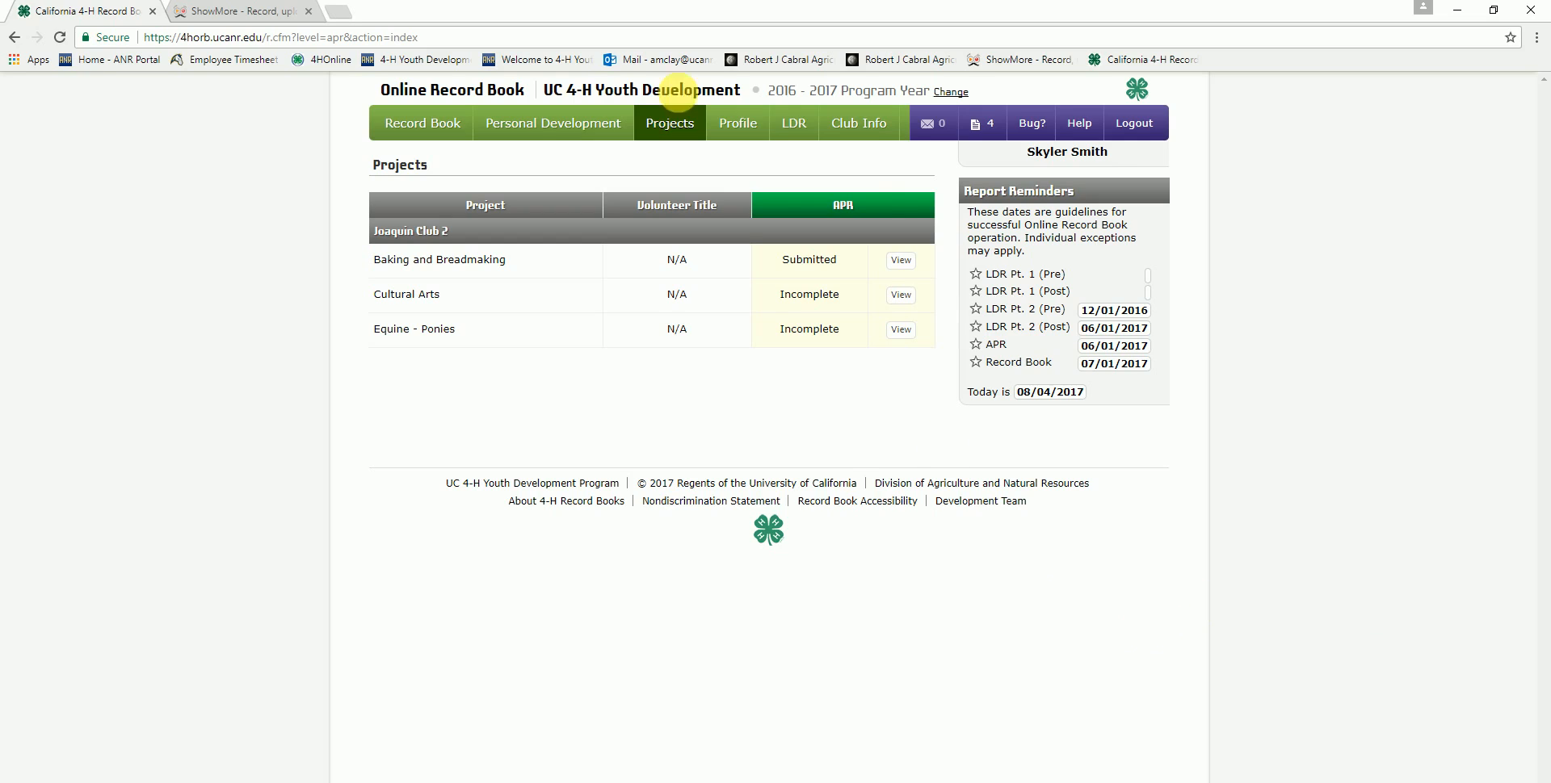
pyautogui.moveTo(688, 125)
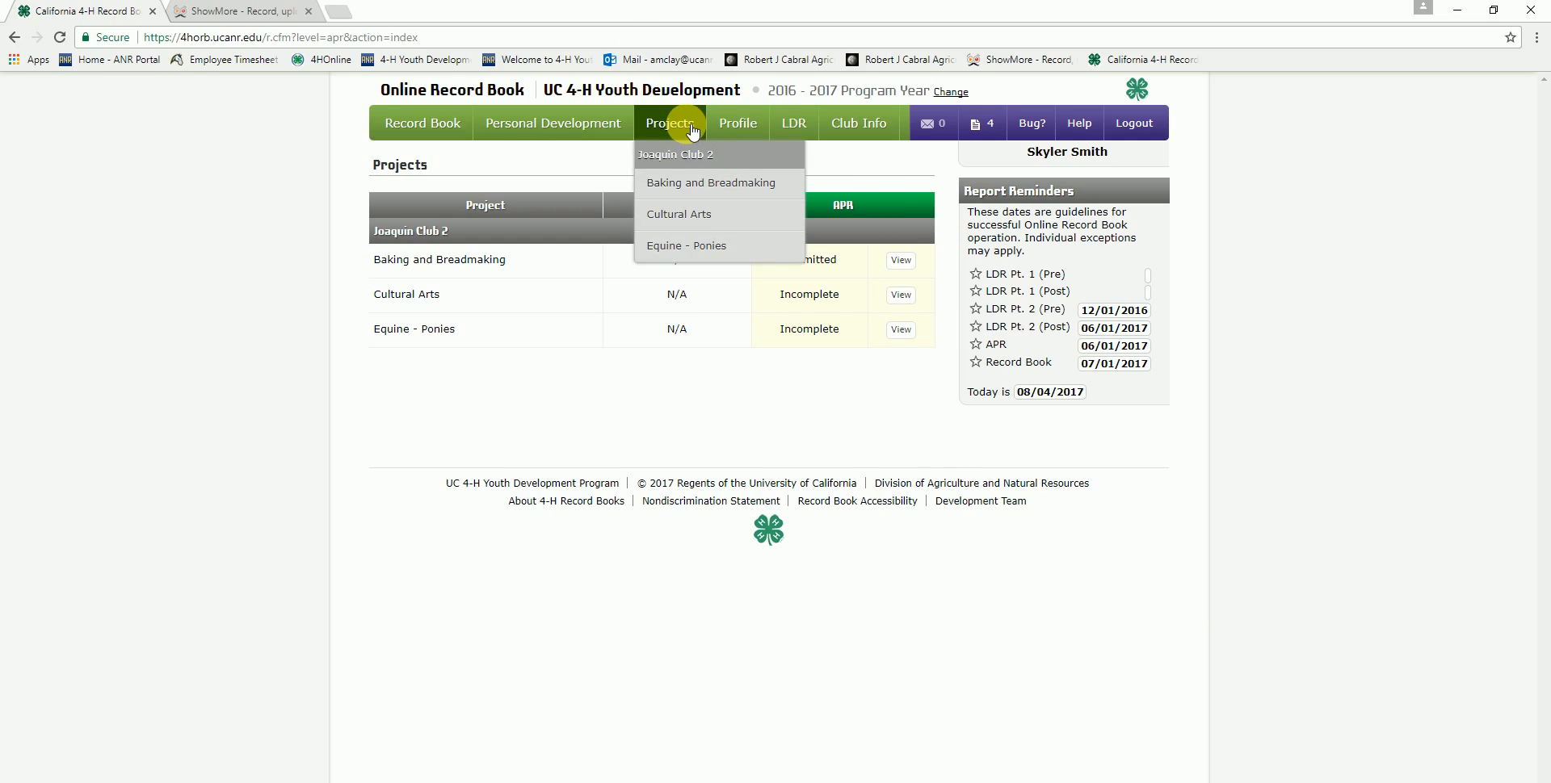